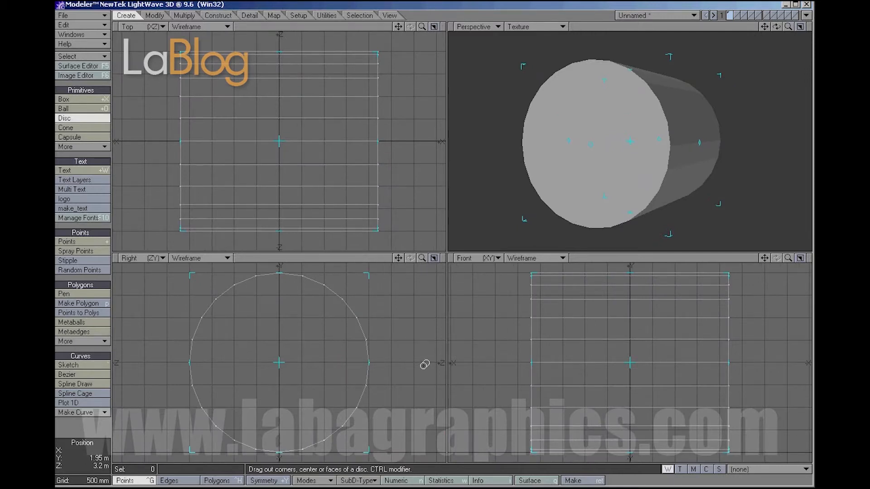
Subdivide the horizontal disc into five segments along its length.
{"action": "left_click", "coordinate": [342, 372]}
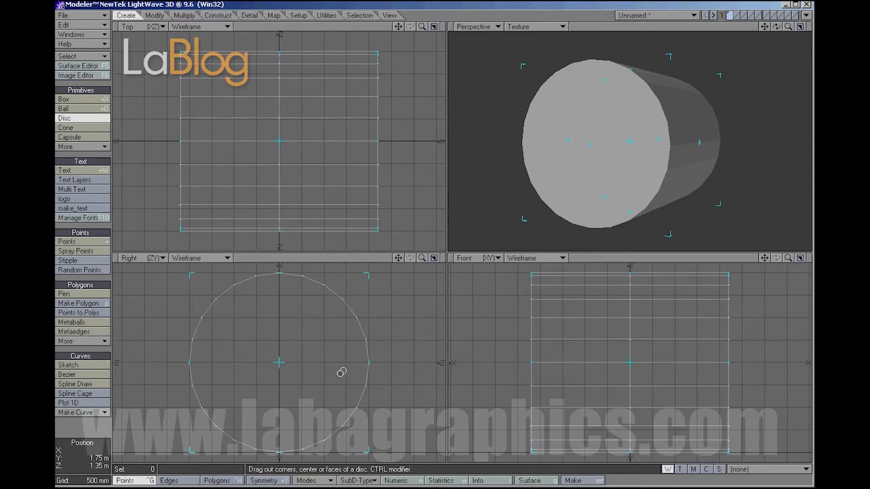
{"action": "key", "text": "Up"}
{"action": "key", "text": "Up"}
{"action": "key", "text": "Up"}
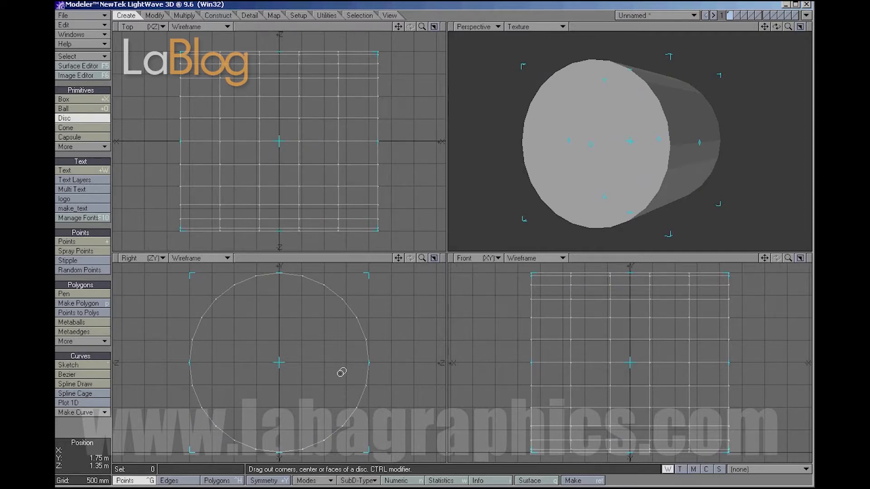
Adjust the disc's side count to 44 for a rounder cylinder and finish creating it.
{"action": "left_click_drag", "start_coordinate": [777, 27], "coordinate": [779, 30]}
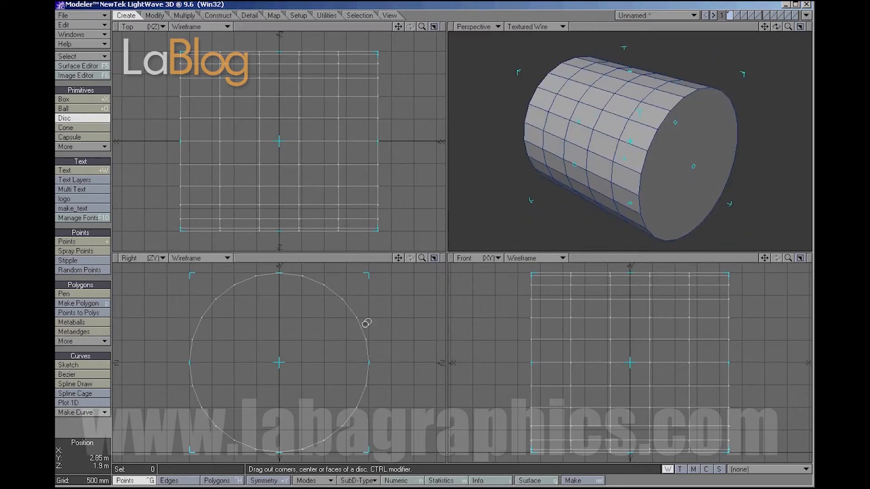
{"action": "key", "text": "Right"}
{"action": "key", "text": "Left"}
{"action": "key", "text": "Left"}
{"action": "key", "text": "Left"}
{"action": "key", "text": "Left"}
{"action": "key", "text": "Left"}
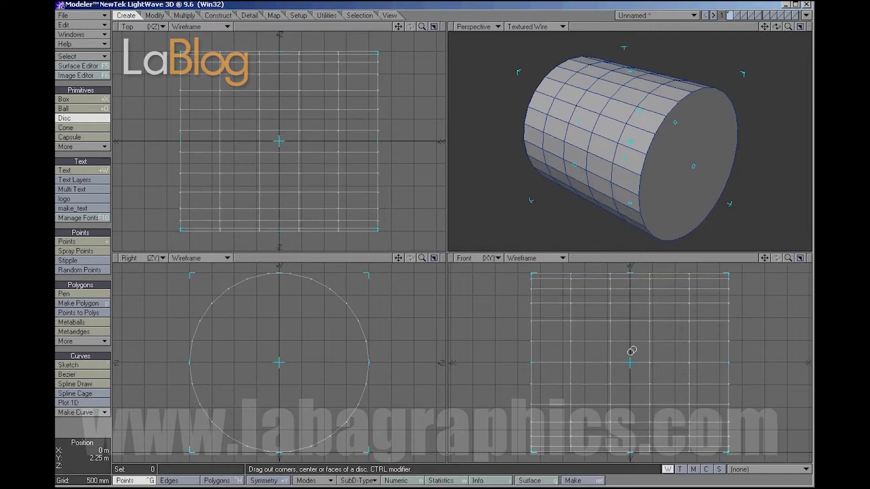
{"action": "key", "text": "Left"}
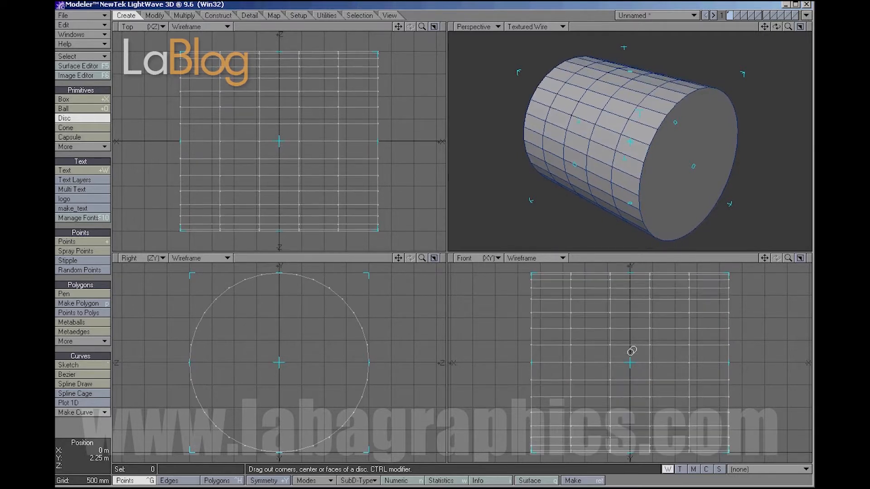
{"action": "key", "text": "Right"}
{"action": "key", "text": "Right"}
{"action": "key", "text": "Right"}
{"action": "key", "text": "Right"}
{"action": "key", "text": "Right"}
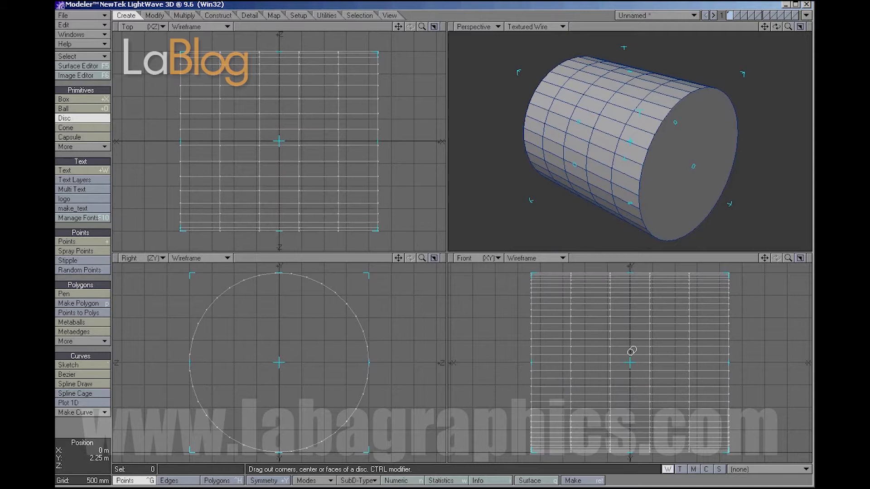
{"action": "key", "text": "Left"}
{"action": "key", "text": "Left"}
{"action": "key", "text": "Left"}
{"action": "key", "text": "Left"}
{"action": "key", "text": "Left"}
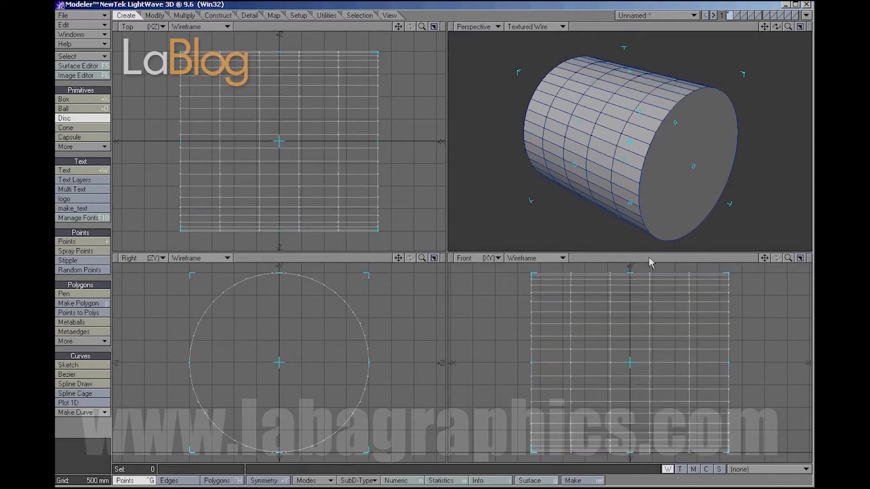
{"action": "left_click_drag", "start_coordinate": [776, 29], "coordinate": [776, 28]}
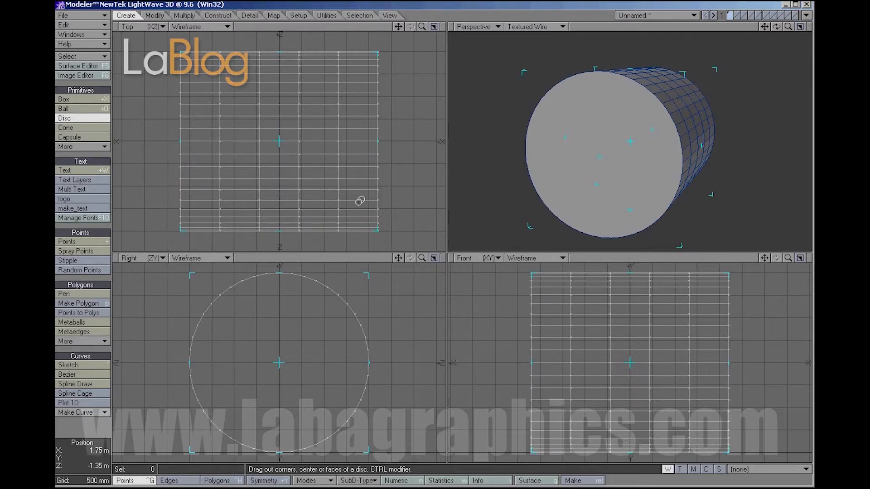
{"action": "key", "text": "space"}
Select the cylinder's four inner point rings and stretch them along X until the outermost rings sit close to the caps, then clear the selection.
{"action": "mouse_move", "coordinate": [775, 26]}
{"action": "left_mouse_down"}
{"action": "mouse_move", "coordinate": [802, 28]}
{"action": "mouse_move", "coordinate": [776, 26]}
{"action": "left_mouse_up"}
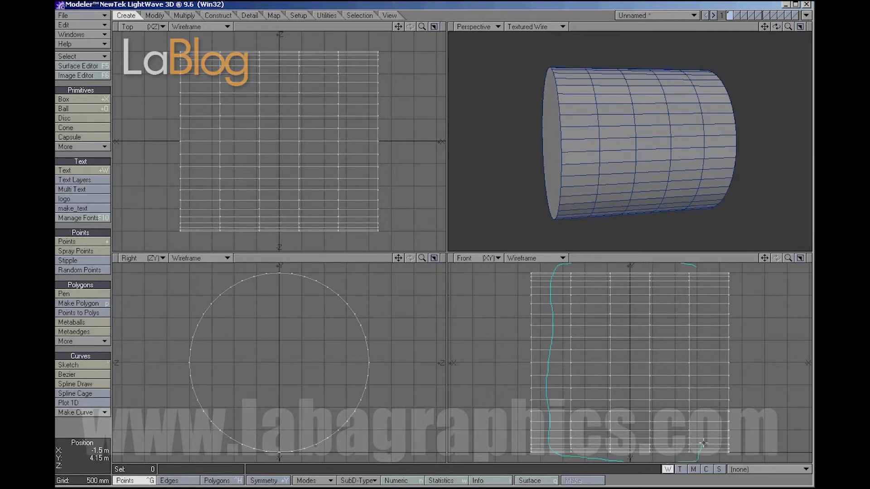
{"action": "right_click_drag", "start_coordinate": [707, 322], "coordinate": [713, 267]}
{"action": "key", "text": "h"}
{"action": "left_click_drag", "start_coordinate": [629, 355], "coordinate": [674, 356]}
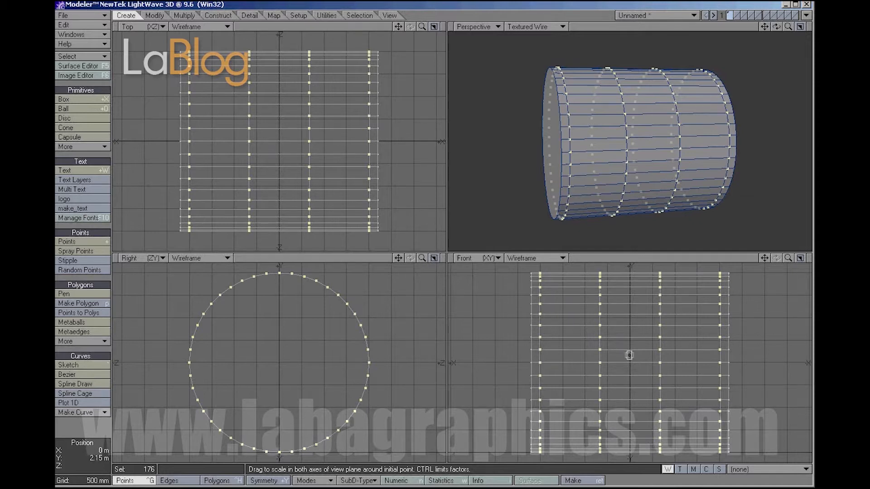
{"action": "left_click", "coordinate": [91, 427]}
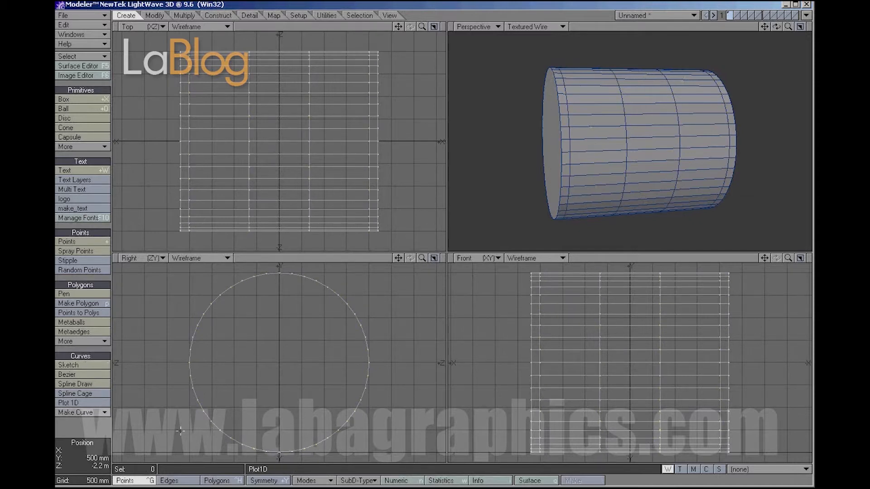
Select the two middle point rings, stretch them apart along X to 233%, and clear the selection.
{"action": "left_click_drag", "start_coordinate": [641, 267], "coordinate": [586, 354]}
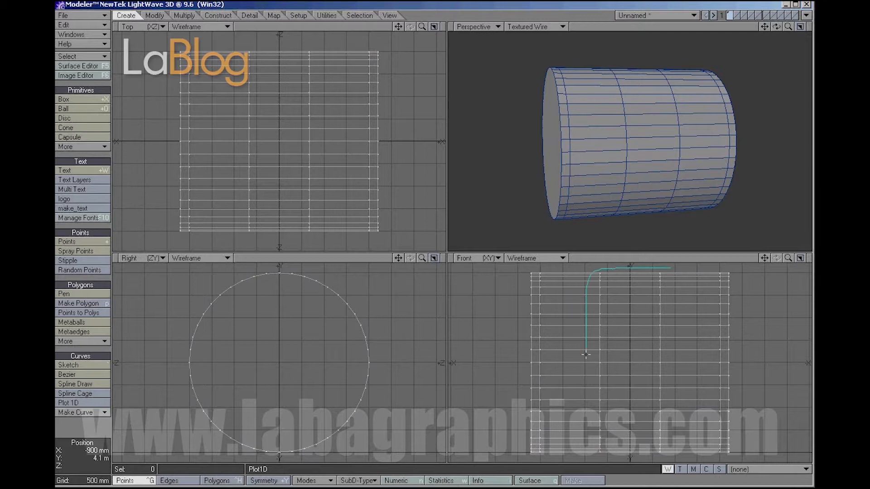
{"action": "left_click_drag", "start_coordinate": [667, 459], "coordinate": [680, 453]}
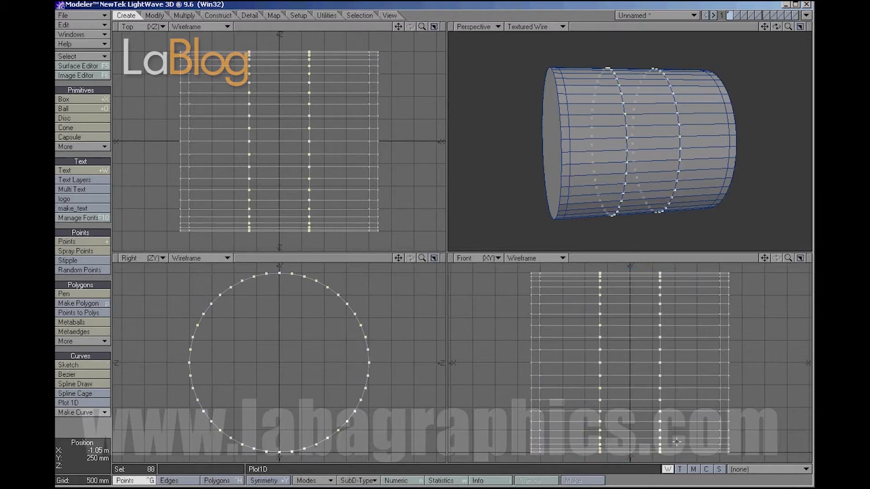
{"action": "key", "text": "h"}
{"action": "left_click_drag", "start_coordinate": [627, 361], "coordinate": [679, 361]}
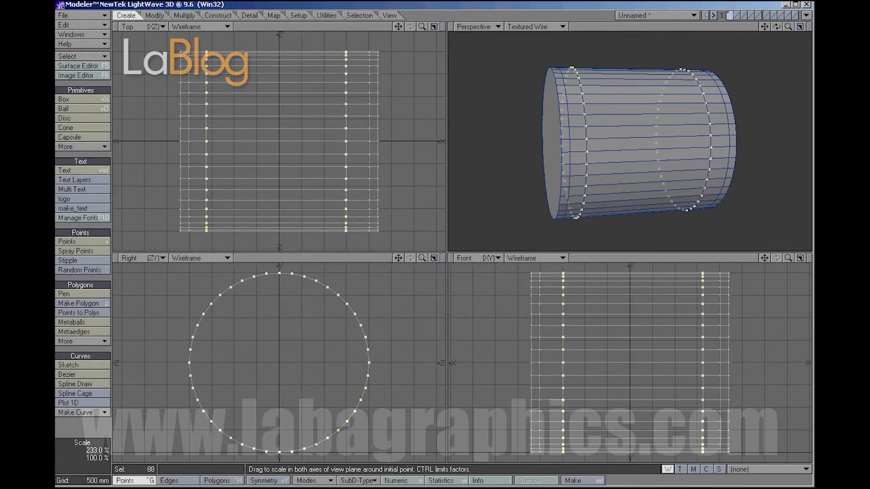
{"action": "key", "text": "space"}
{"action": "key", "text": "space"}
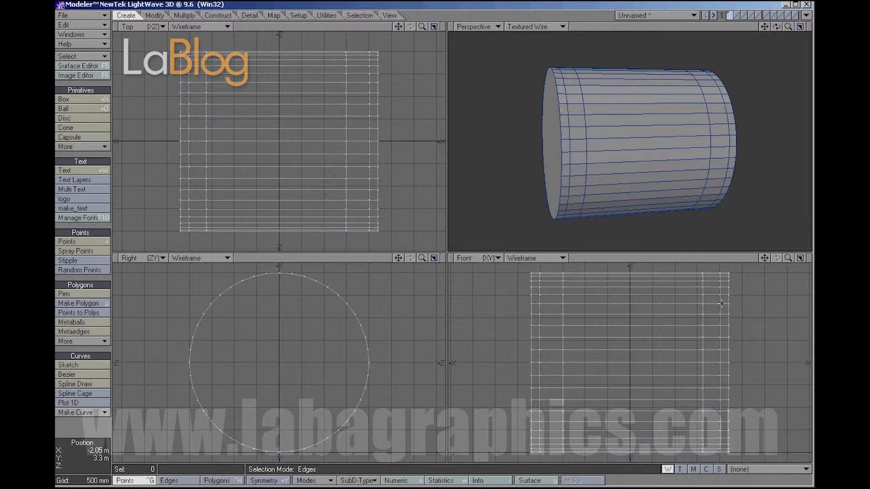
Move the inner point ring on the negative X side slightly toward the cylinder's centre and deselect it.
{"action": "mouse_move", "coordinate": [701, 269]}
{"action": "right_mouse_down"}
{"action": "mouse_move", "coordinate": [690, 449]}
{"action": "mouse_move", "coordinate": [710, 455]}
{"action": "right_mouse_up"}
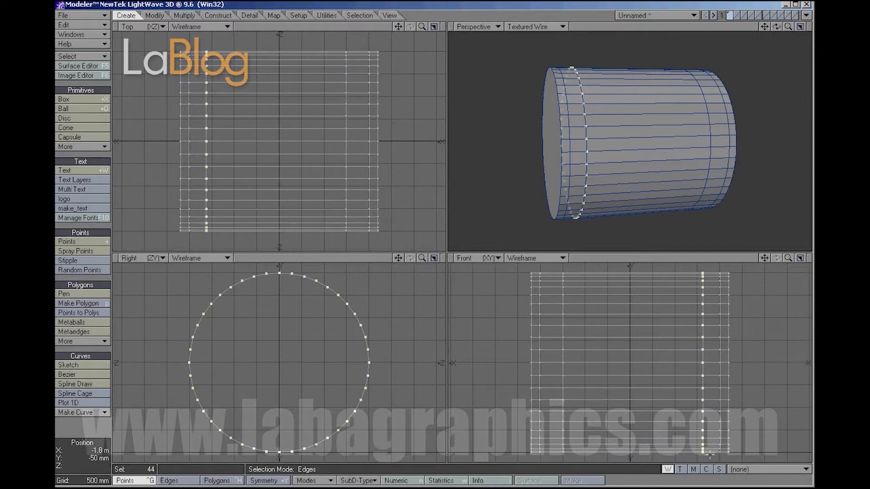
{"action": "key", "text": "t"}
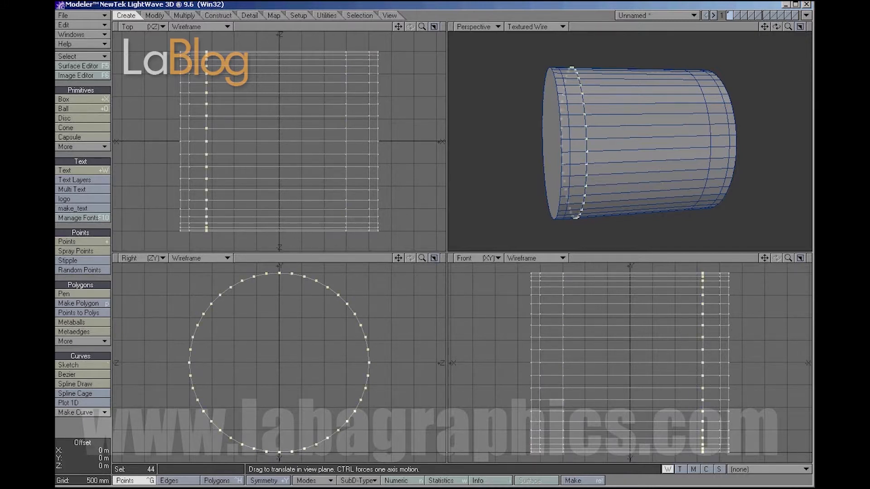
{"action": "left_click_drag", "start_coordinate": [713, 383], "coordinate": [709, 382]}
{"action": "key", "text": "space"}
{"action": "left_click", "coordinate": [515, 443]}
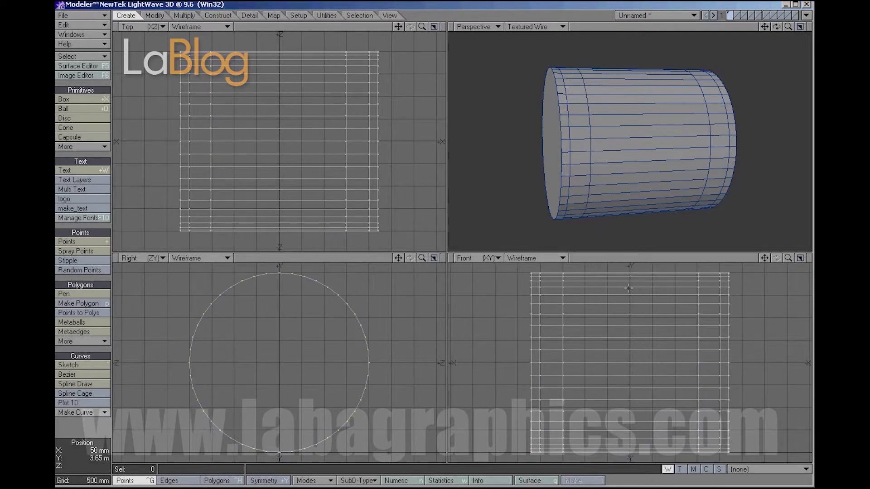
Enlarge the Front view, move the inner point ring on the positive X side 100 mm outward along X, and deselect it.
{"action": "left_click", "coordinate": [800, 258]}
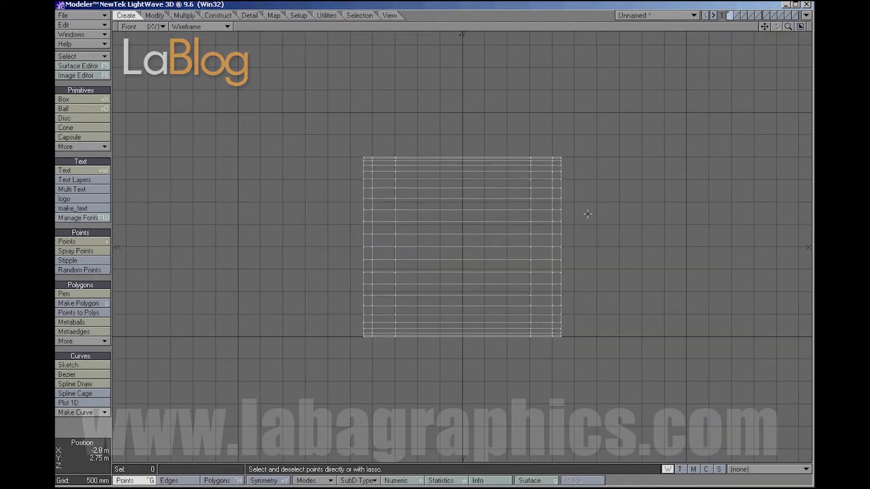
{"action": "key", "text": "a"}
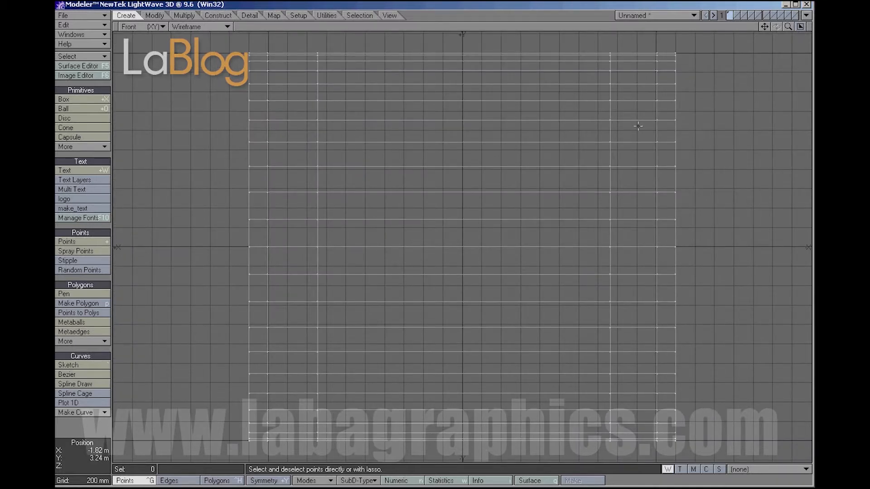
{"action": "right_click_drag", "start_coordinate": [325, 45], "coordinate": [300, 351]}
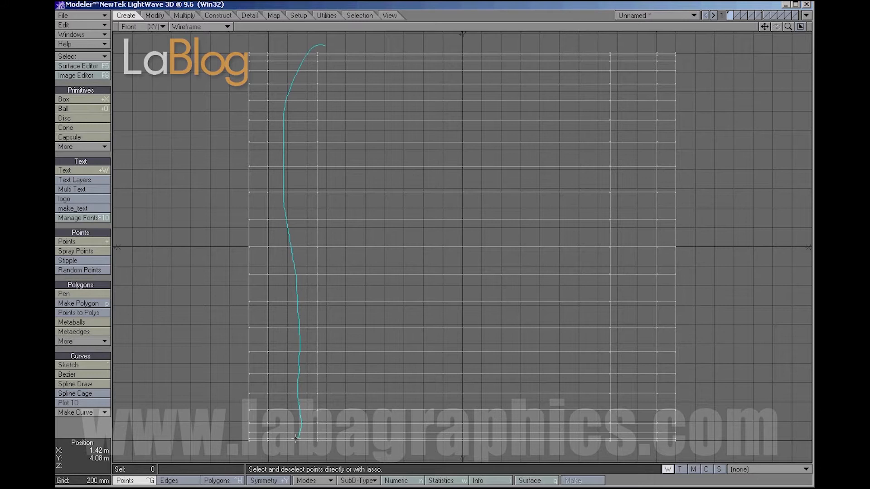
{"action": "right_click_drag", "start_coordinate": [299, 445], "coordinate": [369, 423]}
{"action": "key", "text": "t"}
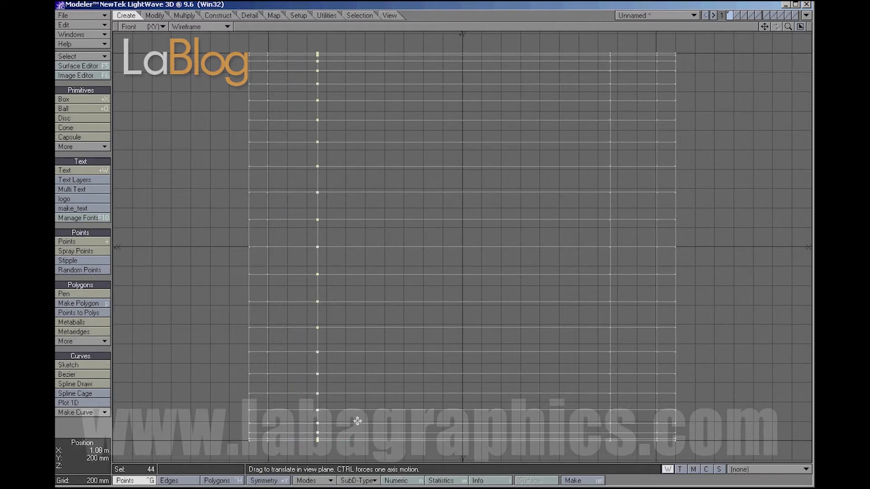
{"action": "left_click_drag", "start_coordinate": [355, 418], "coordinate": [345, 417]}
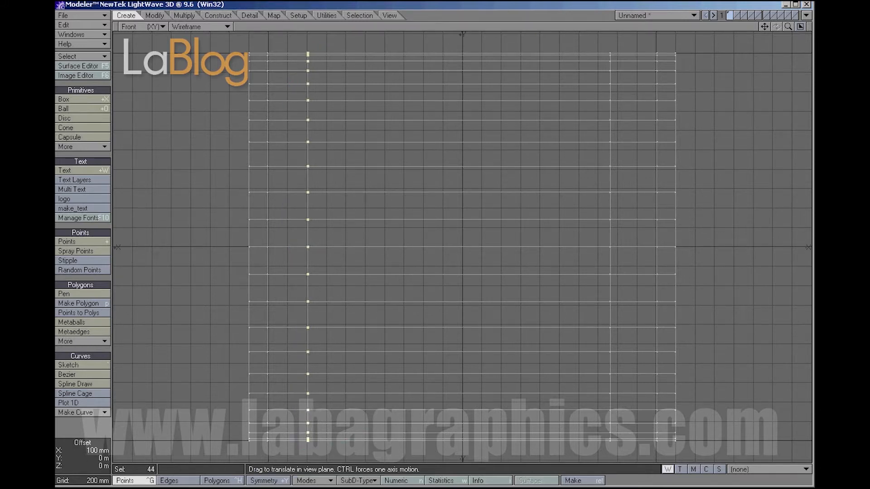
{"action": "left_click", "coordinate": [91, 431]}
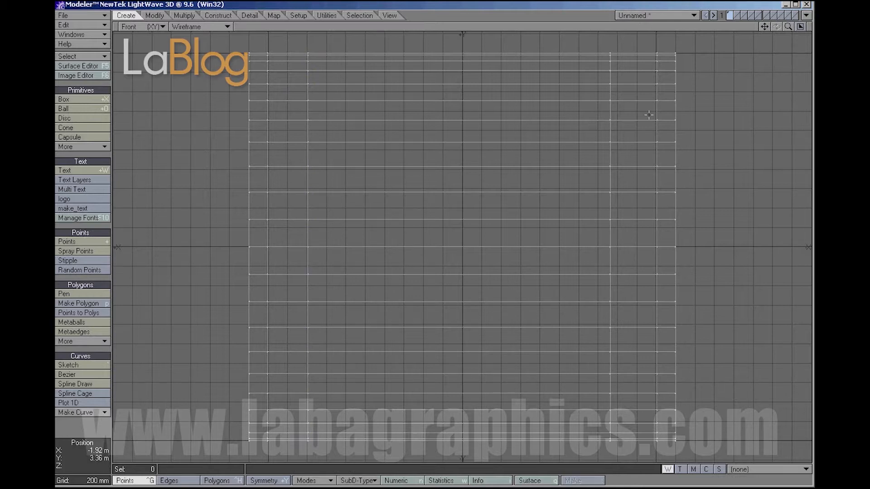
Move the inner point ring on the negative X side slightly outward, deselect it, and restore the four-view layout.
{"action": "mouse_move", "coordinate": [619, 43]}
{"action": "right_mouse_down"}
{"action": "mouse_move", "coordinate": [580, 428]}
{"action": "mouse_move", "coordinate": [642, 439]}
{"action": "right_mouse_up"}
{"action": "key", "text": "t"}
{"action": "left_click_drag", "start_coordinate": [623, 363], "coordinate": [630, 362]}
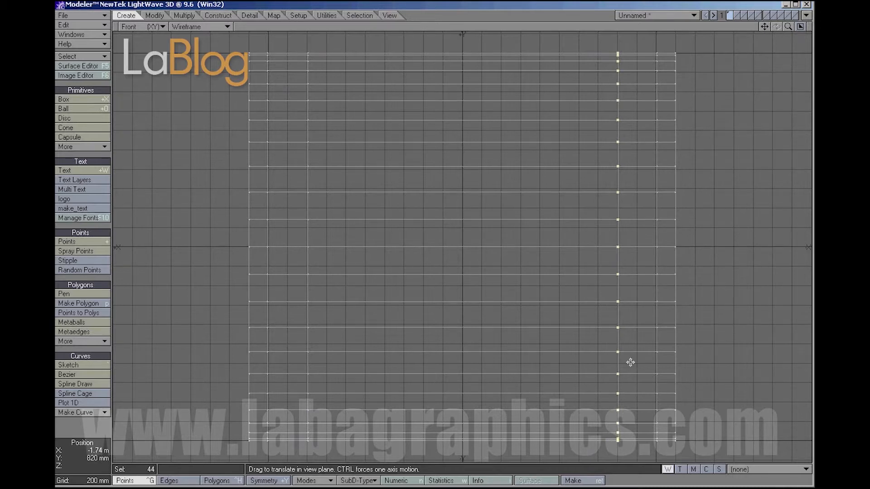
{"action": "left_click", "coordinate": [92, 432]}
{"action": "left_click", "coordinate": [800, 26]}
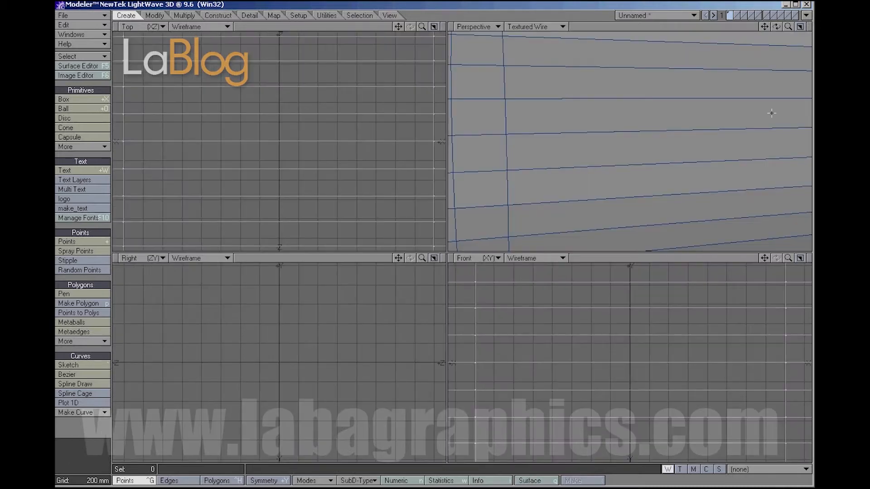
Select the four upper polygon strips on the cylinder's positive Z side and rotate them outward about their lower edge to face more forward.
{"action": "key", "text": "a"}
{"action": "mouse_move", "coordinate": [776, 26]}
{"action": "left_mouse_down"}
{"action": "mouse_move", "coordinate": [783, 32]}
{"action": "mouse_move", "coordinate": [766, 27]}
{"action": "mouse_move", "coordinate": [775, 27]}
{"action": "left_mouse_up"}
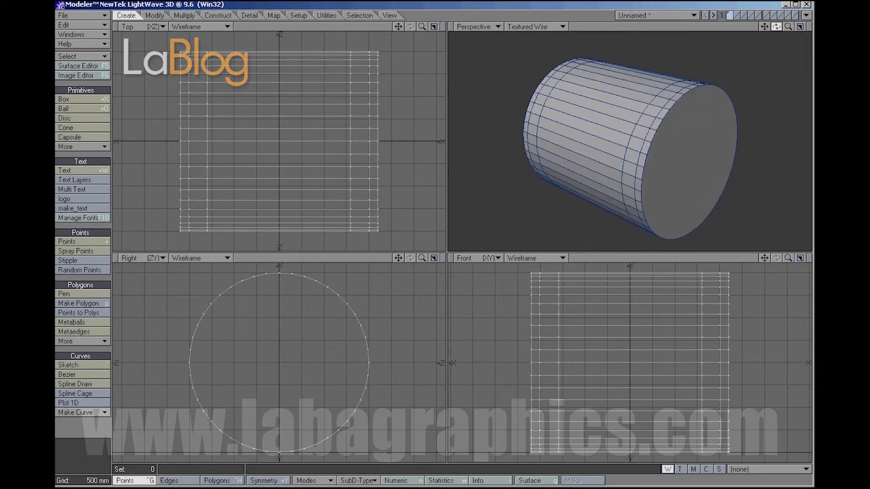
{"action": "key", "text": "ctrl+h"}
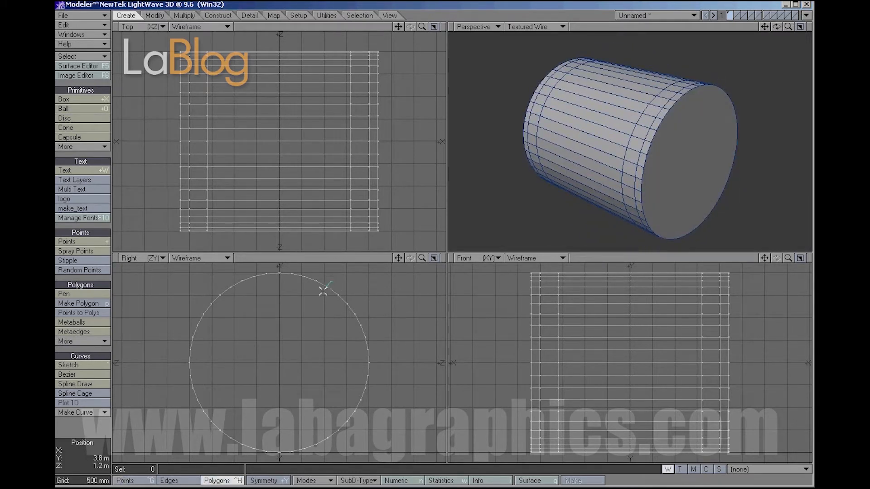
{"action": "right_click_drag", "start_coordinate": [378, 328], "coordinate": [379, 328]}
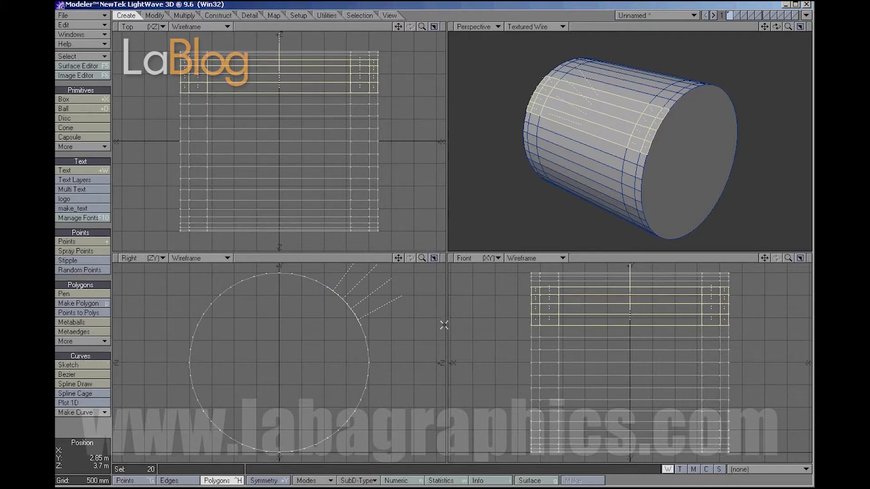
{"action": "key", "text": "y"}
{"action": "left_click_drag", "start_coordinate": [361, 320], "coordinate": [340, 323]}
{"action": "key", "text": "space"}
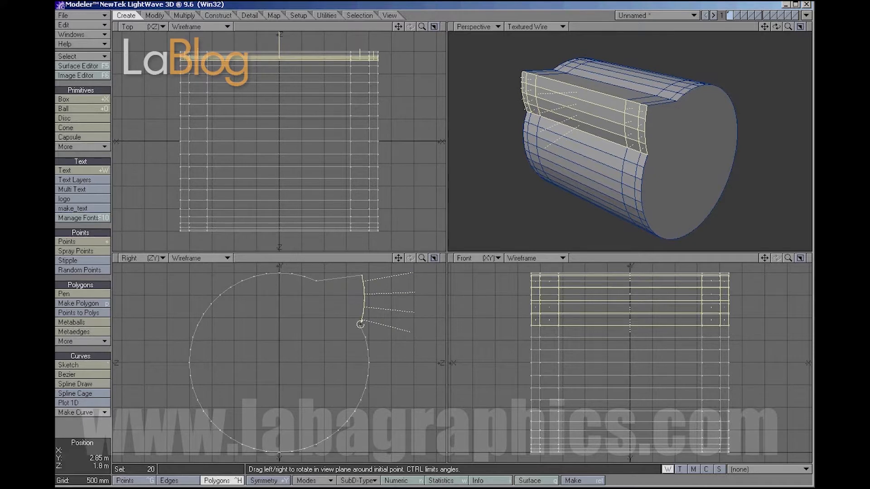
Scale the rotated polygons along Z into a flat vertical face and reduce their height.
{"action": "key", "text": "h"}
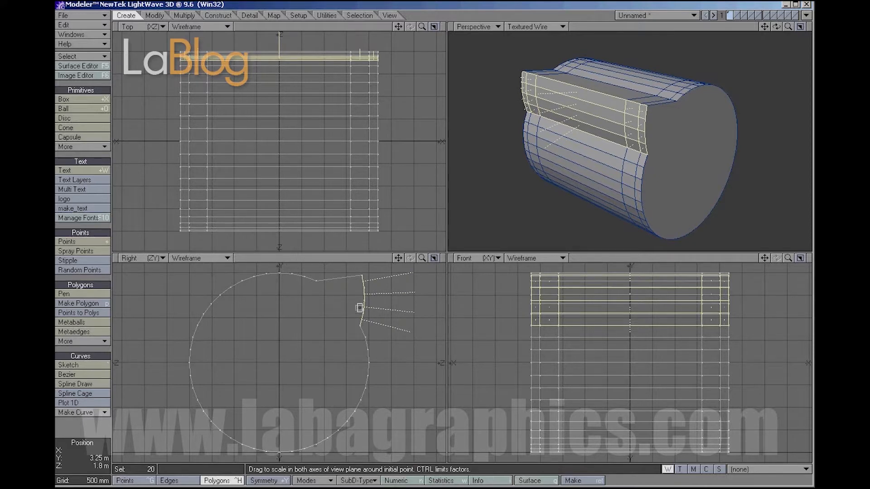
{"action": "left_click_drag", "start_coordinate": [362, 300], "coordinate": [317, 339]}
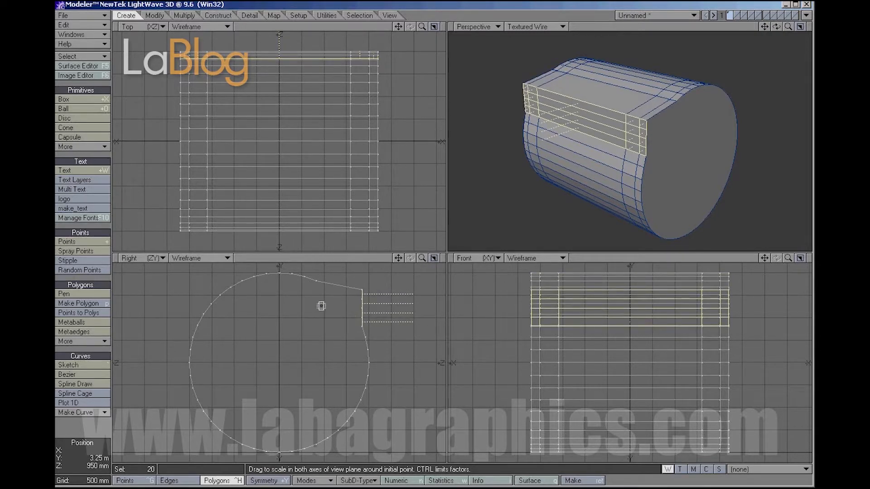
Pull the flattened face outward along positive Z and lower it to form a tapered spout extending from the cylinder.
{"action": "left_click_drag", "start_coordinate": [316, 290], "coordinate": [432, 298]}
{"action": "key", "text": "t"}
{"action": "left_click_drag", "start_coordinate": [362, 307], "coordinate": [393, 308]}
{"action": "key", "text": "space"}
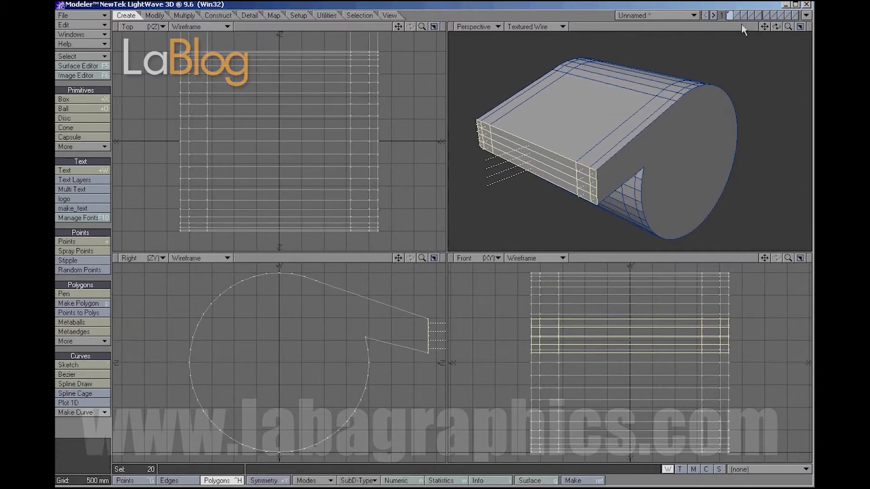
Select the two middle polygons on the spout's front face and merge them by removing the edge between them.
{"action": "mouse_move", "coordinate": [777, 27]}
{"action": "left_mouse_down"}
{"action": "mouse_move", "coordinate": [835, 20]}
{"action": "mouse_move", "coordinate": [818, 33]}
{"action": "mouse_move", "coordinate": [757, 22]}
{"action": "mouse_move", "coordinate": [816, 26]}
{"action": "mouse_move", "coordinate": [725, 28]}
{"action": "mouse_move", "coordinate": [766, 27]}
{"action": "left_mouse_up"}
{"action": "key", "text": "t"}
{"action": "key", "text": "space"}
{"action": "key", "text": "slash"}
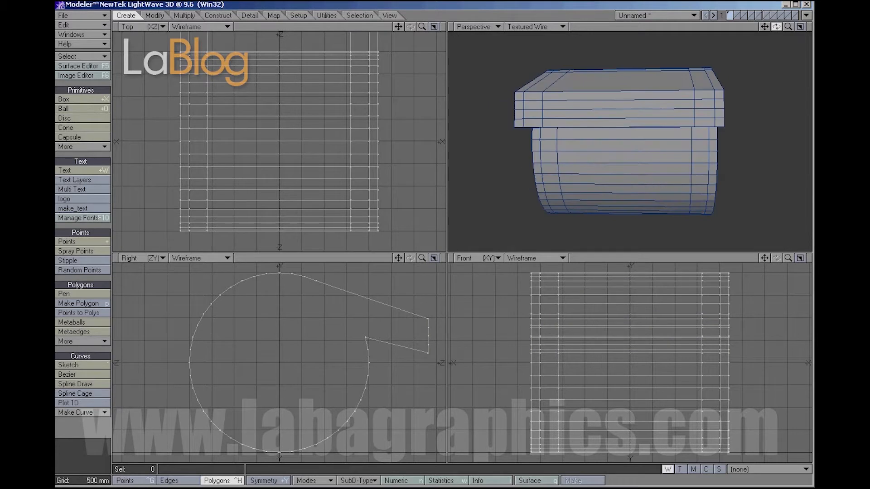
{"action": "left_click_drag", "start_coordinate": [551, 113], "coordinate": [551, 108]}
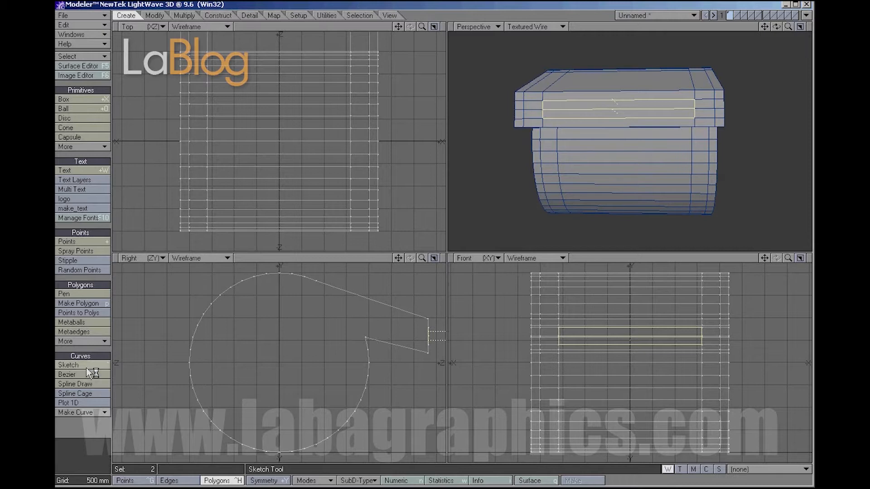
{"action": "left_click", "coordinate": [177, 481]}
{"action": "left_click", "coordinate": [611, 110]}
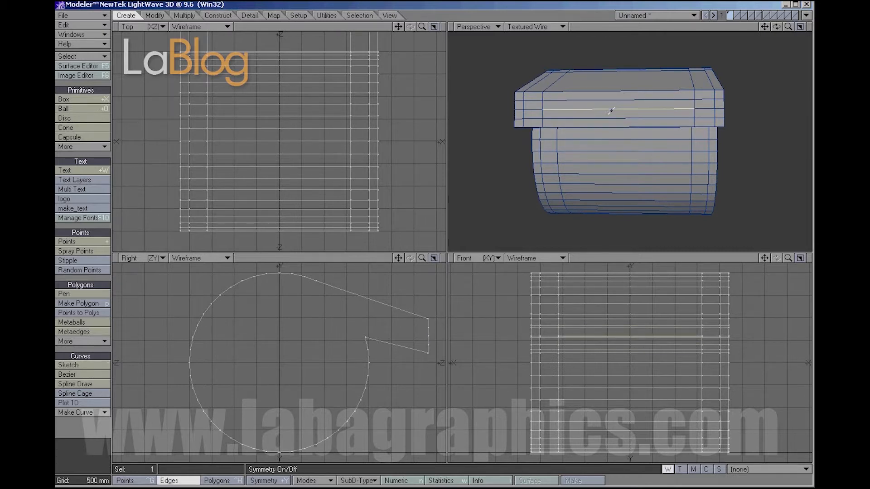
{"action": "left_click", "coordinate": [216, 16]}
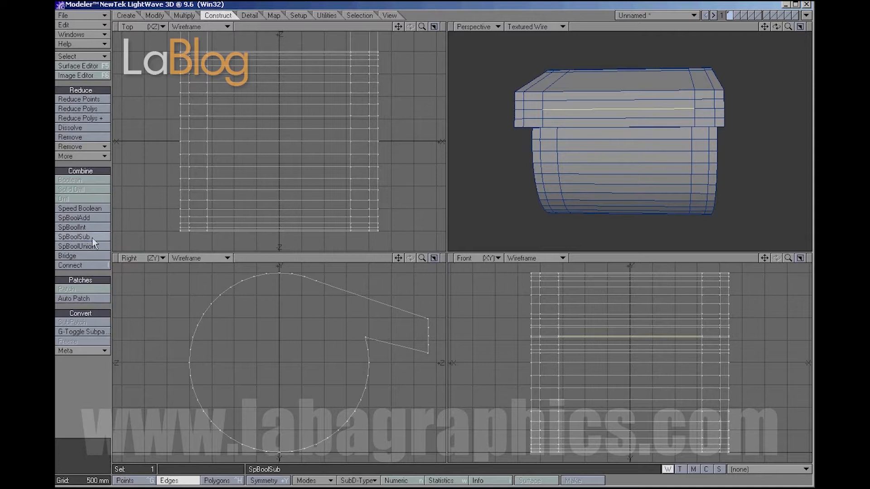
{"action": "left_click", "coordinate": [89, 139]}
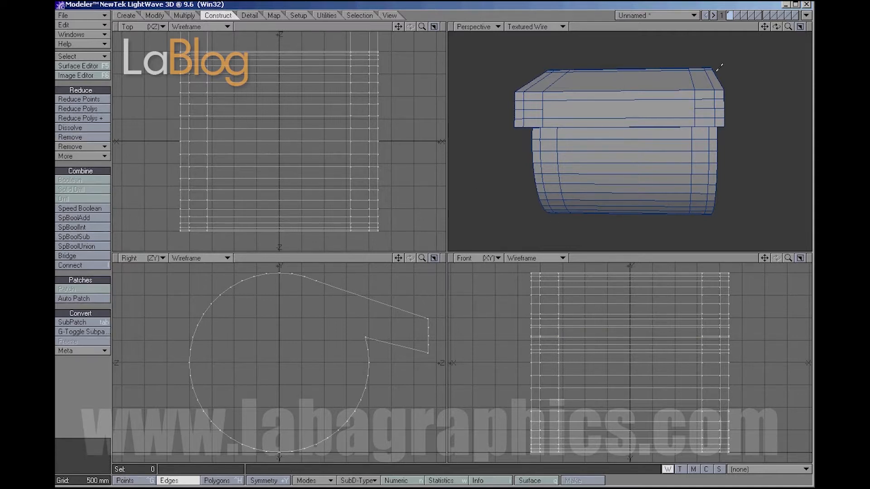
Smooth shift the merged spout-face polygon inward and move it deep toward the cylinder, slightly upward, to hollow the mouthpiece.
{"action": "left_click_drag", "start_coordinate": [776, 27], "coordinate": [779, 29]}
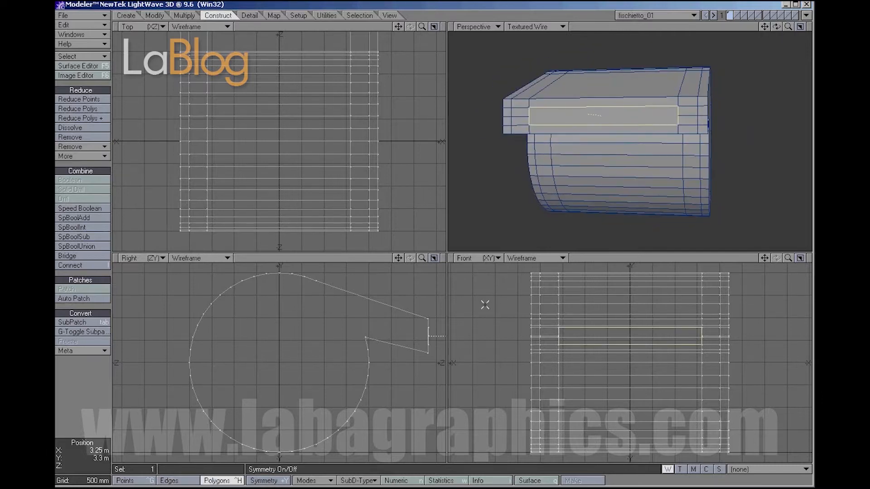
{"action": "key", "text": "f"}
{"action": "left_click_drag", "start_coordinate": [483, 303], "coordinate": [450, 328]}
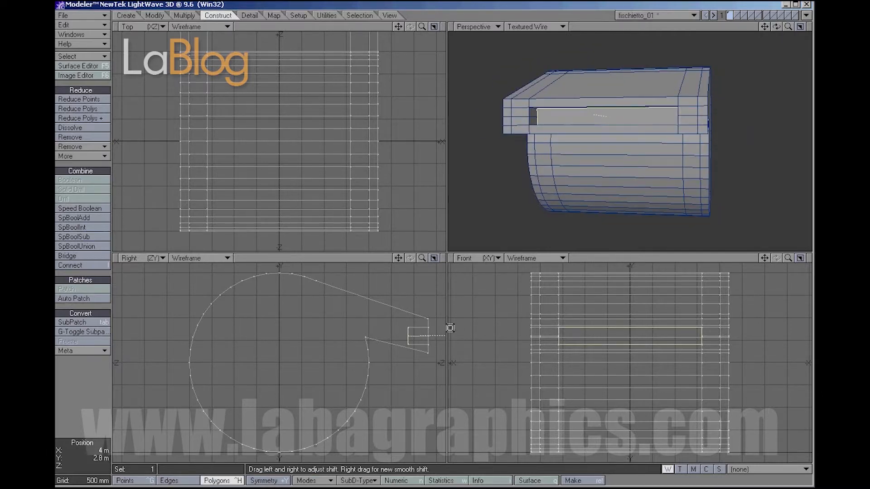
{"action": "key", "text": "t"}
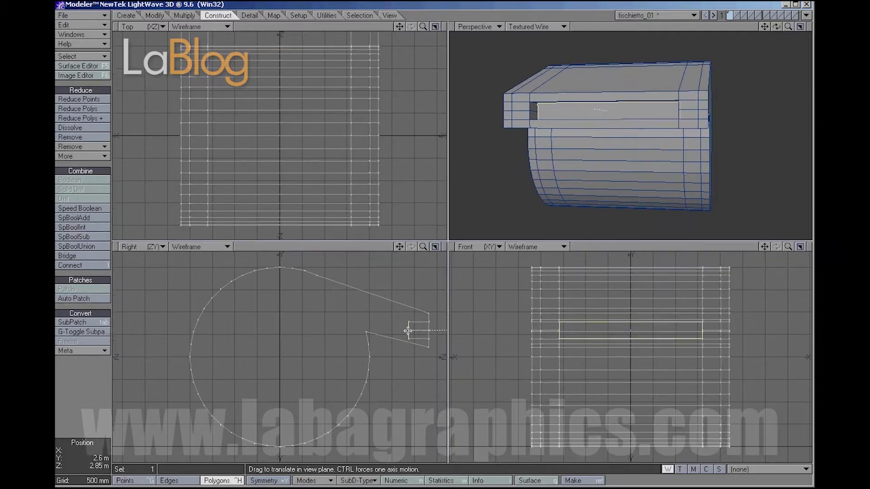
{"action": "left_click_drag", "start_coordinate": [408, 330], "coordinate": [359, 310]}
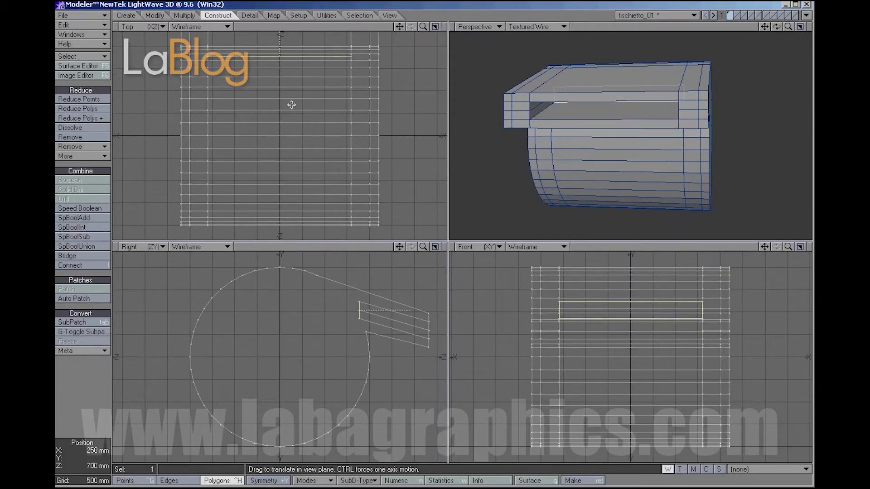
Drag the middle and upper points of the channel's inner face toward the cylinder so the face slants upward, and clear the selection.
{"action": "left_click", "coordinate": [155, 16]}
{"action": "left_click", "coordinate": [86, 110]}
{"action": "mouse_move", "coordinate": [365, 305]}
{"action": "left_mouse_down"}
{"action": "mouse_move", "coordinate": [335, 293]}
{"action": "mouse_move", "coordinate": [353, 308]}
{"action": "mouse_move", "coordinate": [332, 290]}
{"action": "mouse_move", "coordinate": [350, 306]}
{"action": "left_mouse_up"}
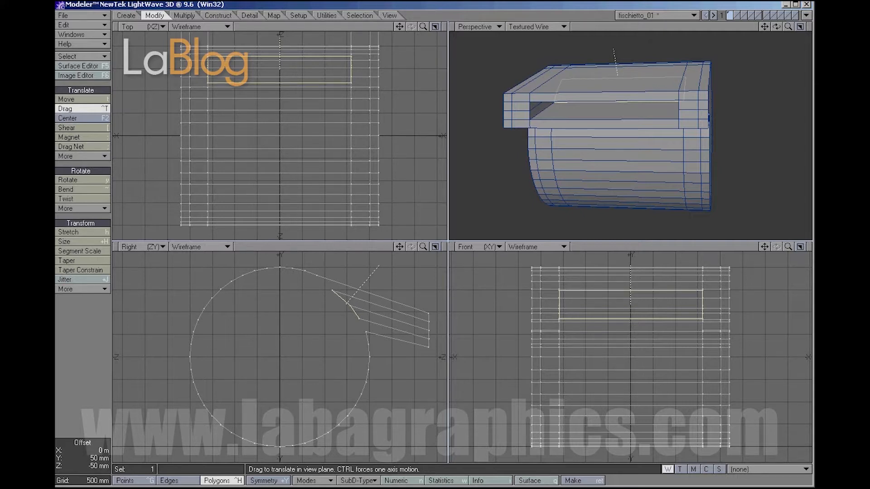
{"action": "left_click", "coordinate": [105, 326]}
{"action": "left_click", "coordinate": [105, 325]}
{"action": "mouse_move", "coordinate": [777, 27]}
{"action": "left_mouse_down"}
{"action": "mouse_move", "coordinate": [804, 24]}
{"action": "mouse_move", "coordinate": [743, 16]}
{"action": "mouse_move", "coordinate": [757, 38]}
{"action": "mouse_move", "coordinate": [743, 20]}
{"action": "mouse_move", "coordinate": [776, 22]}
{"action": "mouse_move", "coordinate": [799, 38]}
{"action": "mouse_move", "coordinate": [829, 20]}
{"action": "mouse_move", "coordinate": [770, 34]}
{"action": "mouse_move", "coordinate": [775, 43]}
{"action": "mouse_move", "coordinate": [777, 30]}
{"action": "left_mouse_up"}
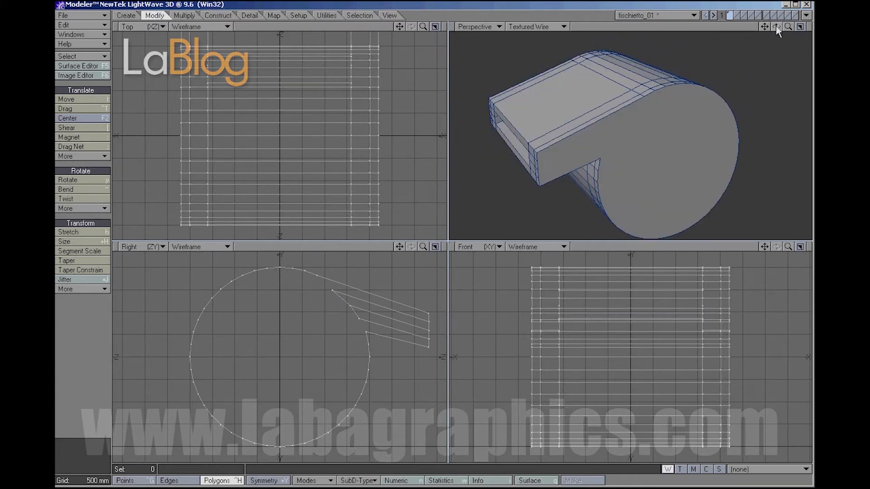
In the second layer, with the whistle as background, create a cylinder along X, narrower than the body, slightly overlapping its negative X side.
{"action": "left_click", "coordinate": [736, 15]}
{"action": "left_click", "coordinate": [729, 15]}
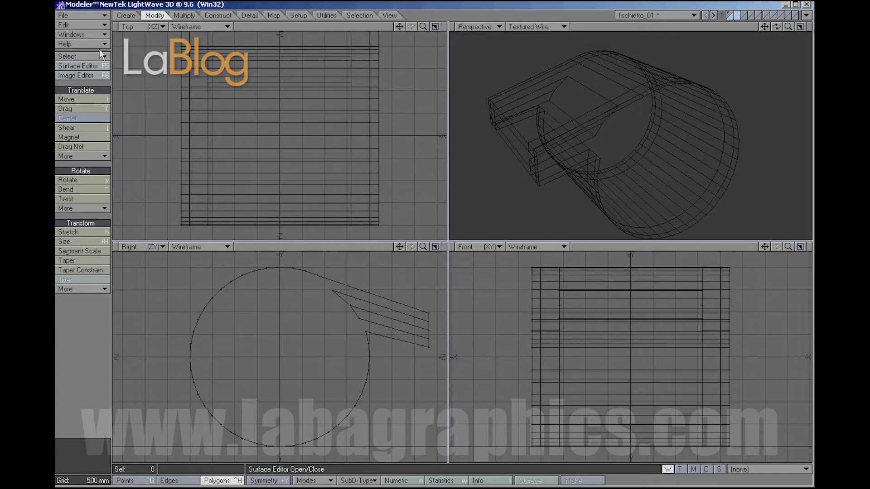
{"action": "left_click", "coordinate": [126, 15]}
{"action": "left_click", "coordinate": [74, 119]}
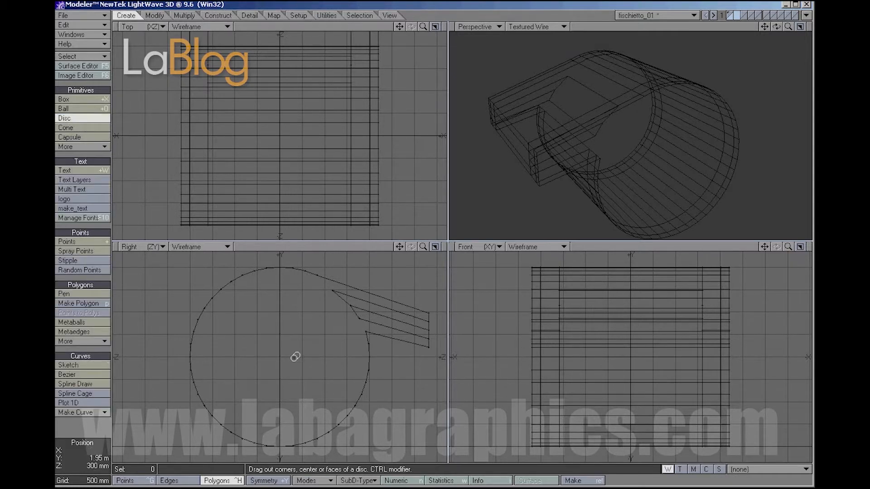
{"action": "left_click_drag", "start_coordinate": [277, 356], "coordinate": [351, 430]}
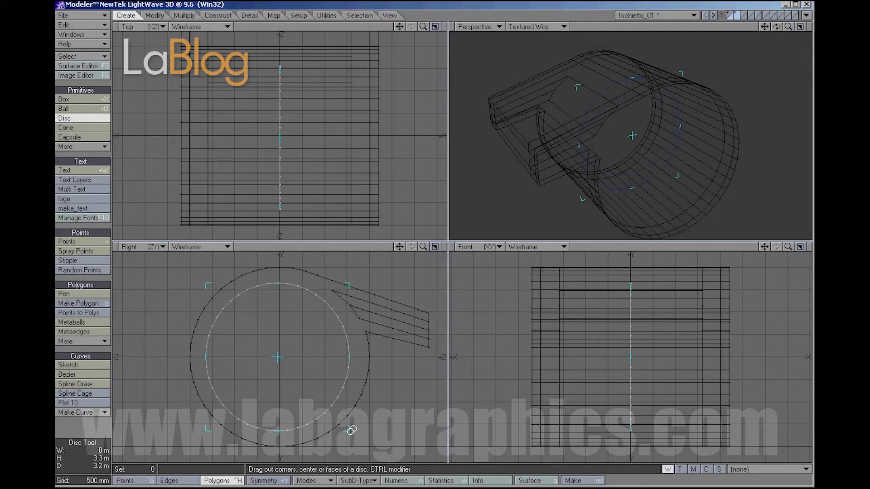
{"action": "left_click_drag", "start_coordinate": [277, 357], "coordinate": [279, 358]}
{"action": "left_click_drag", "start_coordinate": [208, 284], "coordinate": [213, 288]}
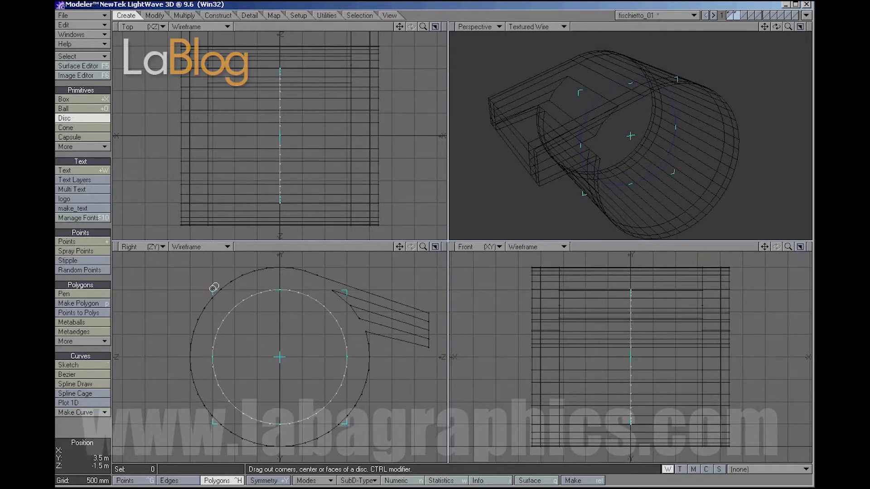
{"action": "left_click_drag", "start_coordinate": [631, 359], "coordinate": [783, 362]}
{"action": "key", "text": "t"}
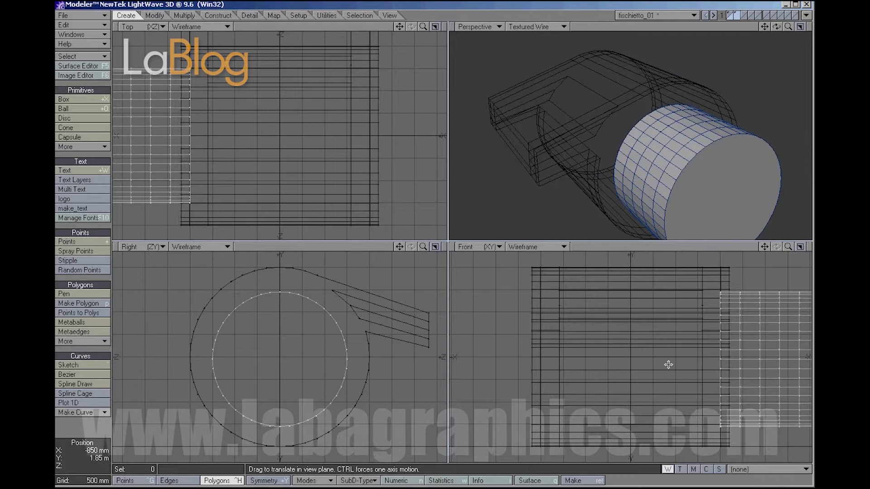
Subtract the background cylinder from the whistle body with Boolean to cut a shallow circular recess in its negative X side.
{"action": "left_click", "coordinate": [738, 15]}
{"action": "left_click", "coordinate": [218, 15]}
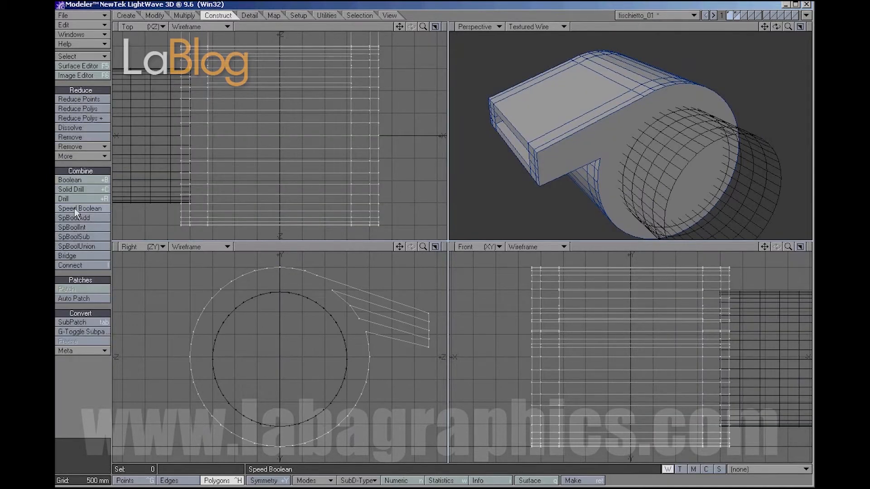
{"action": "left_click", "coordinate": [72, 180]}
{"action": "left_click", "coordinate": [773, 318]}
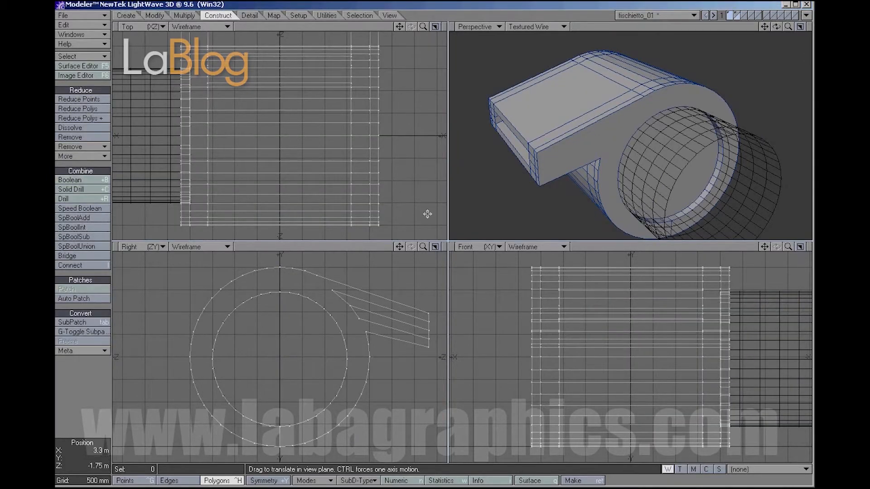
Move the cutting cylinder to the body's positive X side, subtract it to cut a matching recess, and leave only the whistle layer active.
{"action": "left_click", "coordinate": [730, 15]}
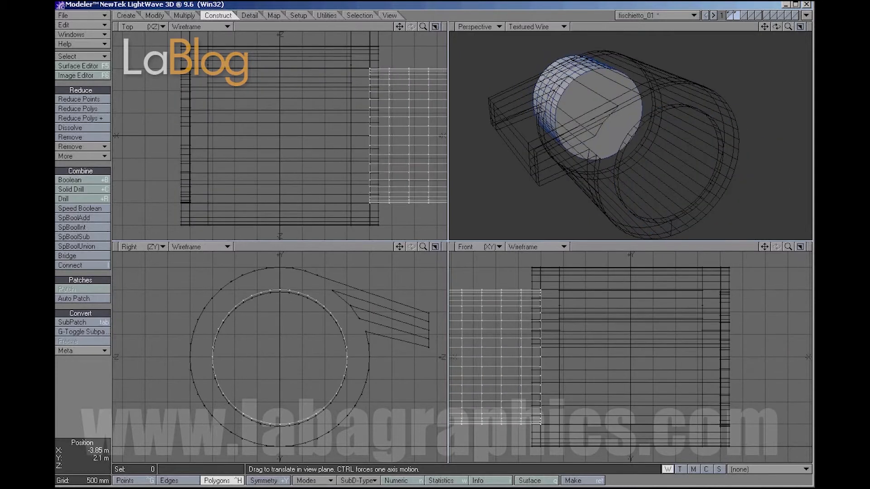
{"action": "left_click", "coordinate": [729, 14]}
{"action": "left_click", "coordinate": [82, 180]}
{"action": "left_click", "coordinate": [772, 319]}
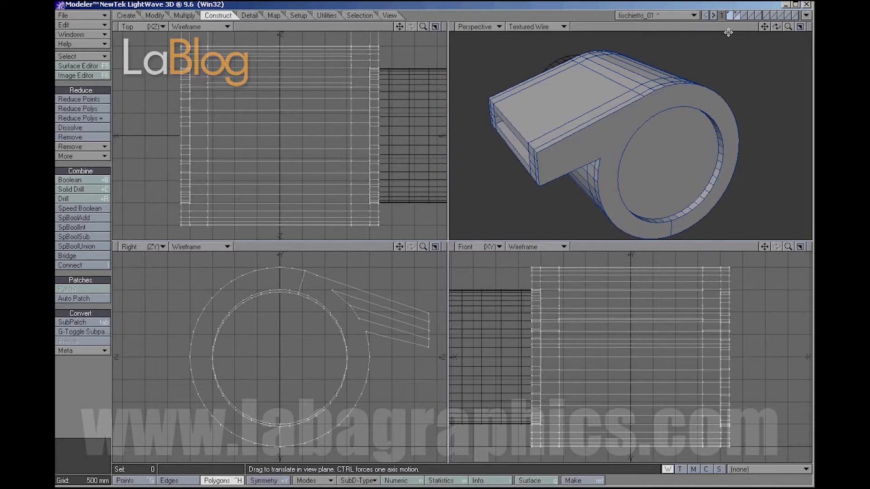
{"action": "left_click", "coordinate": [731, 17]}
{"action": "left_click_drag", "start_coordinate": [776, 29], "coordinate": [693, 31]}
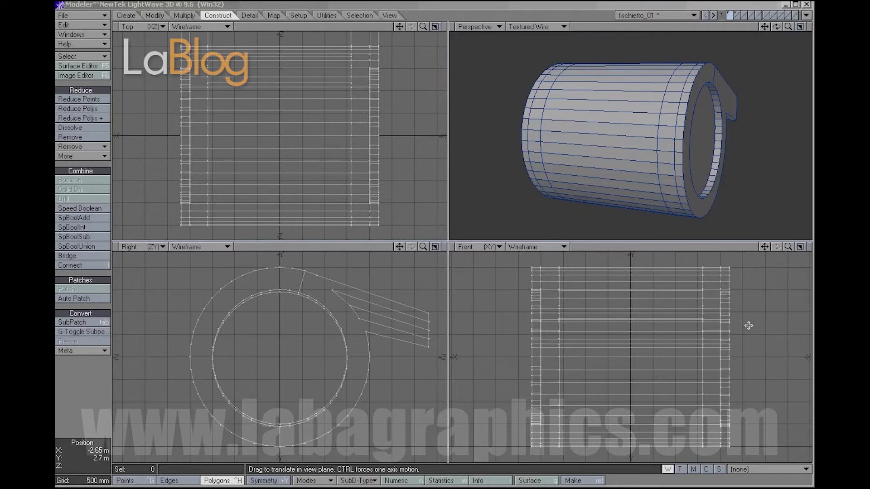
Select only the circular recess points on the negative X side, move them up 40 mm in Y, and deselect them.
{"action": "key", "text": "ctrl+g"}
{"action": "right_click_drag", "start_coordinate": [710, 298], "coordinate": [709, 438]}
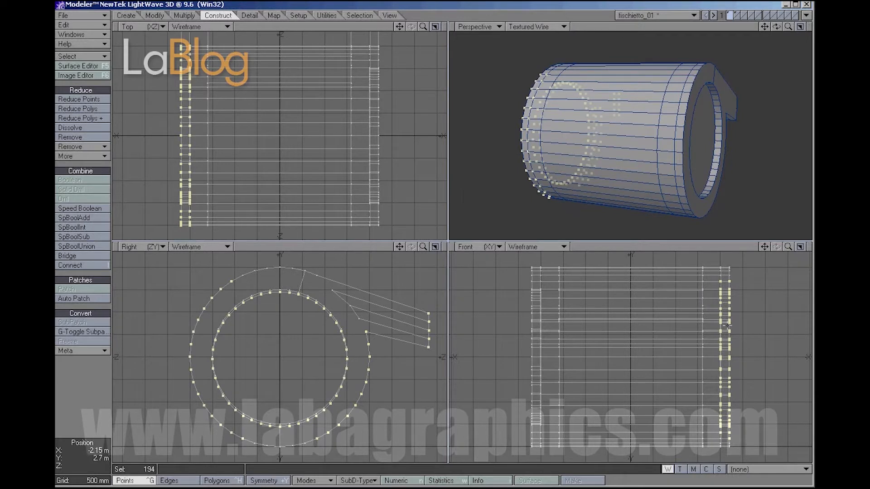
{"action": "left_click", "coordinate": [800, 247]}
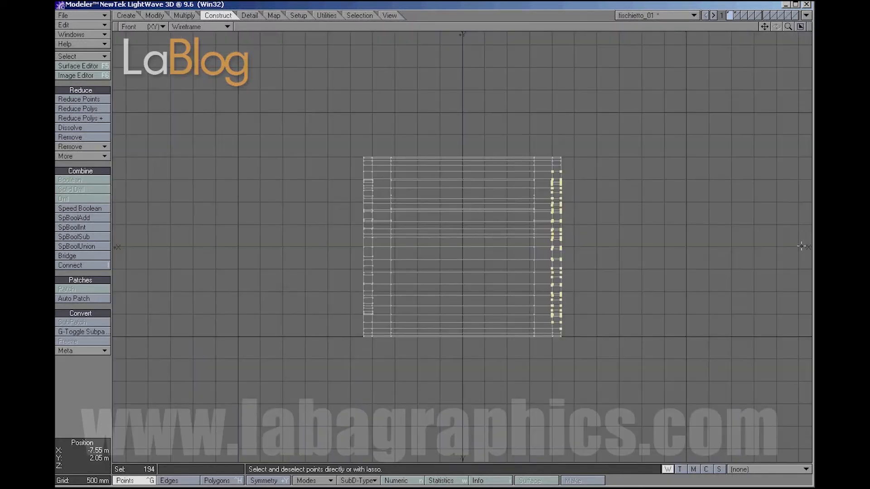
{"action": "key", "text": "a"}
{"action": "left_click", "coordinate": [675, 83]}
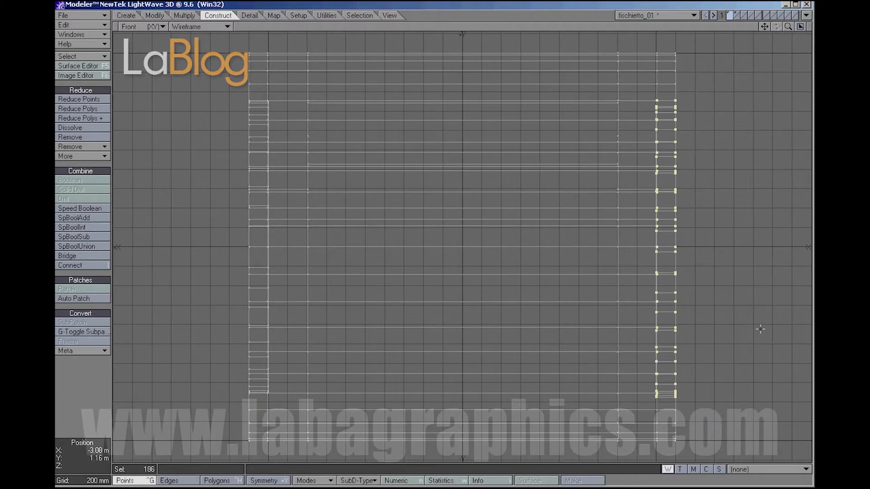
{"action": "left_click", "coordinate": [800, 26]}
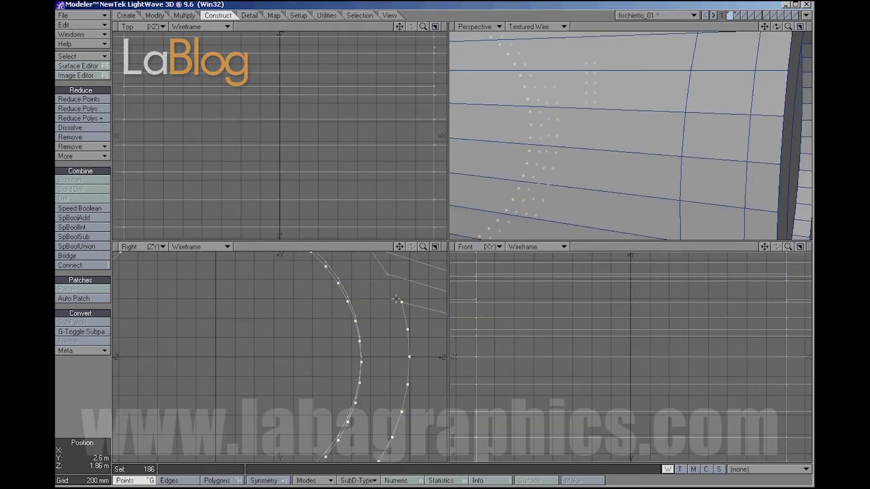
{"action": "left_click", "coordinate": [436, 246]}
{"action": "mouse_move", "coordinate": [274, 66]}
{"action": "right_mouse_down"}
{"action": "mouse_move", "coordinate": [226, 213]}
{"action": "mouse_move", "coordinate": [258, 356]}
{"action": "mouse_move", "coordinate": [251, 426]}
{"action": "mouse_move", "coordinate": [185, 191]}
{"action": "right_mouse_up"}
{"action": "mouse_move", "coordinate": [648, 84]}
{"action": "right_mouse_down"}
{"action": "mouse_move", "coordinate": [670, 215]}
{"action": "mouse_move", "coordinate": [652, 281]}
{"action": "right_mouse_up"}
{"action": "mouse_move", "coordinate": [589, 168]}
{"action": "right_mouse_down"}
{"action": "mouse_move", "coordinate": [577, 270]}
{"action": "mouse_move", "coordinate": [481, 423]}
{"action": "mouse_move", "coordinate": [689, 86]}
{"action": "right_mouse_up"}
{"action": "key", "text": "t"}
{"action": "left_click_drag", "start_coordinate": [396, 235], "coordinate": [396, 231]}
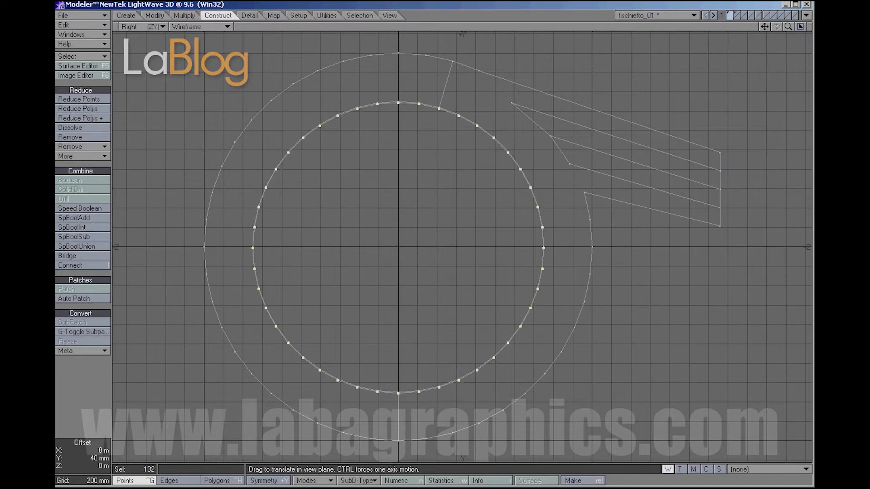
{"action": "key", "text": "space"}
{"action": "left_click", "coordinate": [93, 366]}
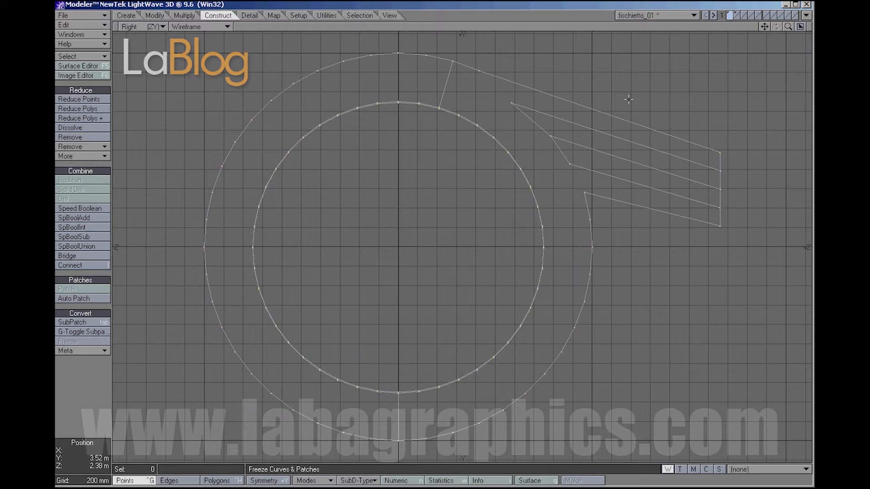
{"action": "left_click", "coordinate": [800, 26]}
Select the two wide central polygons on the cylinder's upper negative Z side and smooth shift them inward to form a notch.
{"action": "key", "text": "a"}
{"action": "left_click_drag", "start_coordinate": [777, 27], "coordinate": [743, 28]}
{"action": "left_click", "coordinate": [222, 481]}
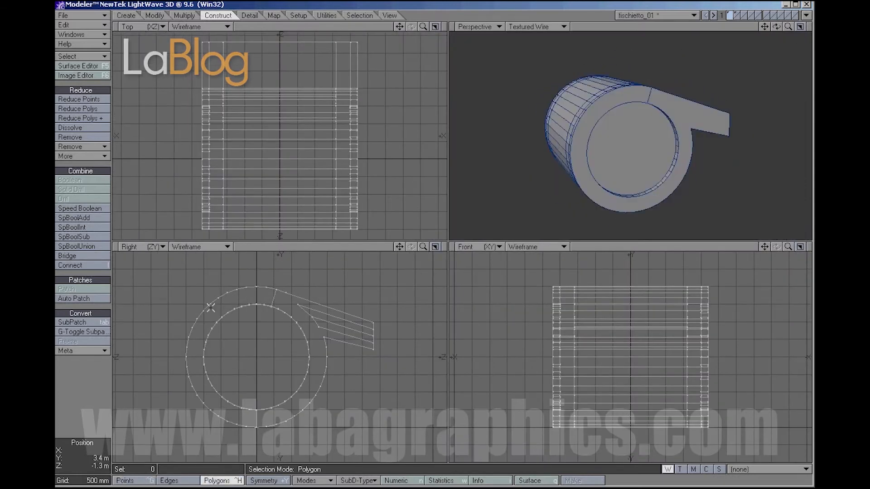
{"action": "right_click_drag", "start_coordinate": [205, 320], "coordinate": [206, 317]}
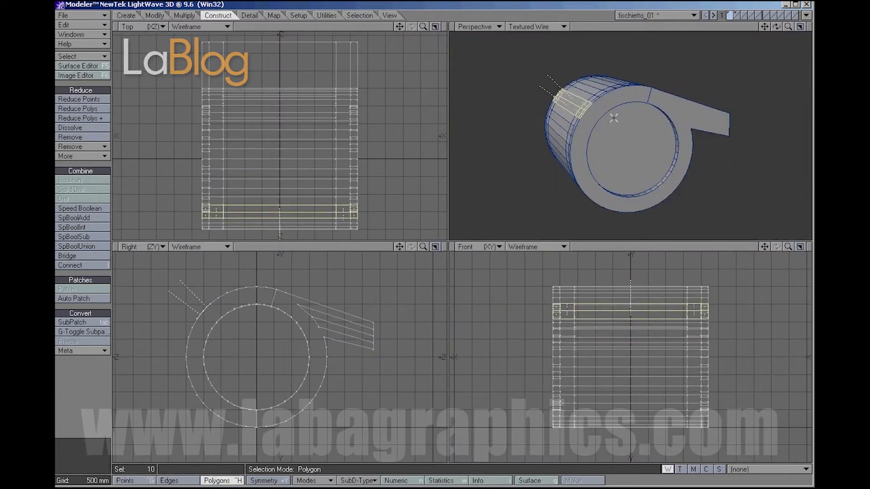
{"action": "mouse_move", "coordinate": [777, 27]}
{"action": "left_mouse_down"}
{"action": "mouse_move", "coordinate": [806, 32]}
{"action": "mouse_move", "coordinate": [809, 40]}
{"action": "left_mouse_up"}
{"action": "mouse_move", "coordinate": [584, 131]}
{"action": "left_mouse_down"}
{"action": "mouse_move", "coordinate": [590, 164]}
{"action": "mouse_move", "coordinate": [577, 131]}
{"action": "left_mouse_up"}
{"action": "mouse_move", "coordinate": [708, 114]}
{"action": "left_mouse_down"}
{"action": "mouse_move", "coordinate": [721, 147]}
{"action": "mouse_move", "coordinate": [701, 119]}
{"action": "left_mouse_up"}
{"action": "left_click_drag", "start_coordinate": [780, 27], "coordinate": [738, 31]}
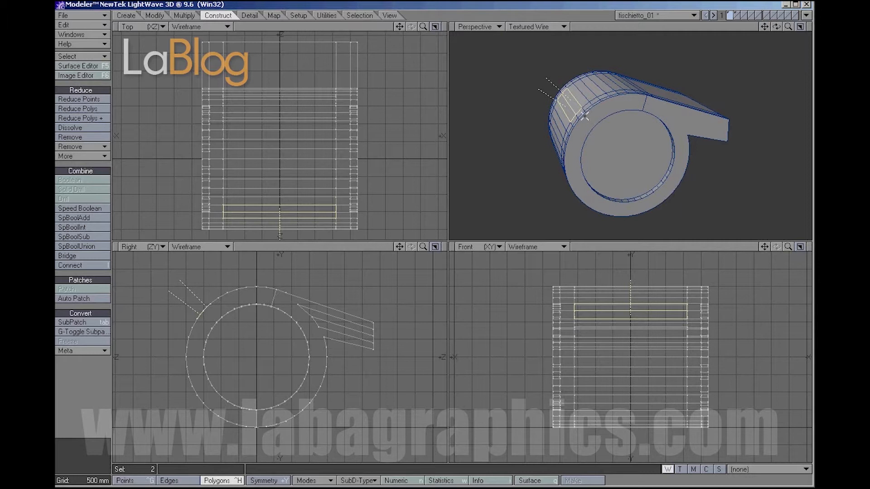
{"action": "key", "text": "f"}
{"action": "left_click_drag", "start_coordinate": [388, 316], "coordinate": [378, 312]}
{"action": "key", "text": "space"}
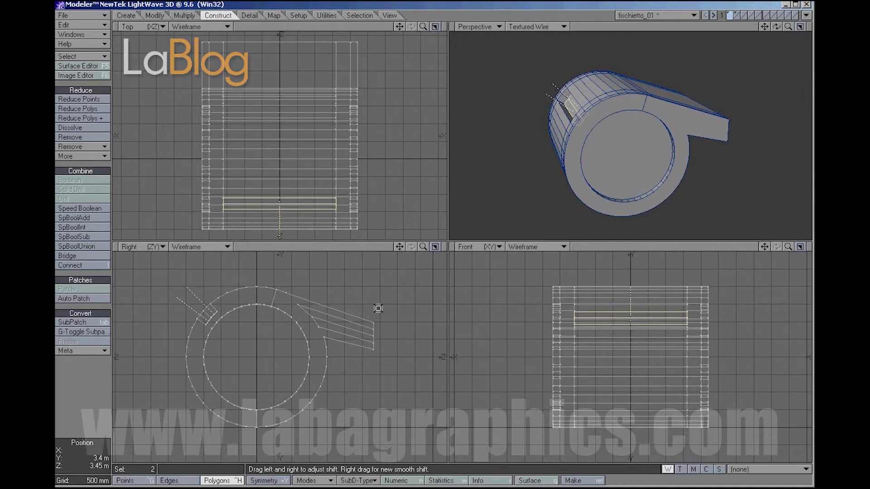
Drag the notch's inner points in the side view until its lower edge is horizontal and its upper edge angled, and clear the selection.
{"action": "left_click", "coordinate": [435, 247]}
{"action": "key", "text": "a"}
{"action": "left_click", "coordinate": [155, 15]}
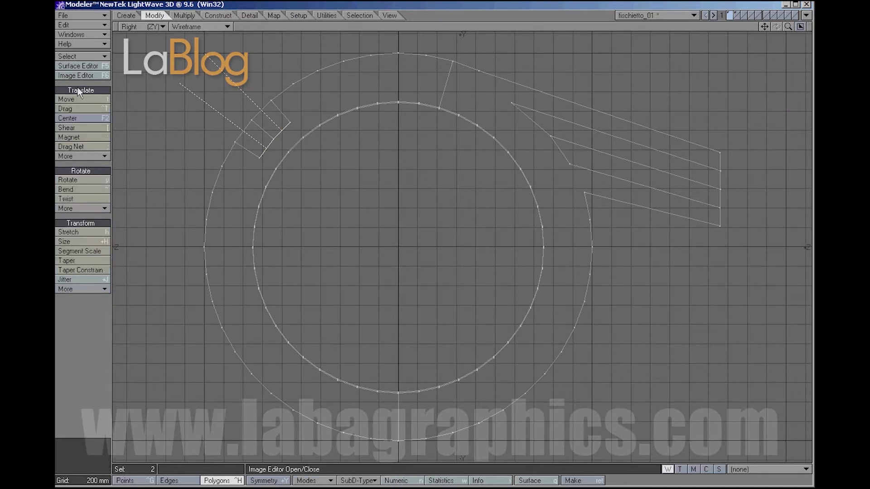
{"action": "left_click", "coordinate": [77, 109]}
{"action": "mouse_move", "coordinate": [290, 123]}
{"action": "left_mouse_down"}
{"action": "mouse_move", "coordinate": [311, 114]}
{"action": "mouse_move", "coordinate": [278, 115]}
{"action": "mouse_move", "coordinate": [303, 120]}
{"action": "left_mouse_up"}
{"action": "left_click_drag", "start_coordinate": [260, 157], "coordinate": [299, 142]}
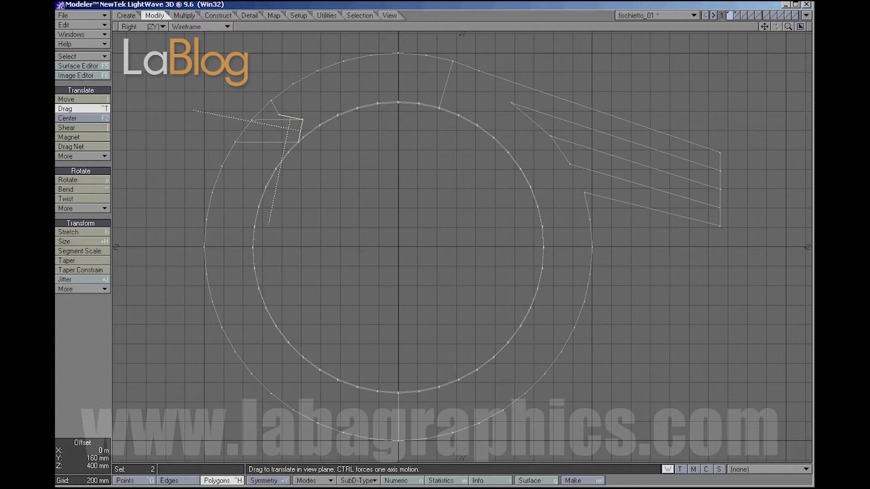
{"action": "left_click_drag", "start_coordinate": [279, 114], "coordinate": [271, 121]}
{"action": "left_click_drag", "start_coordinate": [271, 120], "coordinate": [285, 116]}
{"action": "key", "text": "space"}
{"action": "left_click", "coordinate": [147, 332]}
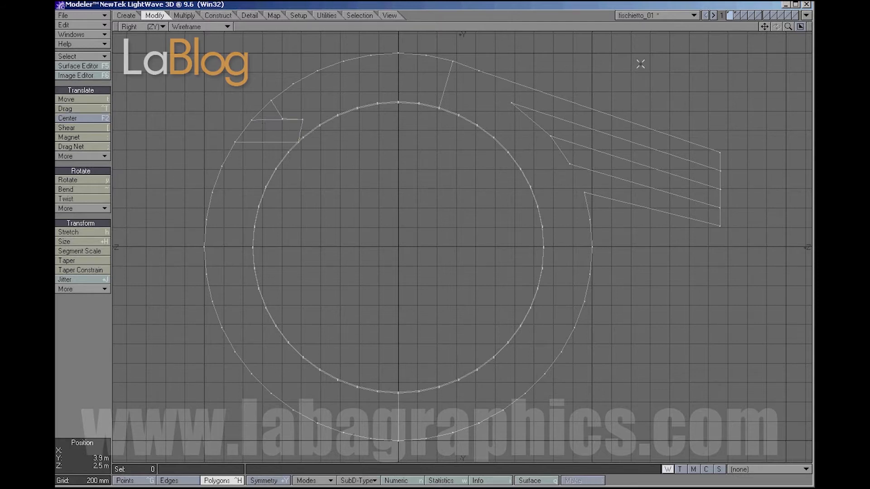
{"action": "left_click", "coordinate": [800, 27]}
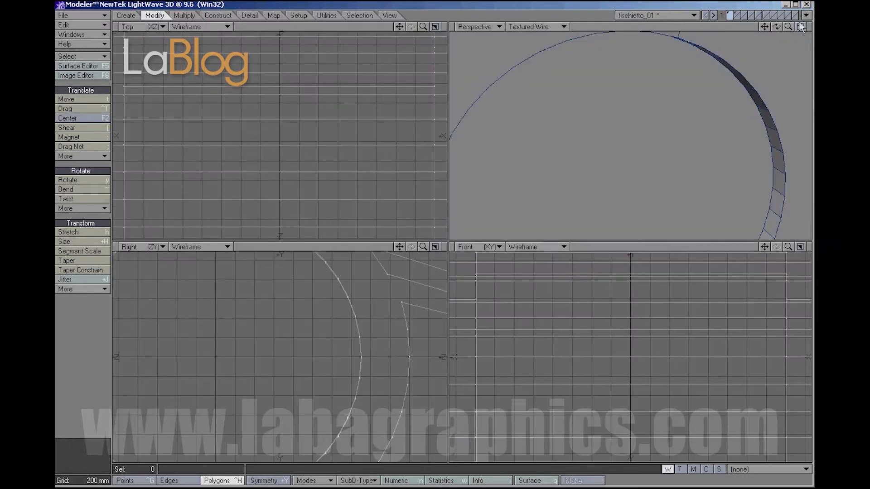
Select the polygon closing the mouthpiece's inner channel and assign it a new black surface named buco.
{"action": "mouse_move", "coordinate": [788, 27]}
{"action": "left_mouse_down"}
{"action": "mouse_move", "coordinate": [754, 25]}
{"action": "mouse_move", "coordinate": [818, 30]}
{"action": "mouse_move", "coordinate": [803, 40]}
{"action": "mouse_move", "coordinate": [801, 14]}
{"action": "mouse_move", "coordinate": [783, 32]}
{"action": "mouse_move", "coordinate": [754, 29]}
{"action": "mouse_move", "coordinate": [770, 18]}
{"action": "mouse_move", "coordinate": [788, 28]}
{"action": "left_mouse_up"}
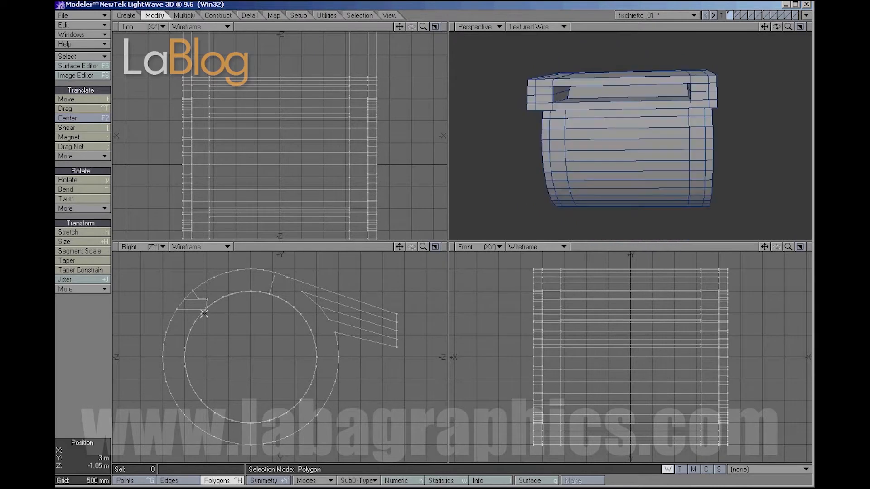
{"action": "left_click", "coordinate": [629, 91]}
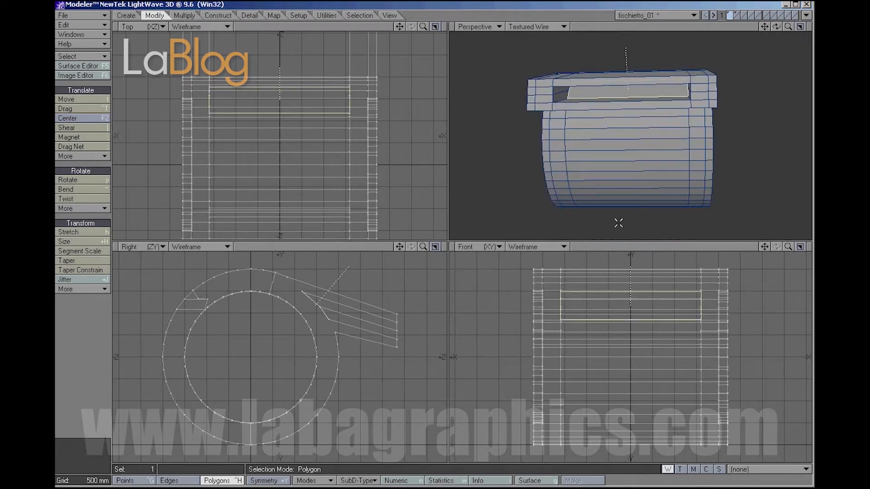
{"action": "key", "text": "q"}
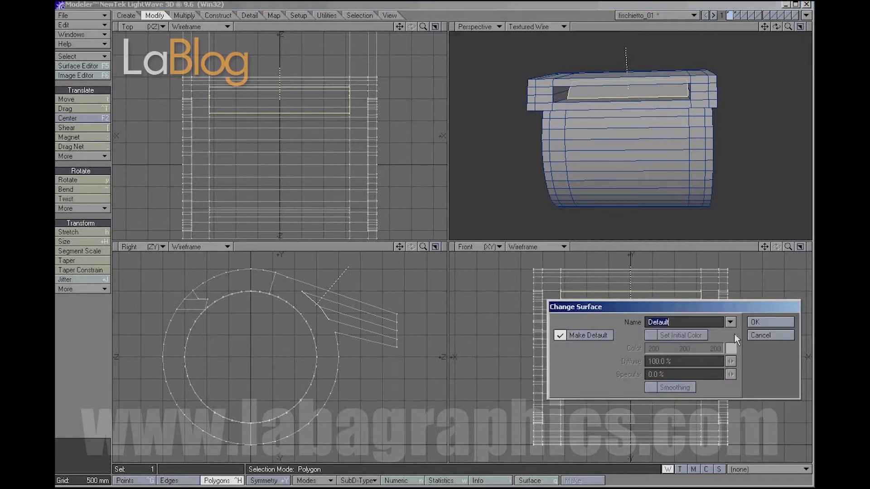
{"action": "type", "text": "bu"}
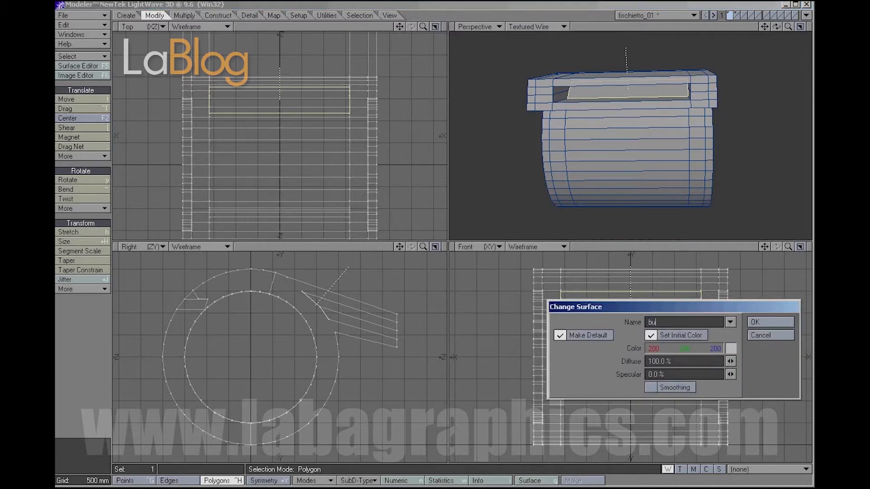
{"action": "left_click", "coordinate": [731, 348]}
{"action": "left_click", "coordinate": [563, 459]}
{"action": "left_click", "coordinate": [575, 488]}
{"action": "left_click", "coordinate": [770, 322]}
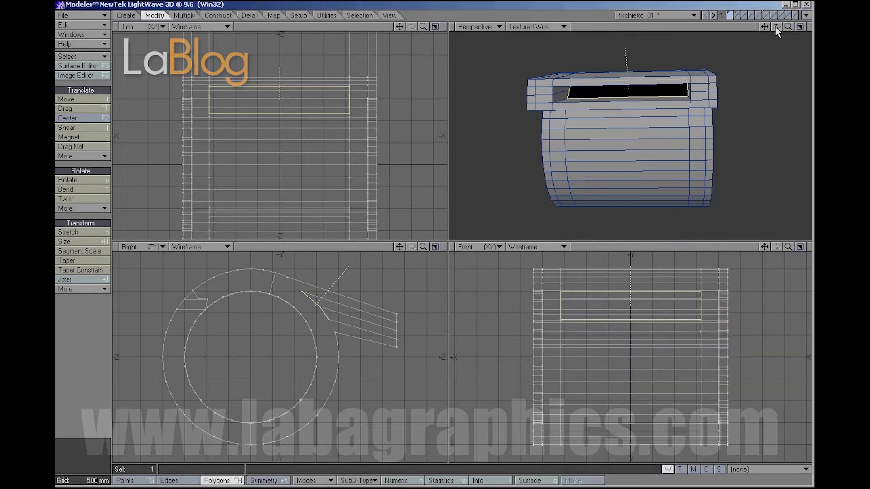
Assign the buco surface to the notch's inner back polygon and clear the selection.
{"action": "left_click_drag", "start_coordinate": [777, 27], "coordinate": [675, 36]}
{"action": "left_click", "coordinate": [108, 341]}
{"action": "left_click", "coordinate": [634, 117]}
{"action": "key", "text": "q"}
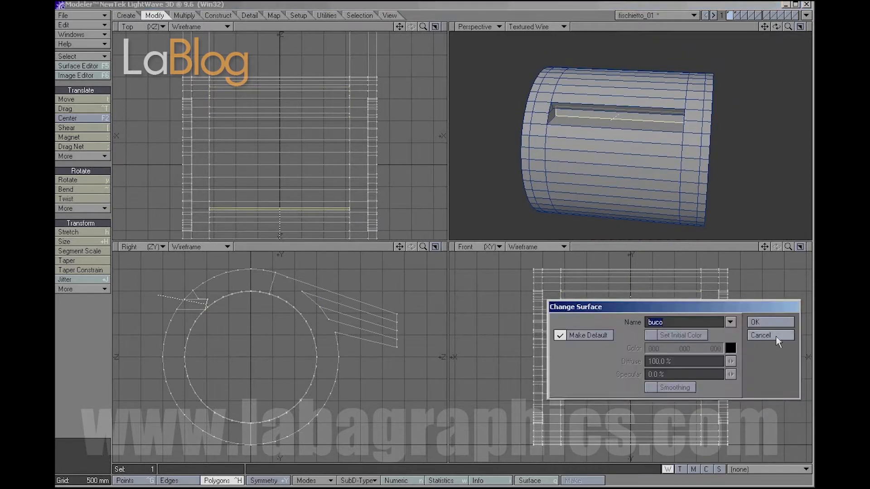
{"action": "left_click", "coordinate": [770, 322]}
{"action": "left_click", "coordinate": [73, 385]}
Select the whistle's connected body polygons and name their new surface fischietto.
{"action": "left_click_drag", "start_coordinate": [777, 28], "coordinate": [797, 56]}
{"action": "left_click", "coordinate": [688, 177]}
{"action": "key", "text": "apostrophe"}
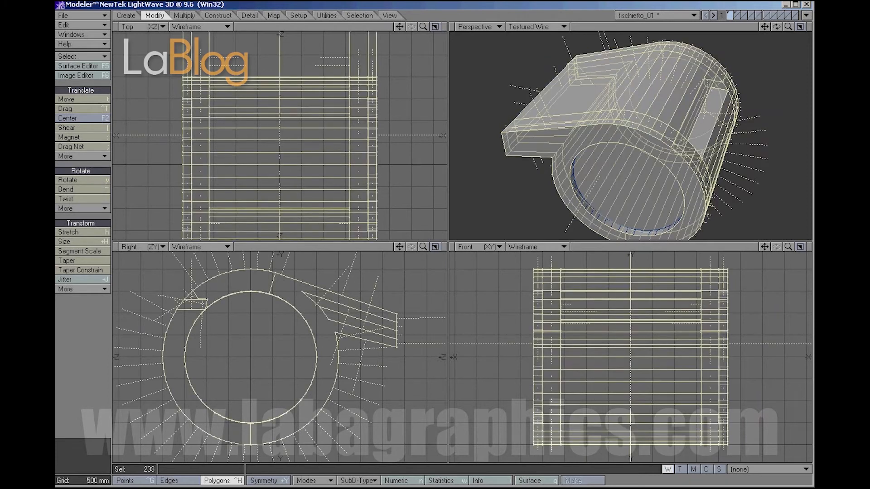
{"action": "key", "text": "q"}
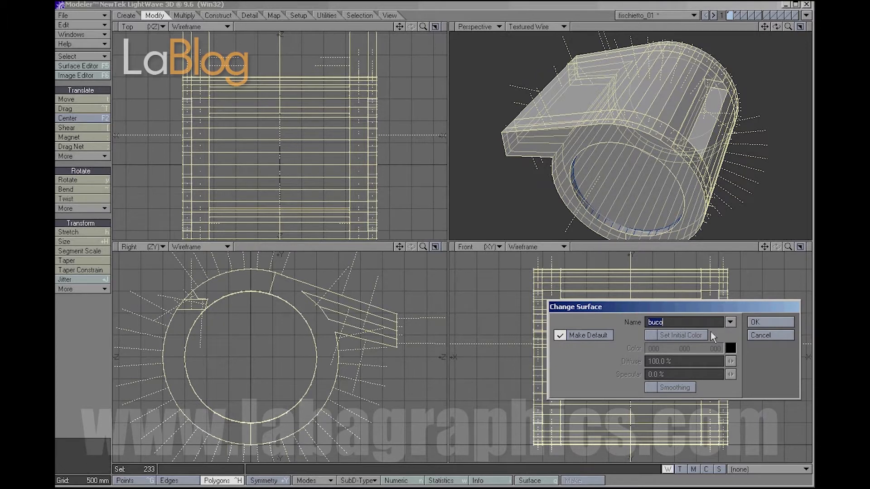
{"action": "type", "text": "fischiett"}
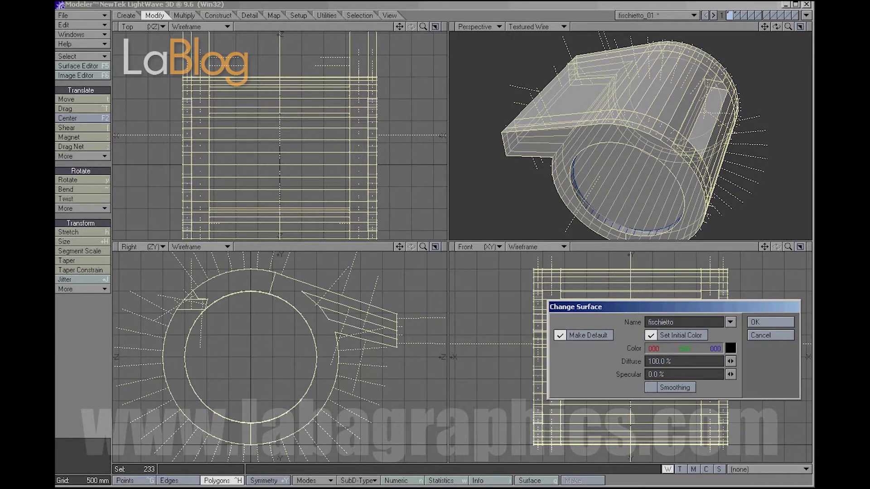
Choose a pale cyan initial color for fischietto, with red 224 and blue 251, and apply the surface.
{"action": "left_click", "coordinate": [730, 348]}
{"action": "left_click", "coordinate": [609, 412]}
{"action": "left_click_drag", "start_coordinate": [735, 420], "coordinate": [741, 410]}
{"action": "left_click", "coordinate": [821, 352]}
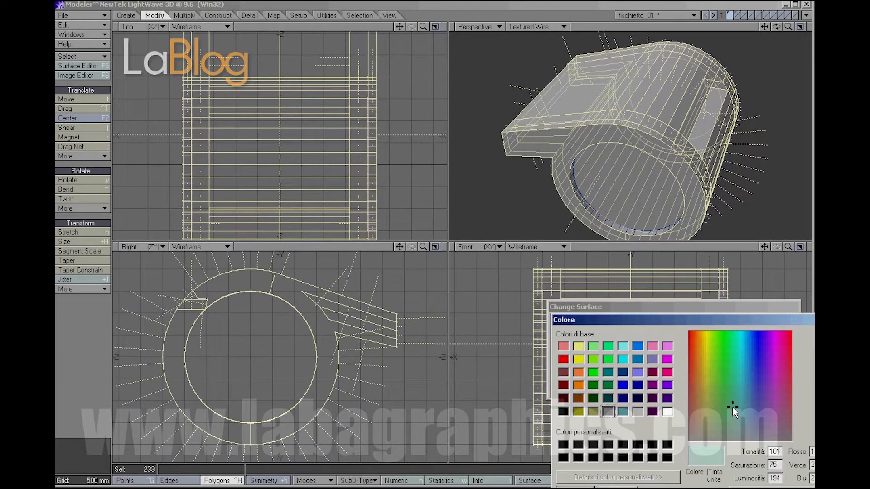
{"action": "left_click_drag", "start_coordinate": [821, 352], "coordinate": [821, 360]}
{"action": "left_click_drag", "start_coordinate": [730, 386], "coordinate": [738, 357]}
{"action": "left_click", "coordinate": [821, 337]}
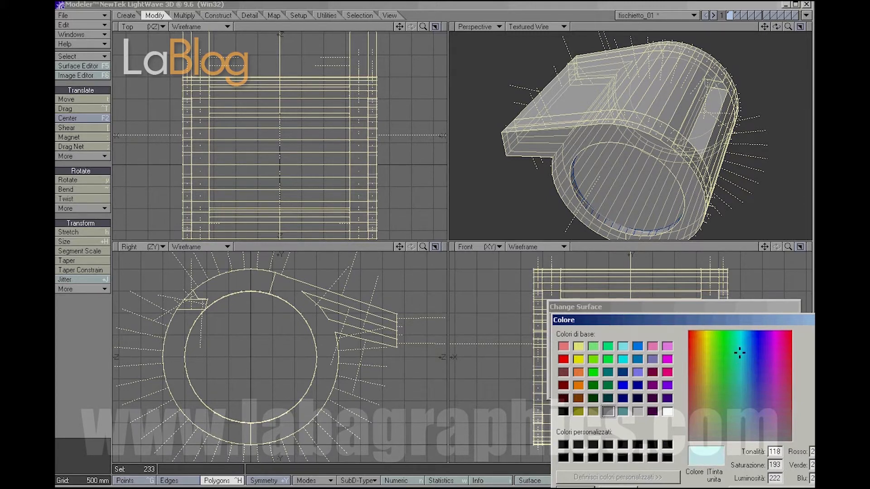
{"action": "left_click", "coordinate": [574, 487]}
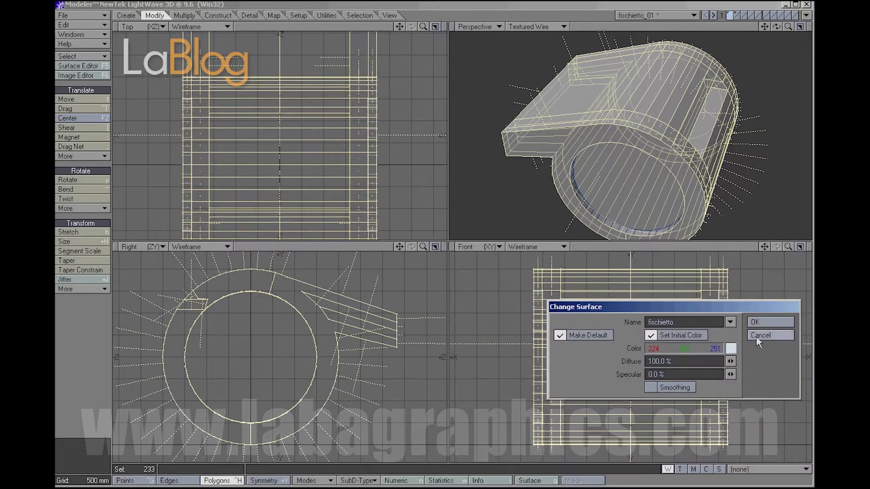
{"action": "left_click", "coordinate": [766, 322]}
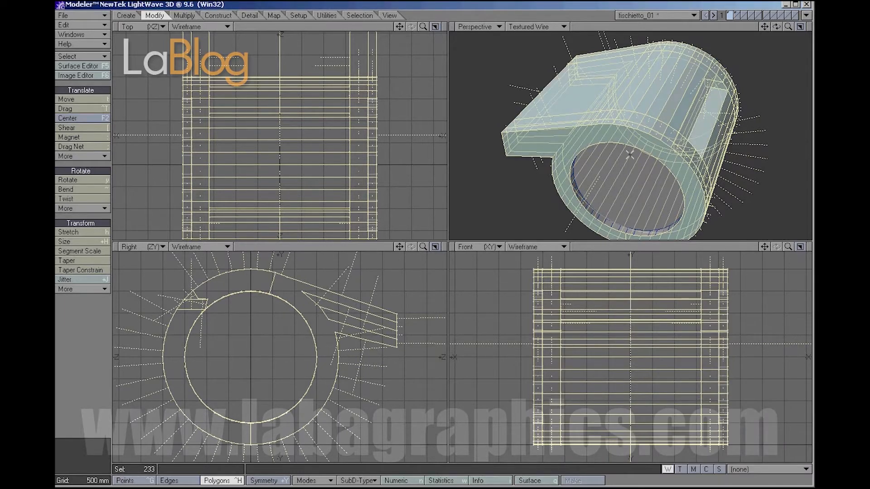
Extend the selection to all polygons, including both side recesses, and assign them the fischietto surface.
{"action": "left_click", "coordinate": [239, 393]}
{"action": "left_click_drag", "start_coordinate": [272, 409], "coordinate": [288, 421]}
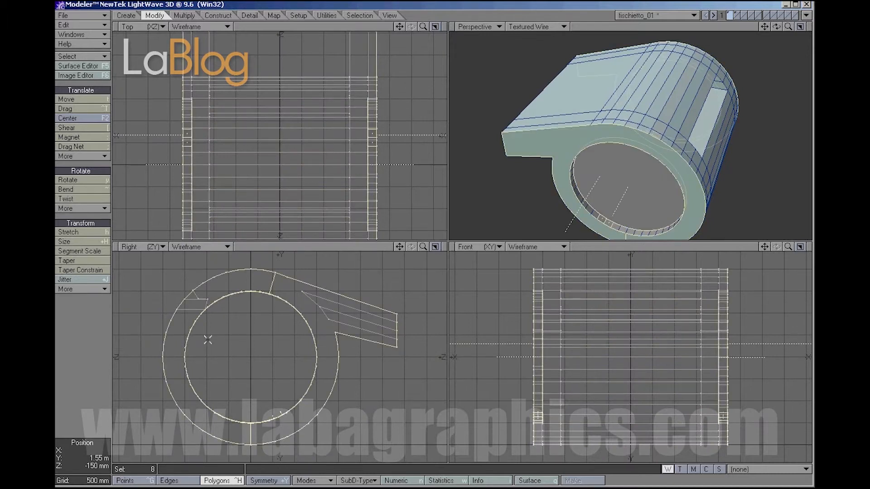
{"action": "mouse_move", "coordinate": [189, 270]}
{"action": "right_mouse_down"}
{"action": "mouse_move", "coordinate": [164, 485]}
{"action": "mouse_move", "coordinate": [216, 220]}
{"action": "right_mouse_up"}
{"action": "mouse_move", "coordinate": [183, 265]}
{"action": "right_mouse_down"}
{"action": "mouse_move", "coordinate": [459, 309]}
{"action": "mouse_move", "coordinate": [217, 240]}
{"action": "right_mouse_up"}
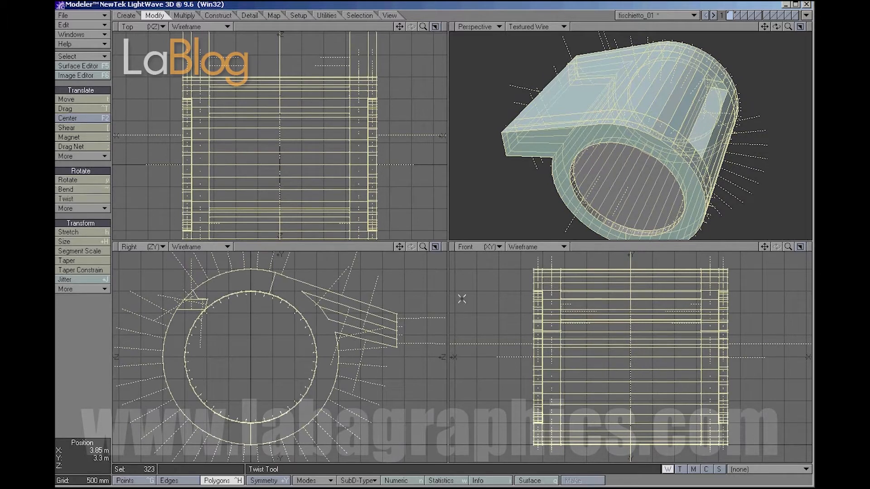
{"action": "key", "text": "q"}
{"action": "left_click", "coordinate": [748, 323]}
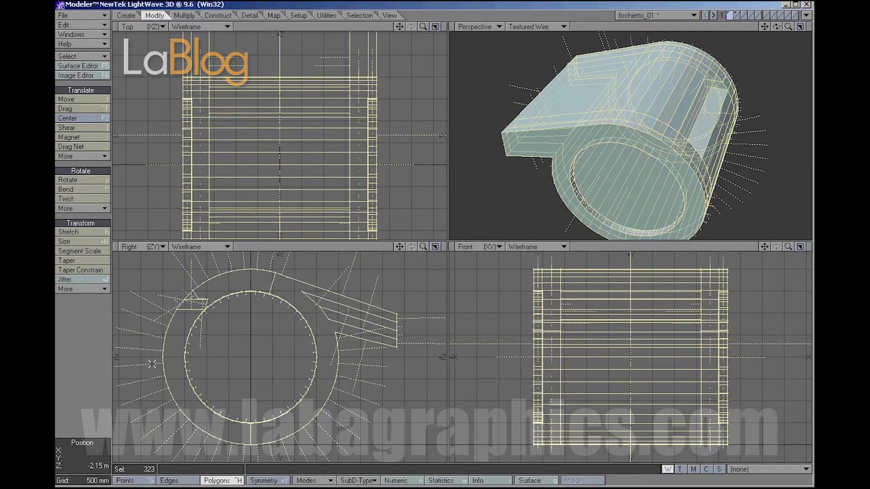
Select the inner polygons of the notch and the mouthpiece channel, assign them the existing buco surface, and clear the selection.
{"action": "left_click", "coordinate": [95, 356]}
{"action": "left_click_drag", "start_coordinate": [780, 27], "coordinate": [644, 107]}
{"action": "left_click", "coordinate": [644, 107]}
{"action": "left_click_drag", "start_coordinate": [776, 26], "coordinate": [688, 64]}
{"action": "left_click", "coordinate": [642, 90]}
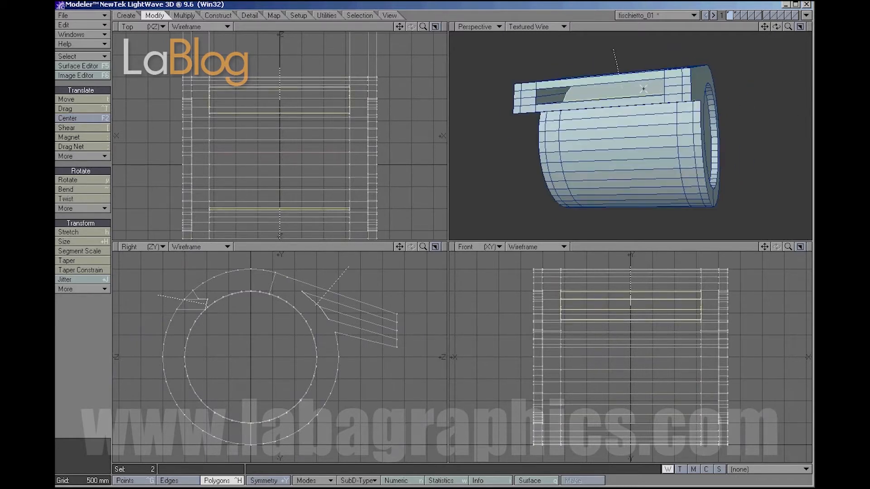
{"action": "key", "text": "q"}
{"action": "left_click", "coordinate": [731, 322]}
{"action": "left_click", "coordinate": [735, 340]}
{"action": "left_click", "coordinate": [774, 321]}
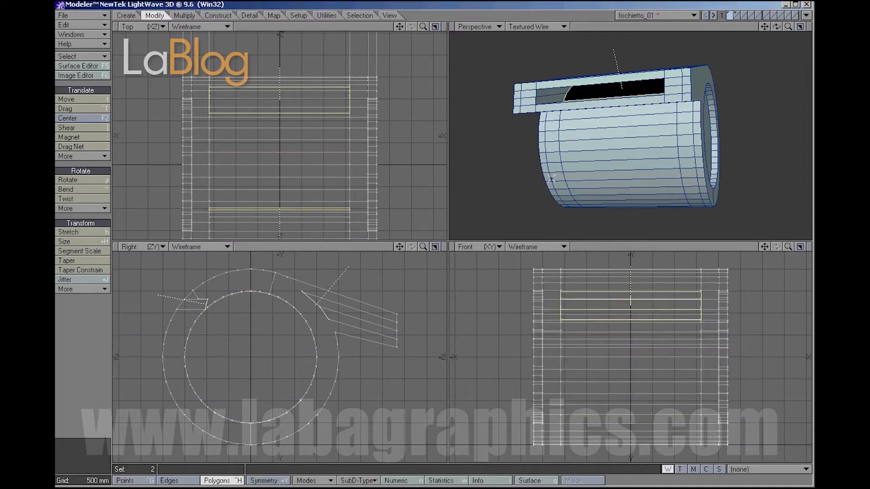
{"action": "left_click", "coordinate": [83, 323]}
Switch the perspective view's shading to Texture, without the wire overlay.
{"action": "mouse_move", "coordinate": [777, 27]}
{"action": "left_mouse_down"}
{"action": "mouse_move", "coordinate": [725, 28]}
{"action": "mouse_move", "coordinate": [808, 27]}
{"action": "mouse_move", "coordinate": [800, 45]}
{"action": "mouse_move", "coordinate": [780, 38]}
{"action": "mouse_move", "coordinate": [783, 31]}
{"action": "mouse_move", "coordinate": [809, 35]}
{"action": "mouse_move", "coordinate": [779, 28]}
{"action": "left_mouse_up"}
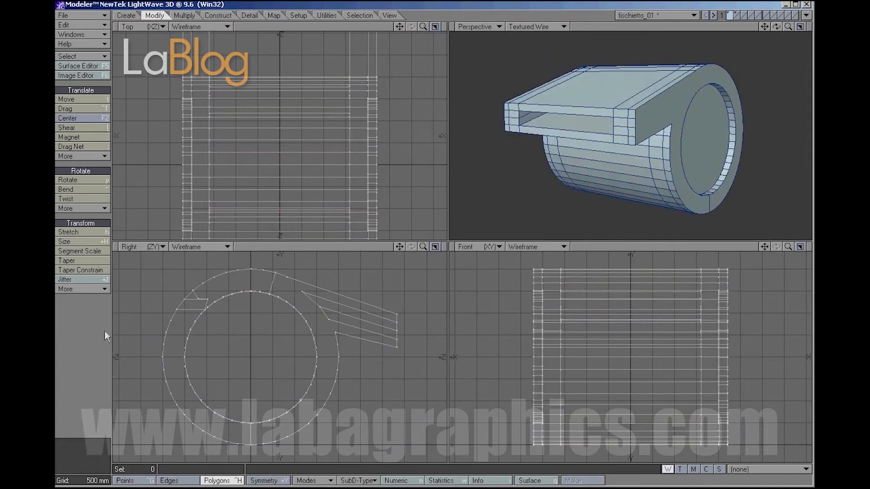
{"action": "left_click_drag", "start_coordinate": [788, 28], "coordinate": [810, 36]}
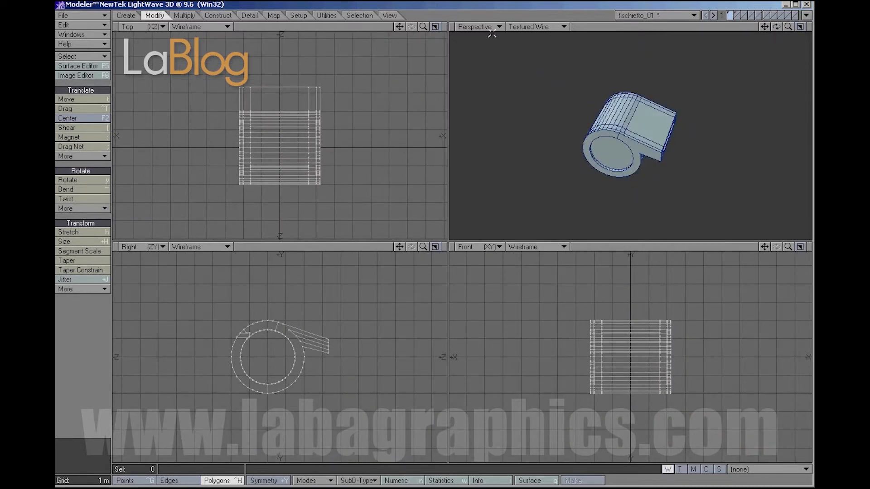
{"action": "left_click", "coordinate": [530, 26]}
{"action": "left_click", "coordinate": [530, 18]}
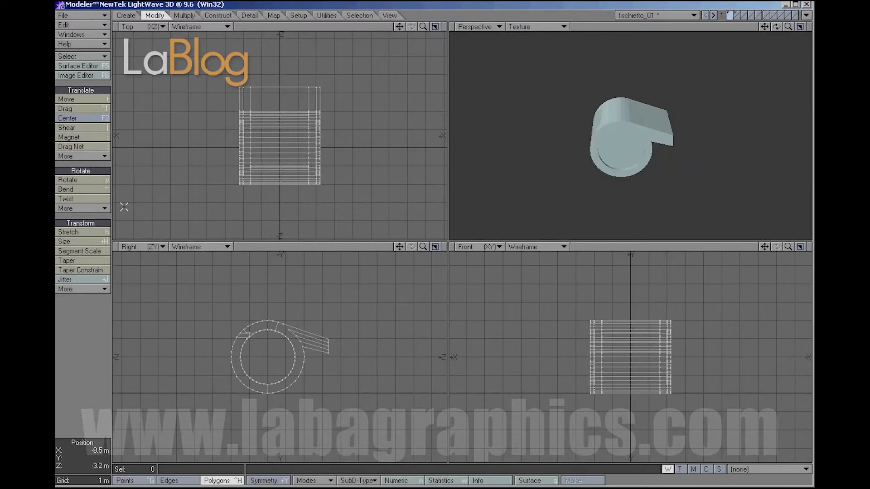
In the Surface Editor, enable smoothing on the fischietto surface and set the buco surface's diffuse to 0%.
{"action": "left_click", "coordinate": [91, 67]}
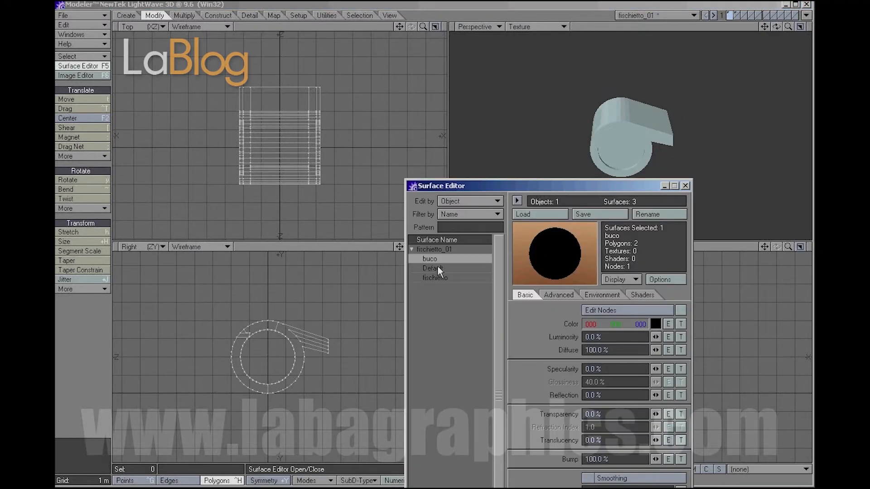
{"action": "left_click", "coordinate": [444, 278]}
{"action": "left_click", "coordinate": [614, 480]}
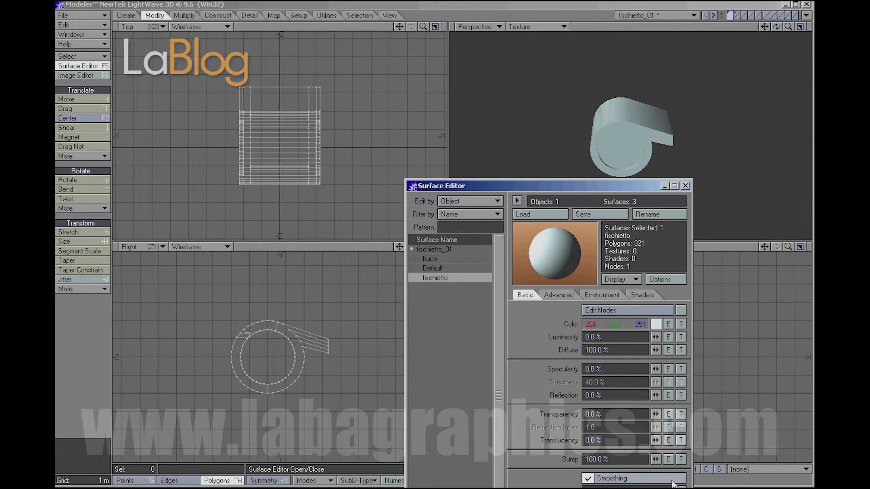
{"action": "mouse_move", "coordinate": [777, 26]}
{"action": "left_mouse_down"}
{"action": "mouse_move", "coordinate": [761, 27]}
{"action": "mouse_move", "coordinate": [793, 27]}
{"action": "mouse_move", "coordinate": [776, 27]}
{"action": "left_mouse_up"}
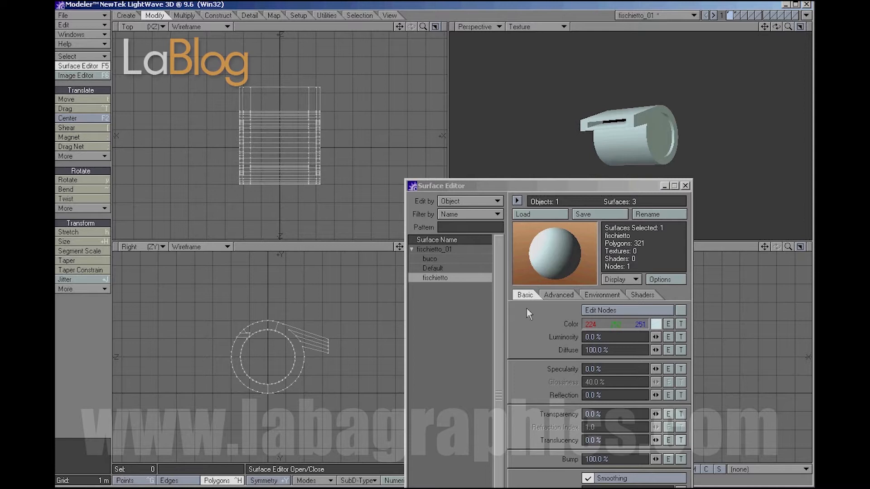
{"action": "left_click", "coordinate": [438, 259]}
{"action": "left_click_drag", "start_coordinate": [658, 355], "coordinate": [653, 356]}
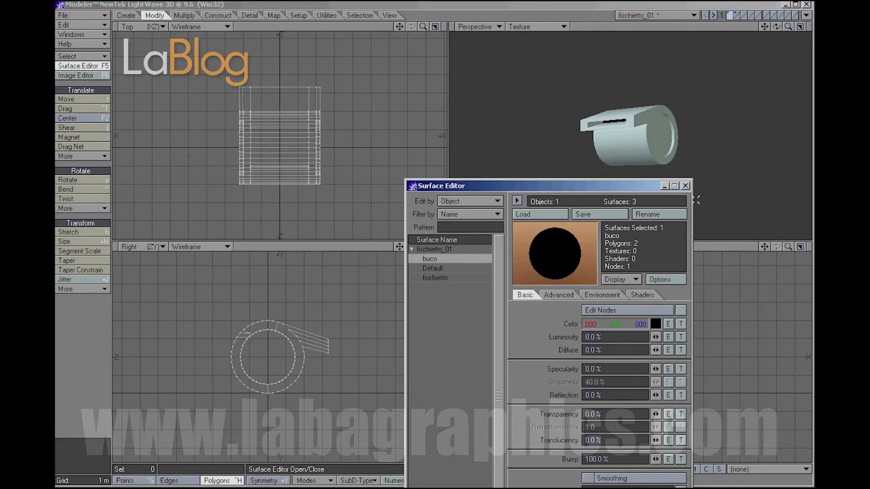
{"action": "left_click", "coordinate": [685, 186]}
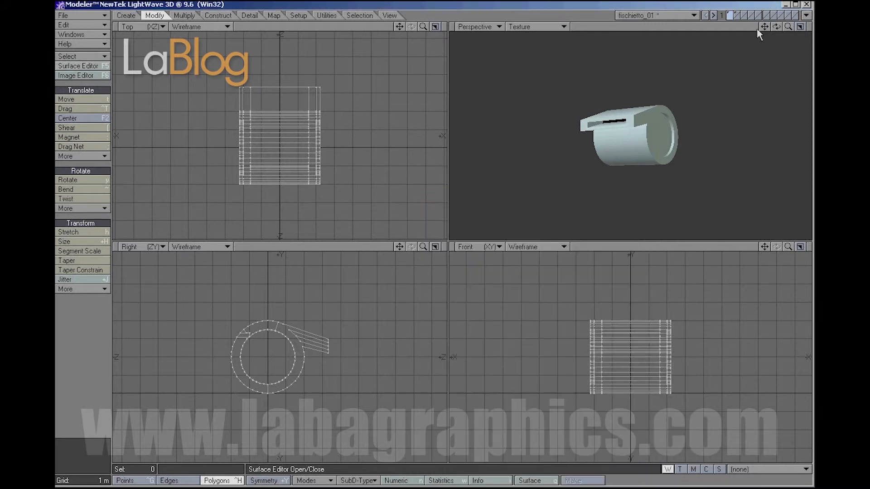
Turn smoothing off for the fischietto surface in the Surface Editor.
{"action": "left_click_drag", "start_coordinate": [776, 26], "coordinate": [736, 35]}
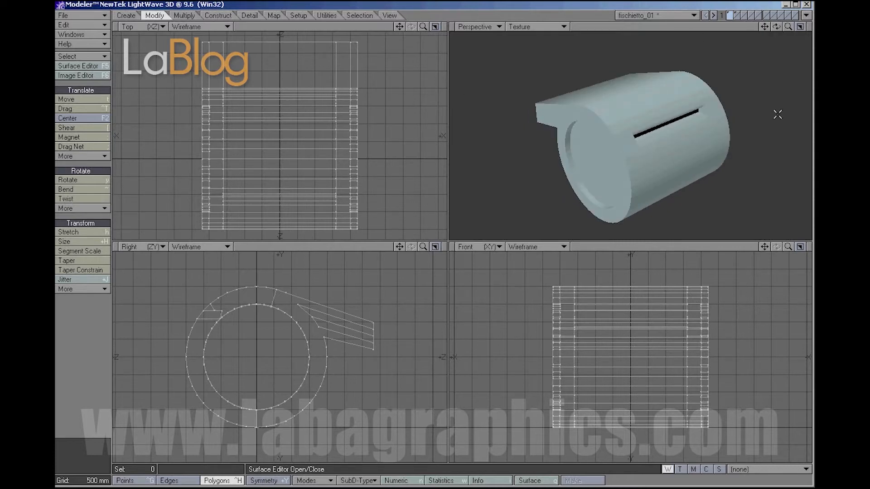
{"action": "left_click", "coordinate": [71, 66]}
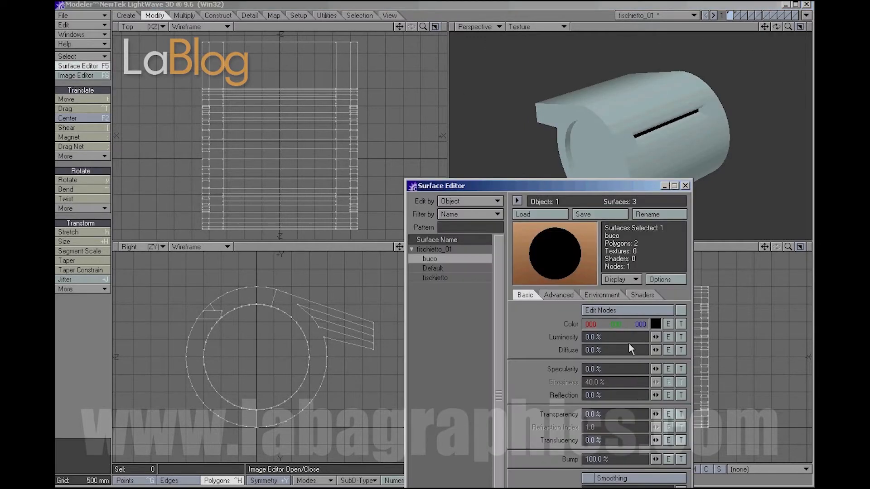
{"action": "left_click", "coordinate": [435, 278]}
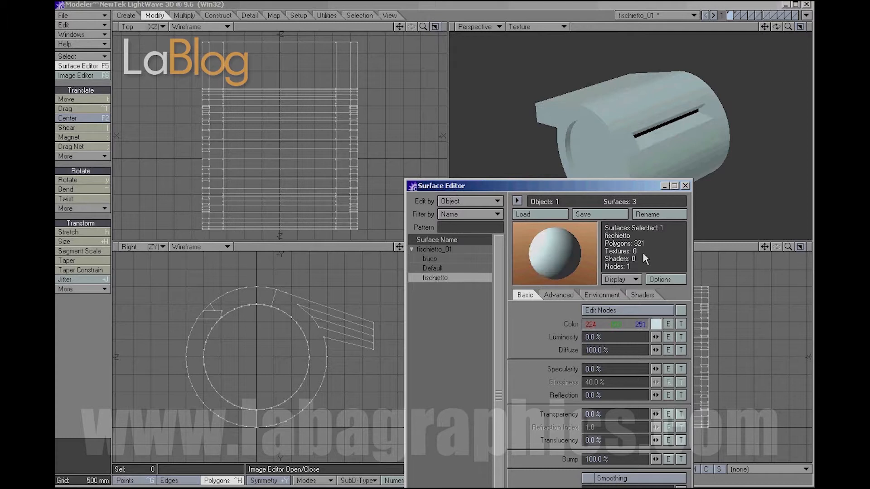
{"action": "left_click", "coordinate": [685, 186]}
With the whistle as background, draw a box in an empty layer, centered in X and overlapping the body's lower negative Z side.
{"action": "left_click_drag", "start_coordinate": [776, 26], "coordinate": [728, 24]}
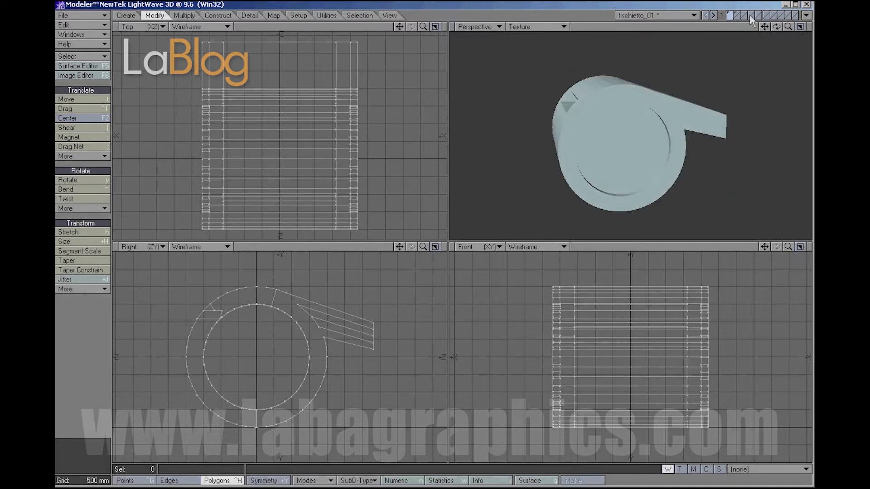
{"action": "left_click", "coordinate": [738, 14]}
{"action": "left_click", "coordinate": [126, 15]}
{"action": "left_click", "coordinate": [81, 100]}
{"action": "mouse_move", "coordinate": [178, 398]}
{"action": "left_mouse_down"}
{"action": "mouse_move", "coordinate": [217, 413]}
{"action": "mouse_move", "coordinate": [213, 418]}
{"action": "mouse_move", "coordinate": [186, 395]}
{"action": "left_mouse_up"}
{"action": "mouse_move", "coordinate": [280, 229]}
{"action": "left_mouse_down"}
{"action": "mouse_move", "coordinate": [270, 230]}
{"action": "mouse_move", "coordinate": [291, 232]}
{"action": "left_mouse_up"}
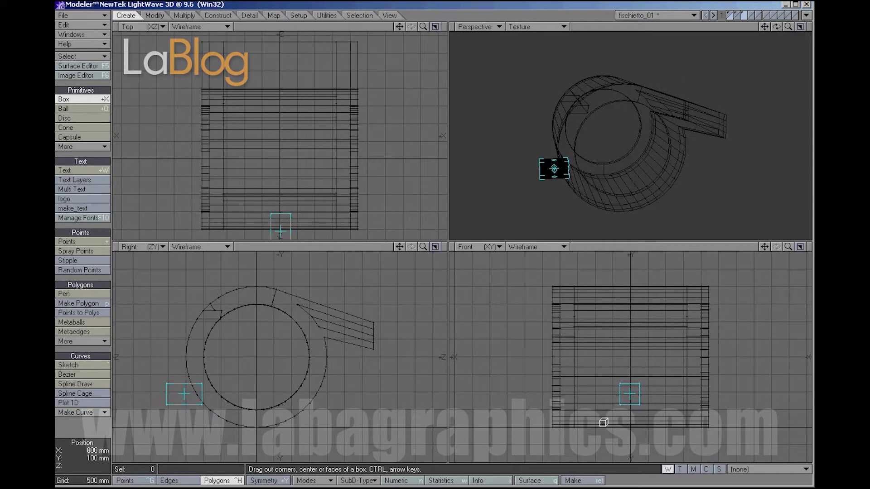
{"action": "left_click_drag", "start_coordinate": [632, 408], "coordinate": [632, 422]}
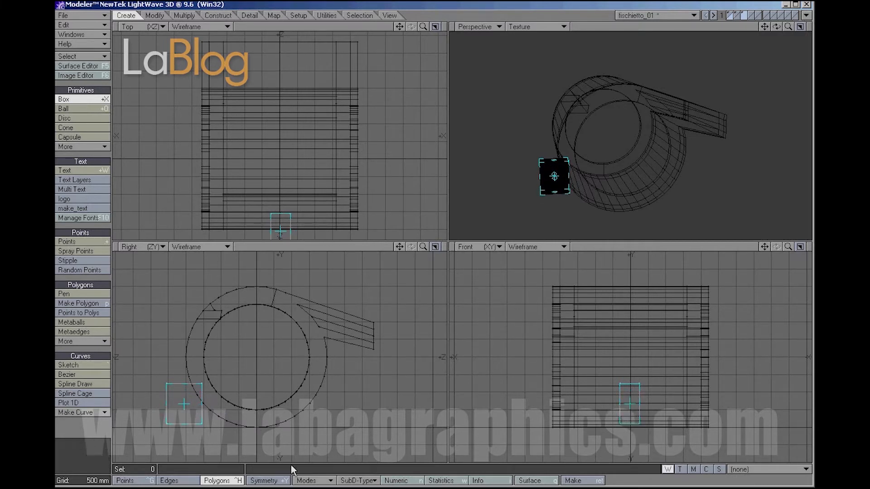
Divide the box into four segments in Z and three each in X and Y, and finish it.
{"action": "key", "text": "Right"}
{"action": "key", "text": "Right"}
{"action": "key", "text": "Right"}
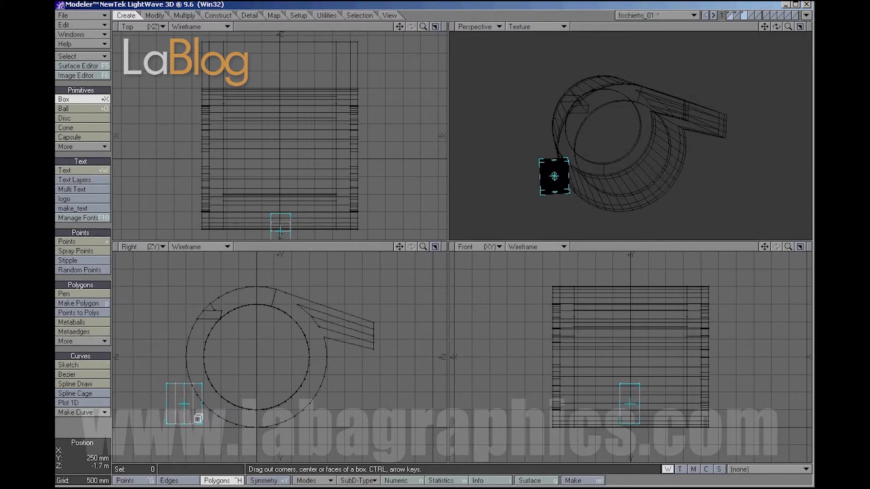
{"action": "key", "text": "Up"}
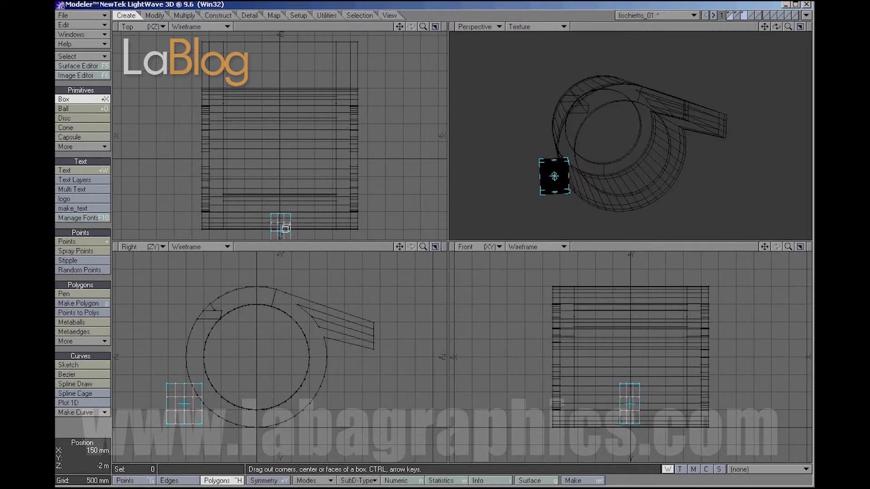
{"action": "key", "text": "space"}
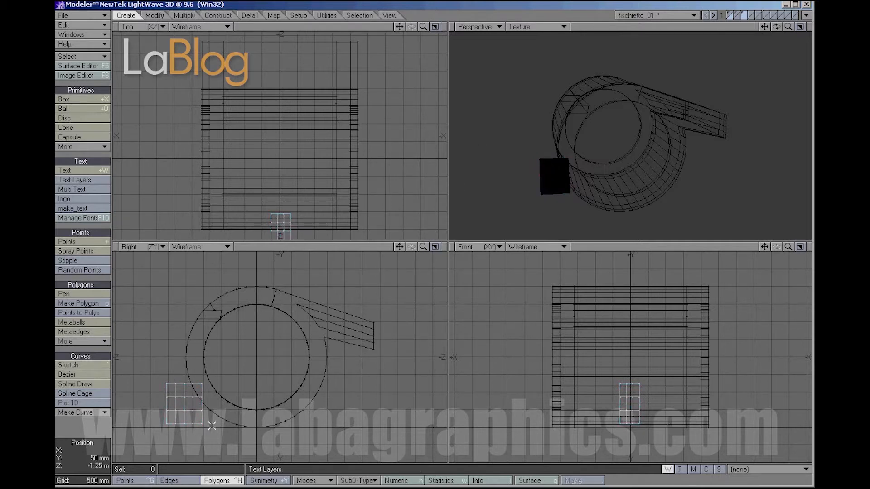
Select all of the box's polygons and assign them the whistle body's existing surface.
{"action": "left_click_drag", "start_coordinate": [192, 434], "coordinate": [199, 417]}
{"action": "key", "text": "bracketright"}
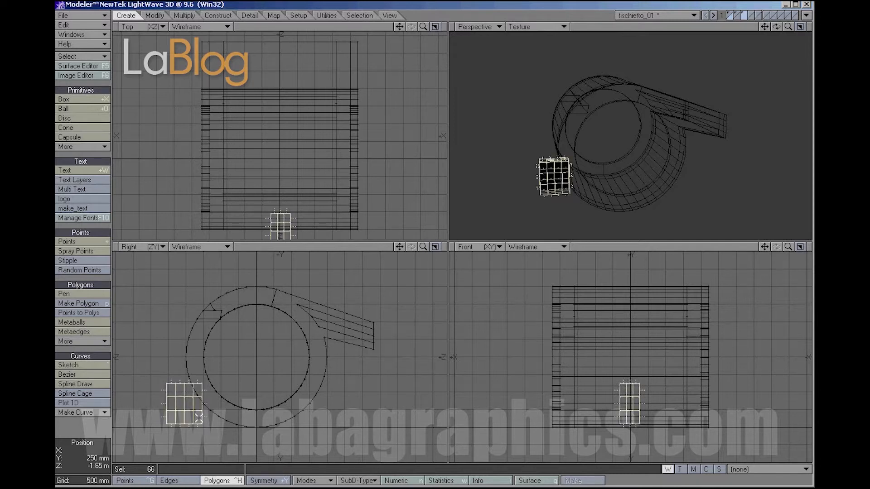
{"action": "key", "text": "q"}
{"action": "left_click", "coordinate": [733, 321]}
{"action": "left_click", "coordinate": [738, 347]}
{"action": "left_click", "coordinate": [769, 323]}
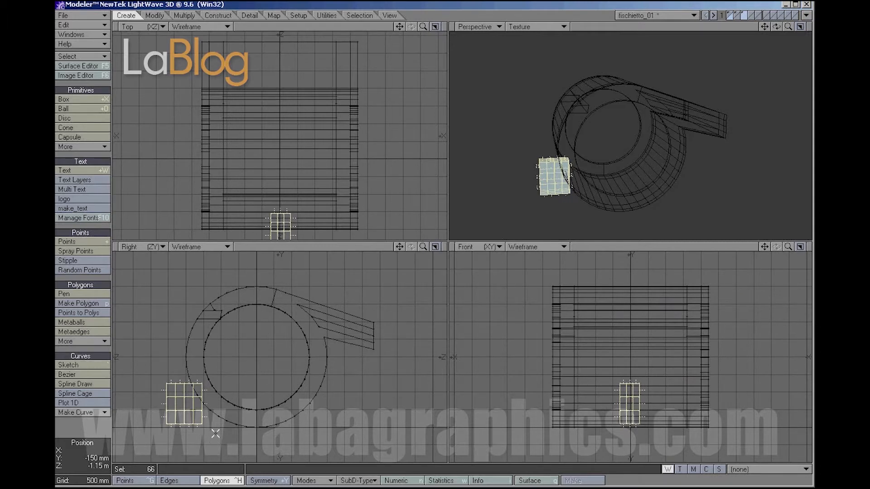
Rotate the box around its centre in the Right view so its inner end squarely faces the round whistle body.
{"action": "key", "text": "y"}
{"action": "mouse_move", "coordinate": [184, 403]}
{"action": "left_mouse_down"}
{"action": "mouse_move", "coordinate": [158, 404]}
{"action": "mouse_move", "coordinate": [186, 401]}
{"action": "left_mouse_up"}
{"action": "key", "text": "t"}
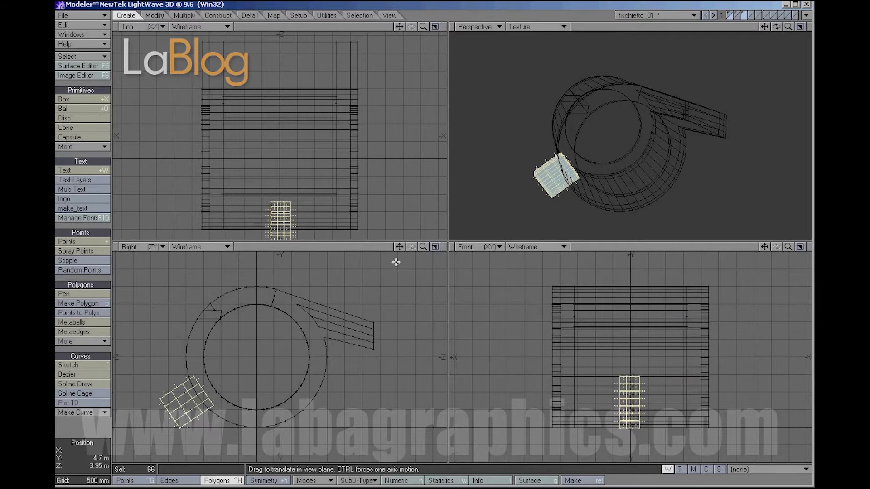
Drag the outer corner and edge points of the block in the Right view to round its end facing away from the whistle.
{"action": "left_click", "coordinate": [435, 247]}
{"action": "scroll", "coordinate": [436, 248], "scroll_direction": "up", "scroll_amount": 3}
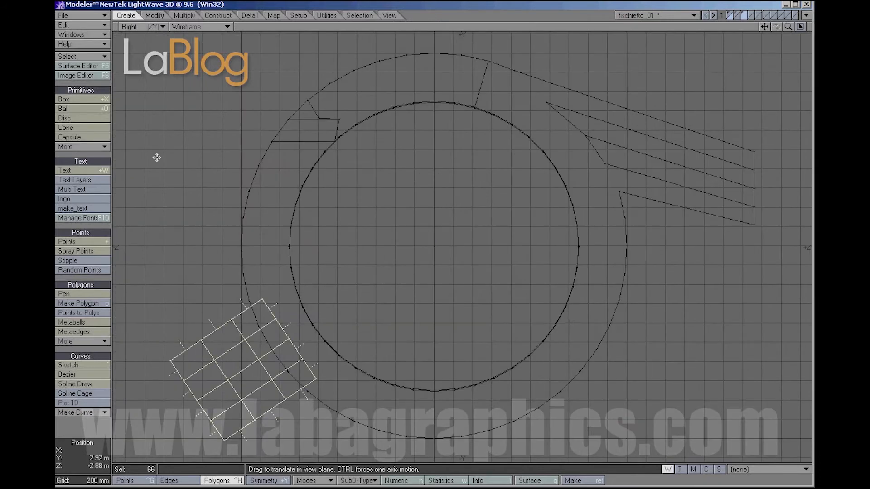
{"action": "left_click", "coordinate": [154, 15]}
{"action": "left_click", "coordinate": [65, 108]}
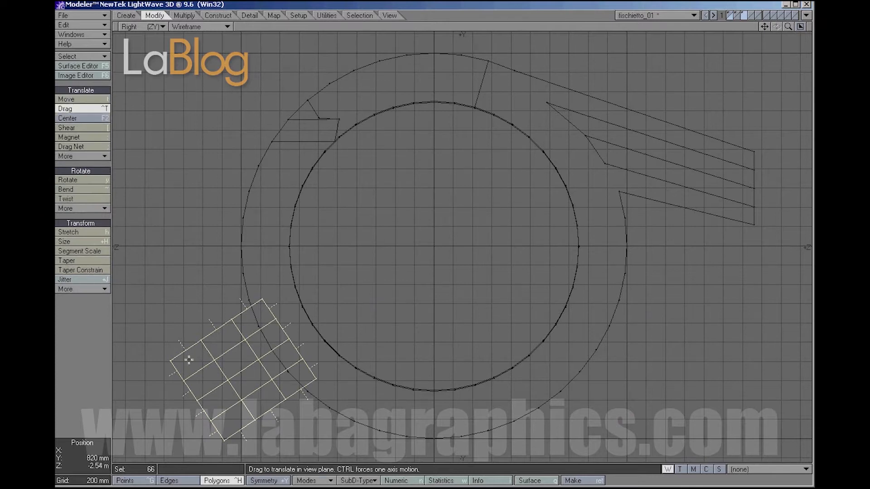
{"action": "mouse_move", "coordinate": [172, 361]}
{"action": "left_mouse_down"}
{"action": "mouse_move", "coordinate": [179, 360]}
{"action": "mouse_move", "coordinate": [172, 362]}
{"action": "left_mouse_up"}
{"action": "left_click_drag", "start_coordinate": [223, 439], "coordinate": [236, 427]}
{"action": "left_click_drag", "start_coordinate": [194, 402], "coordinate": [188, 411]}
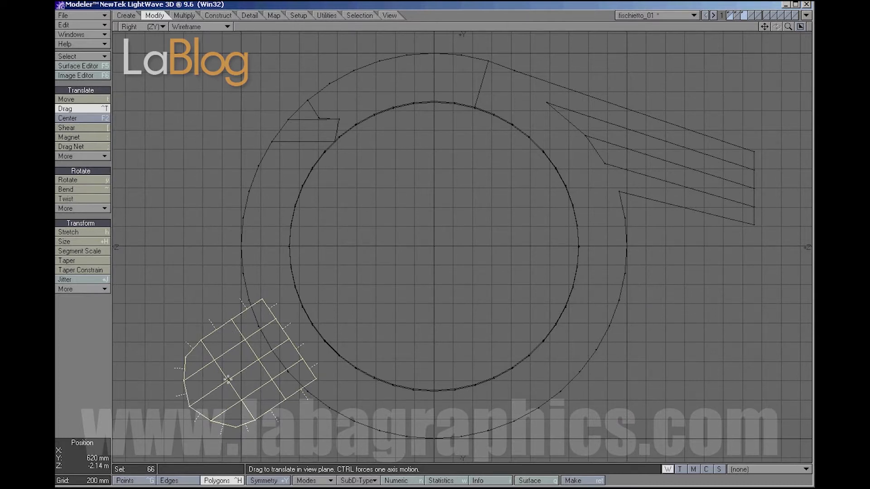
Shift the block's interior grid points in the Right view outward to follow its rounded end.
{"action": "left_click_drag", "start_coordinate": [227, 381], "coordinate": [203, 364]}
{"action": "left_click_drag", "start_coordinate": [242, 400], "coordinate": [232, 407]}
{"action": "left_click_drag", "start_coordinate": [243, 344], "coordinate": [264, 387]}
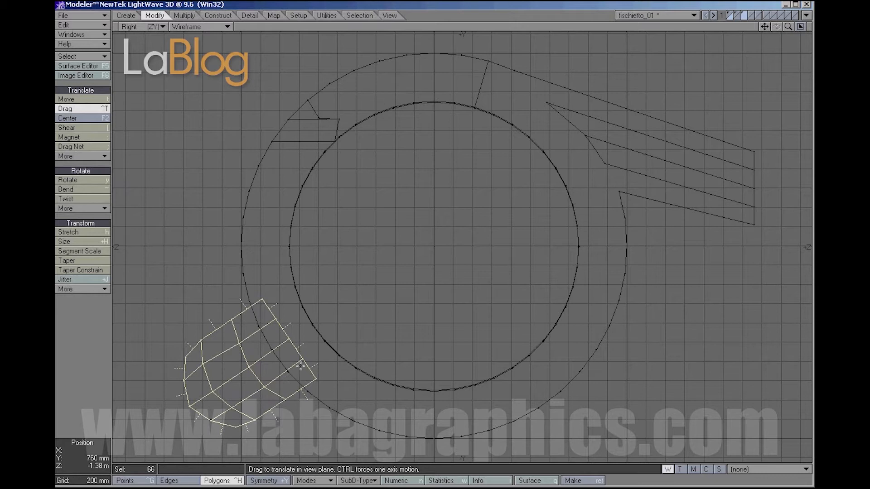
Show the whistle and block layers together and examine how the rounded block sits against the body in perspective.
{"action": "left_click", "coordinate": [800, 26]}
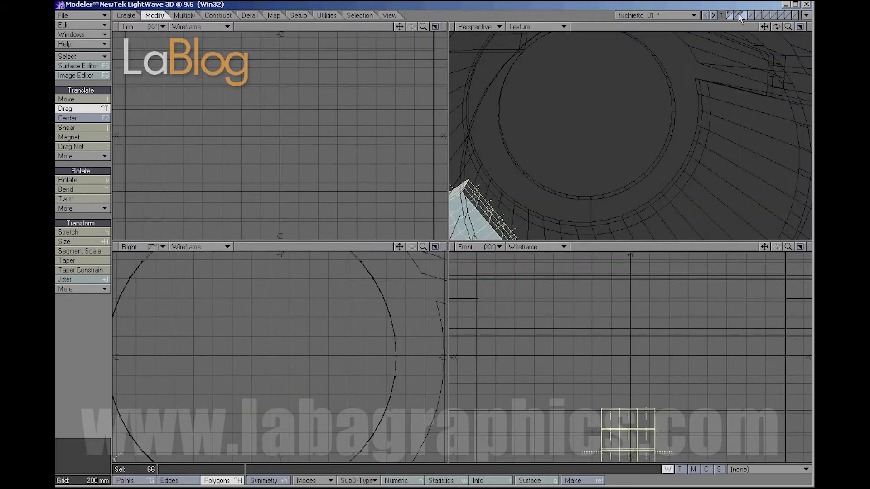
{"action": "key", "text": "1"}
{"action": "key", "text": "a"}
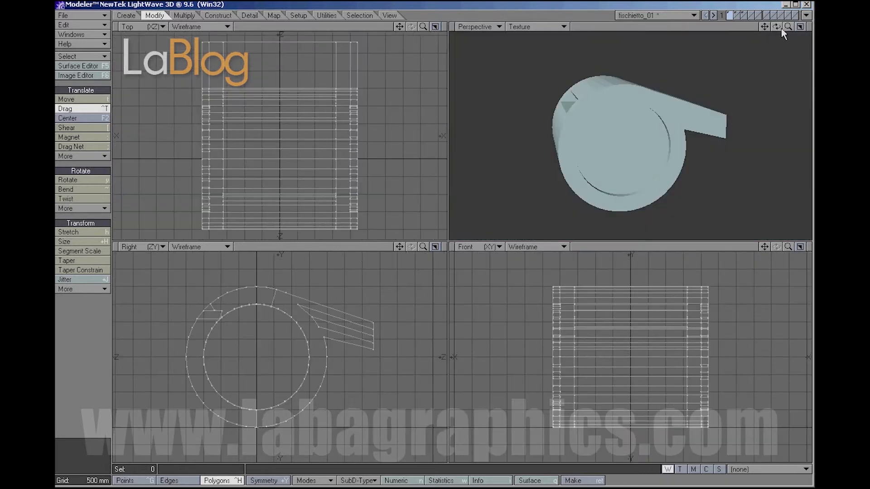
{"action": "left_click", "coordinate": [744, 13], "text": "shift"}
{"action": "left_click_drag", "start_coordinate": [777, 26], "coordinate": [760, 34]}
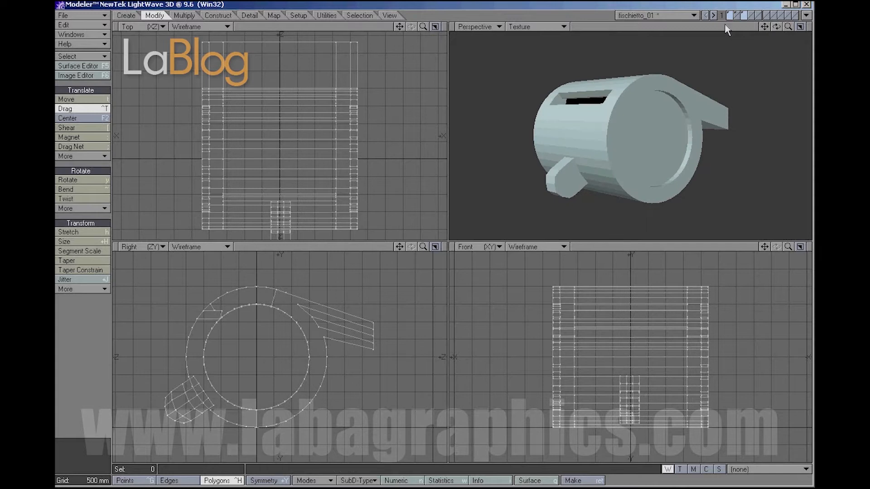
{"action": "left_click", "coordinate": [745, 15]}
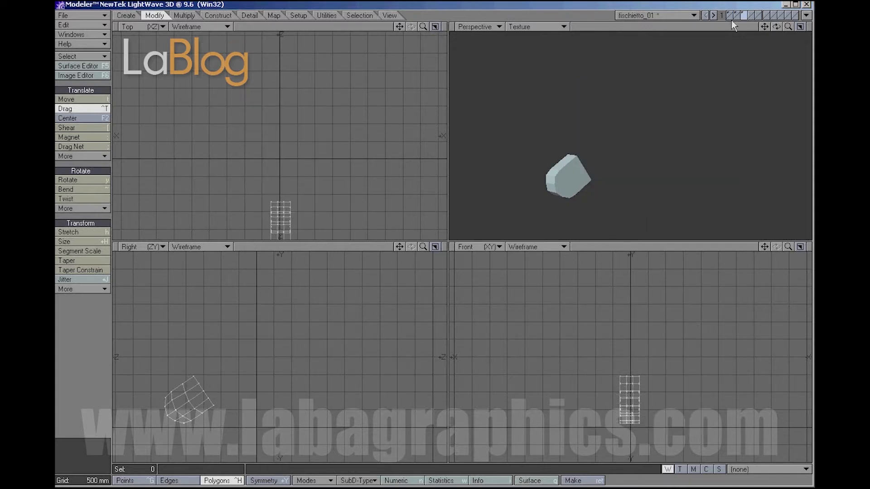
{"action": "left_click", "coordinate": [732, 18]}
{"action": "left_click", "coordinate": [733, 18]}
{"action": "left_click", "coordinate": [733, 18]}
In an empty layer with the whistle and block as background, draw a disc over the block's centre in the Right view.
{"action": "left_click", "coordinate": [752, 12]}
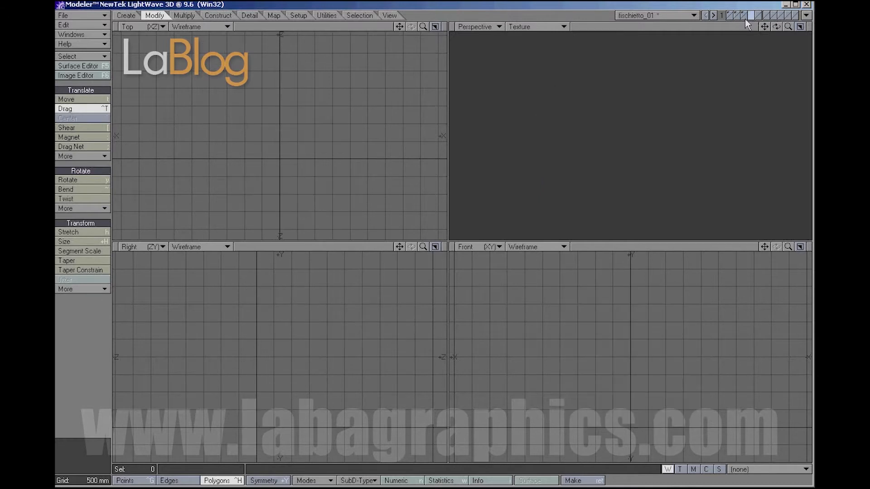
{"action": "left_click", "coordinate": [744, 18]}
{"action": "left_click", "coordinate": [731, 18], "text": "shift"}
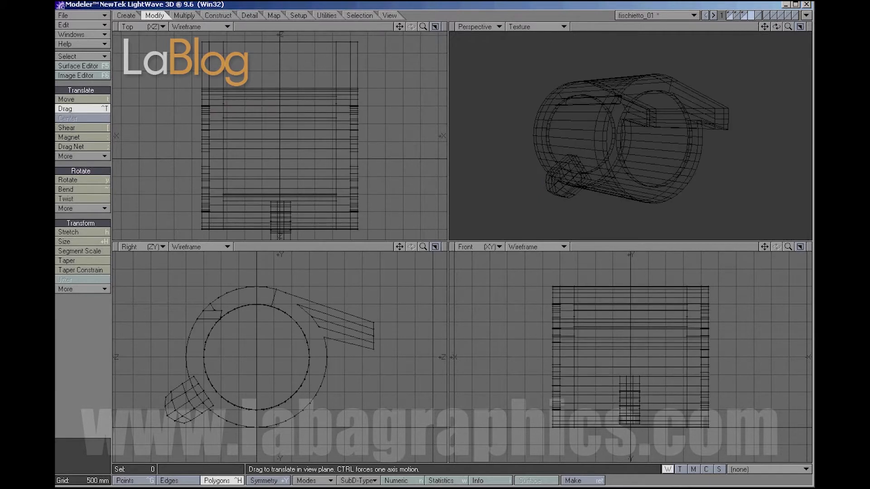
{"action": "left_click", "coordinate": [126, 15]}
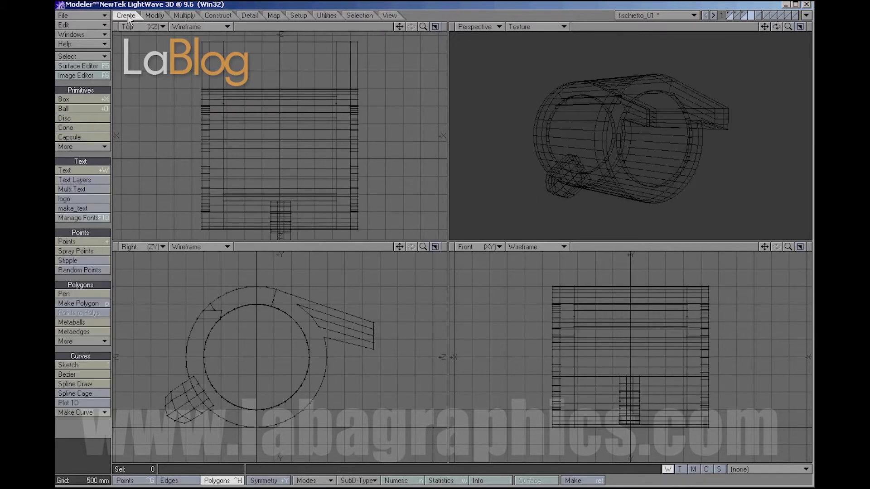
{"action": "left_click", "coordinate": [68, 118]}
{"action": "mouse_move", "coordinate": [172, 392]}
{"action": "left_mouse_down"}
{"action": "mouse_move", "coordinate": [191, 415]}
{"action": "mouse_move", "coordinate": [182, 406]}
{"action": "mouse_move", "coordinate": [187, 394]}
{"action": "mouse_move", "coordinate": [184, 403]}
{"action": "left_mouse_up"}
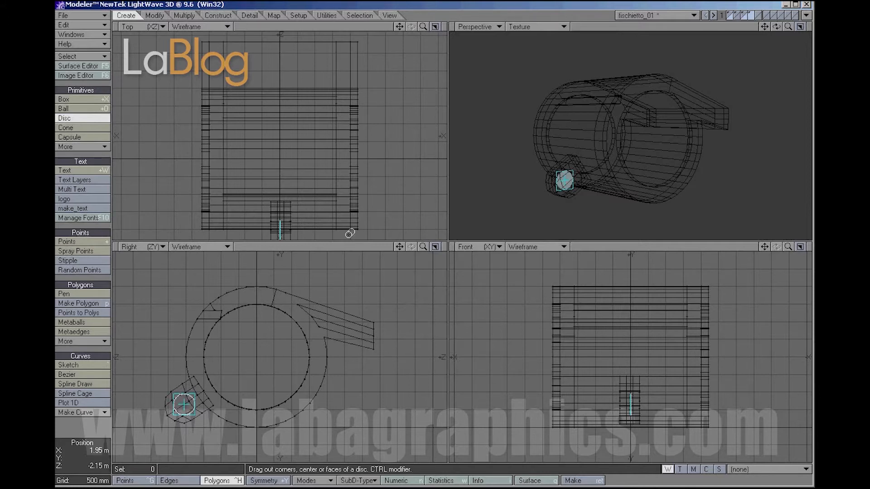
Extend the disc along X into a cylinder passing through the block, centre it at X 0 m, Y 650 mm, Z -2.1 m, and finish it.
{"action": "left_click", "coordinate": [337, 230]}
{"action": "left_click", "coordinate": [235, 228]}
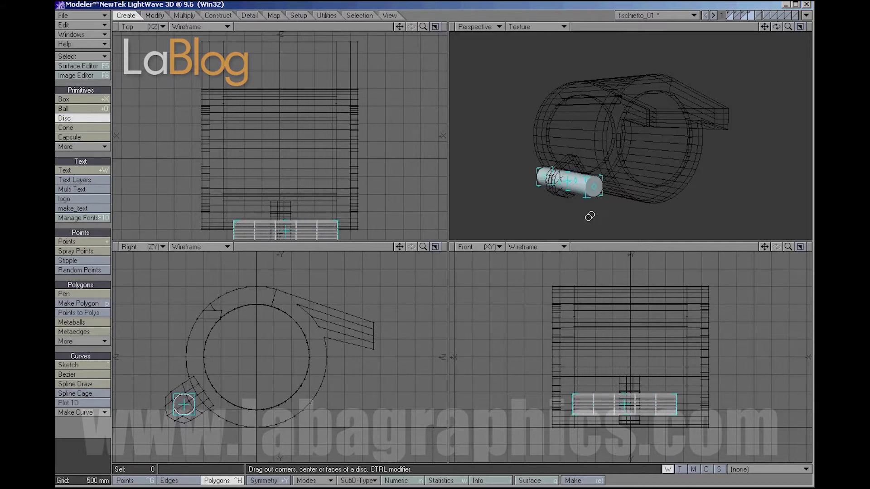
{"action": "left_click_drag", "start_coordinate": [294, 231], "coordinate": [280, 233]}
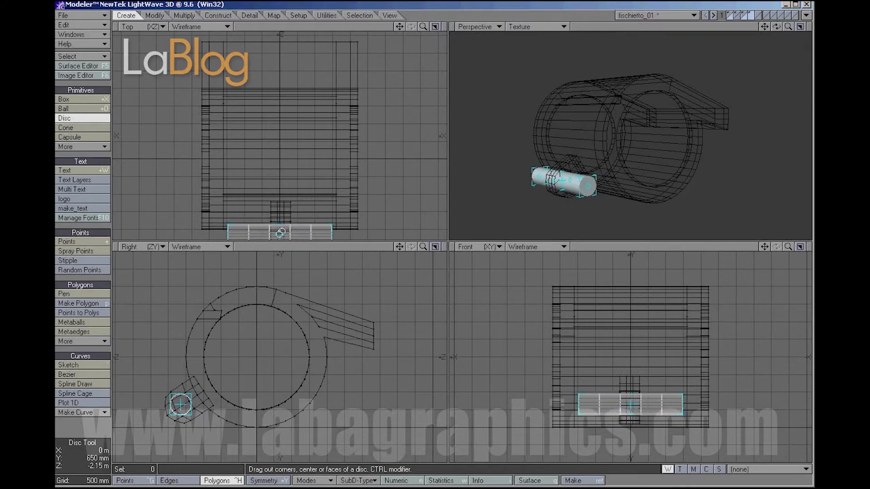
{"action": "left_click_drag", "start_coordinate": [182, 406], "coordinate": [183, 403]}
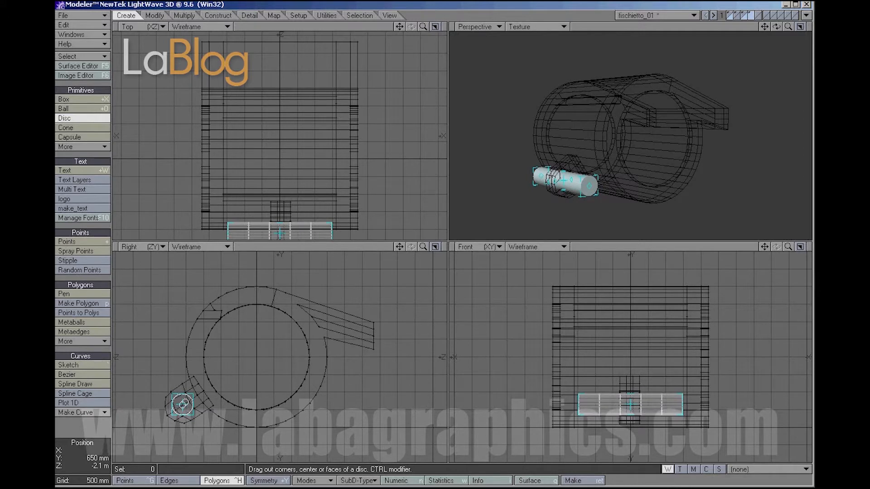
{"action": "key", "text": "space"}
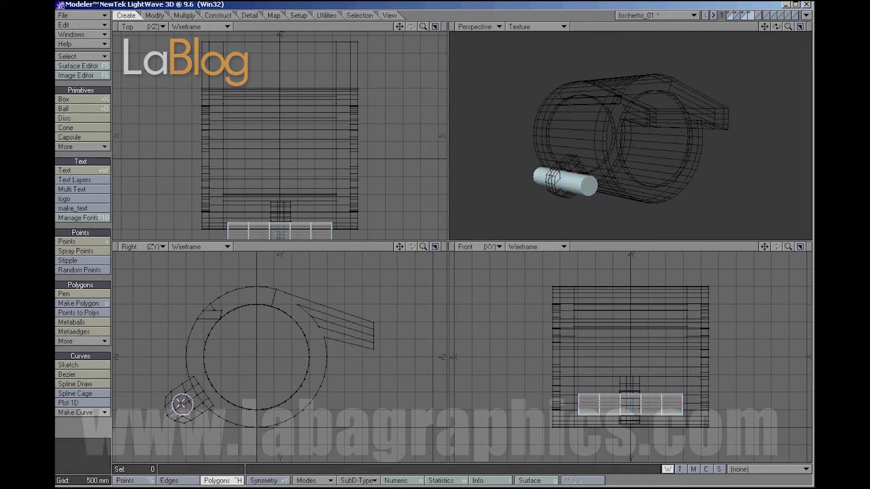
With the cylinder as background, drag the block's six interior points in the Right view onto the cylinder's circular outline.
{"action": "left_click", "coordinate": [744, 14]}
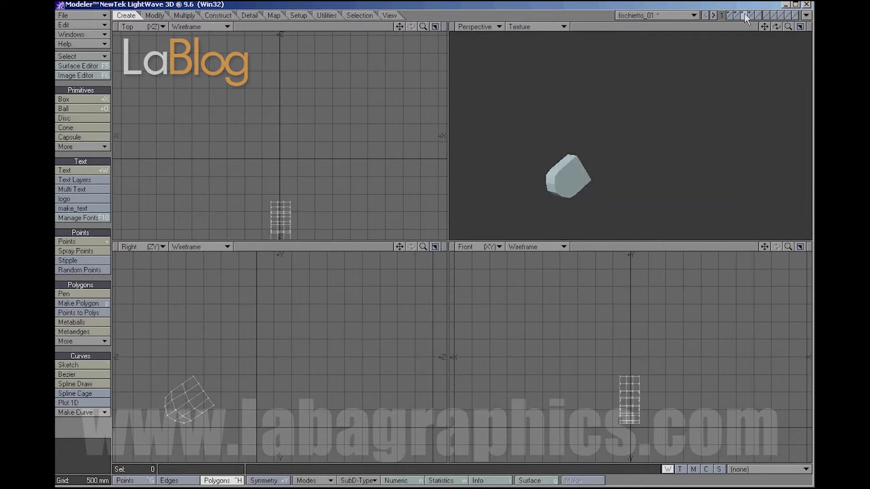
{"action": "left_click", "coordinate": [749, 17]}
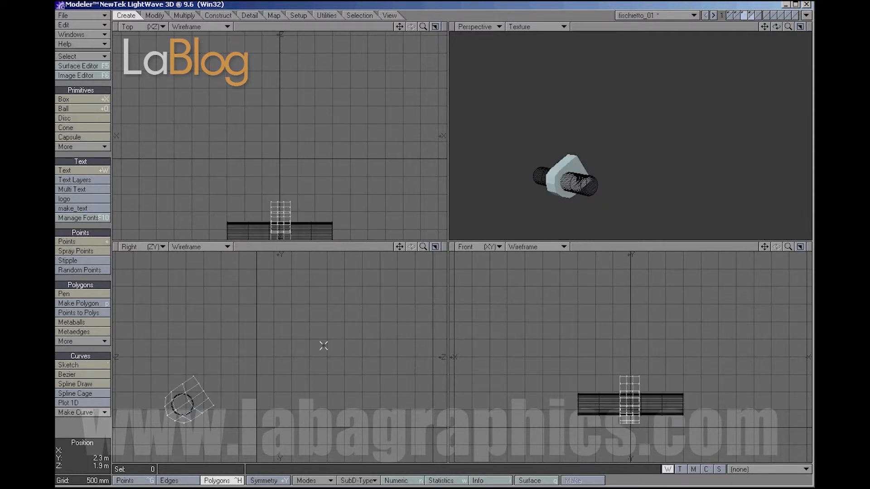
{"action": "left_click", "coordinate": [438, 246]}
{"action": "key", "text": "a"}
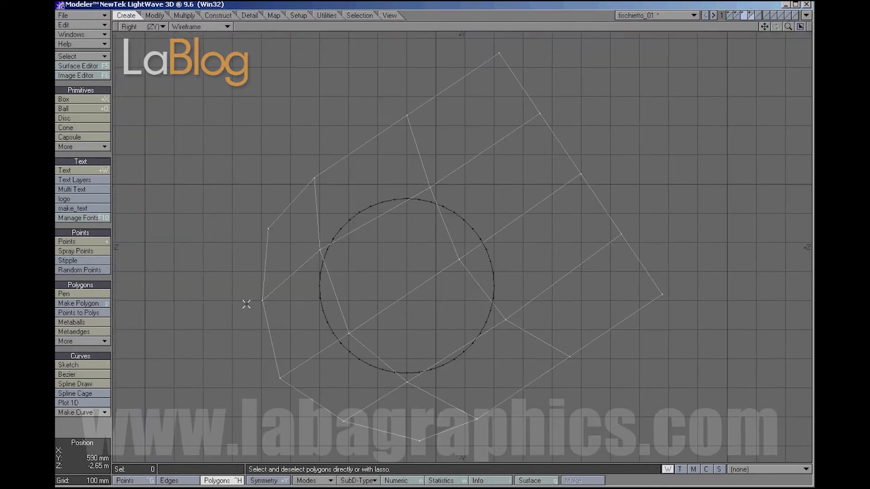
{"action": "left_click", "coordinate": [155, 15]}
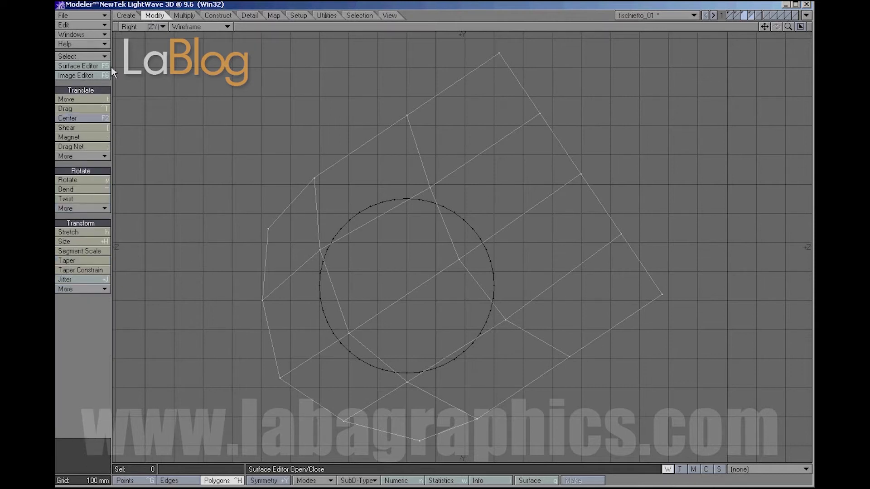
{"action": "left_click", "coordinate": [65, 109]}
{"action": "left_click_drag", "start_coordinate": [321, 250], "coordinate": [327, 251]}
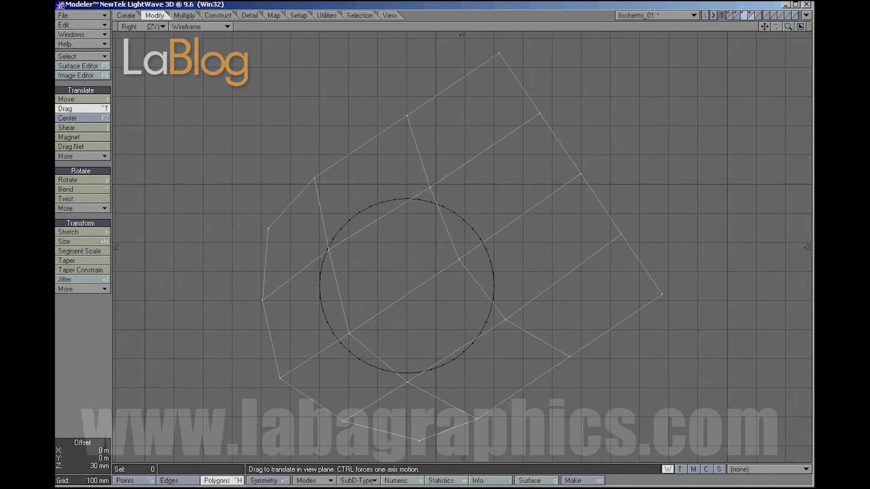
{"action": "left_click_drag", "start_coordinate": [349, 333], "coordinate": [334, 334]}
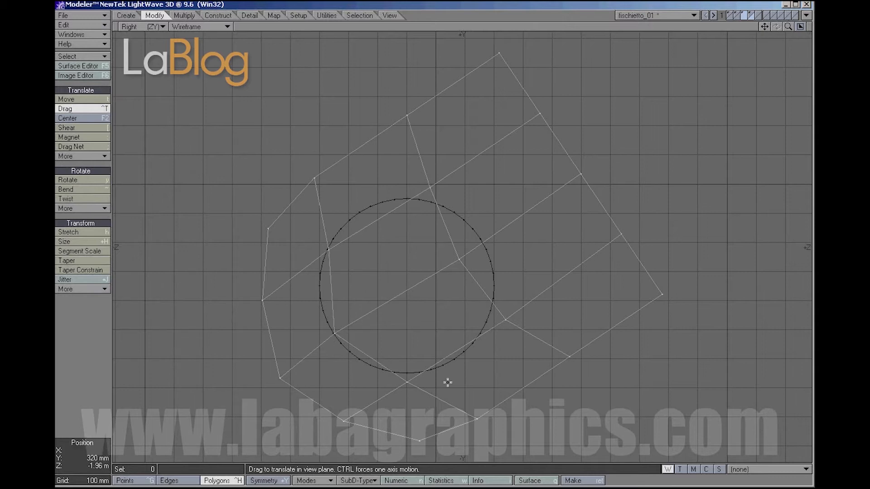
{"action": "left_click_drag", "start_coordinate": [413, 382], "coordinate": [425, 373]}
{"action": "left_click_drag", "start_coordinate": [503, 321], "coordinate": [490, 312]}
{"action": "left_click_drag", "start_coordinate": [457, 261], "coordinate": [429, 230]}
{"action": "left_click_drag", "start_coordinate": [431, 186], "coordinate": [418, 199]}
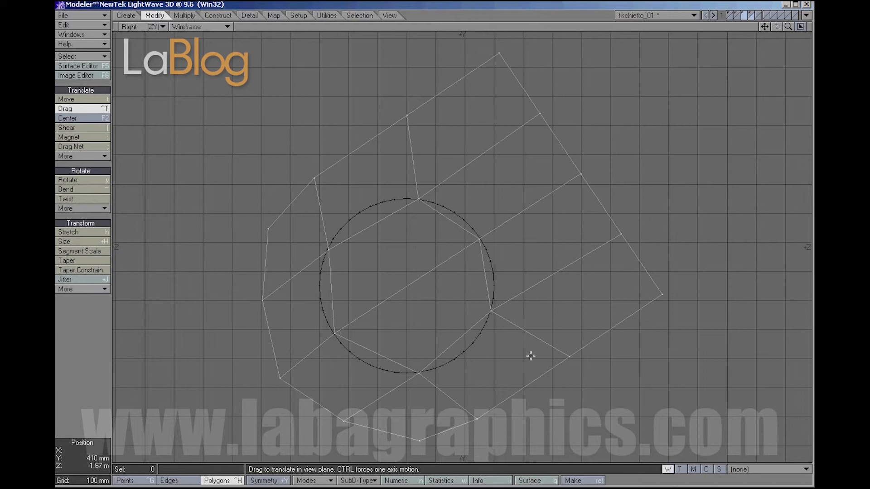
Subtract the background cylinder from the block with a Boolean operation to cut a round hole through it.
{"action": "left_click", "coordinate": [749, 14]}
{"action": "left_click", "coordinate": [745, 18]}
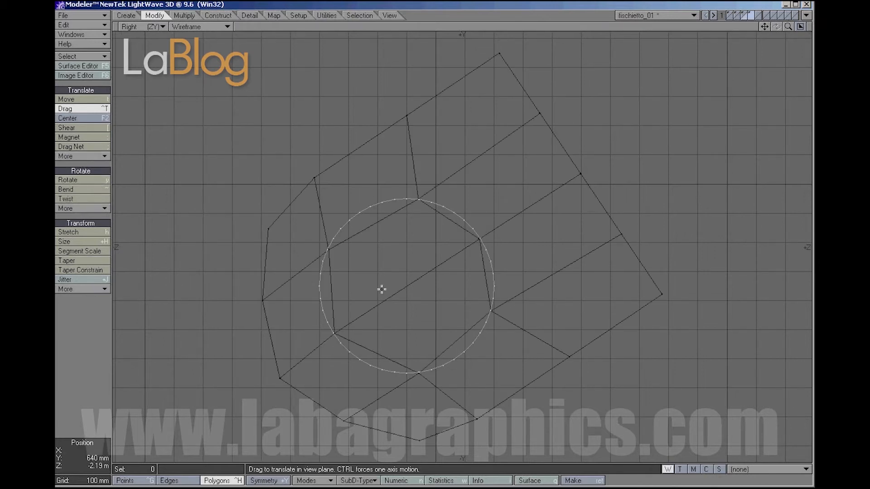
{"action": "left_click", "coordinate": [742, 14]}
{"action": "left_click", "coordinate": [752, 18]}
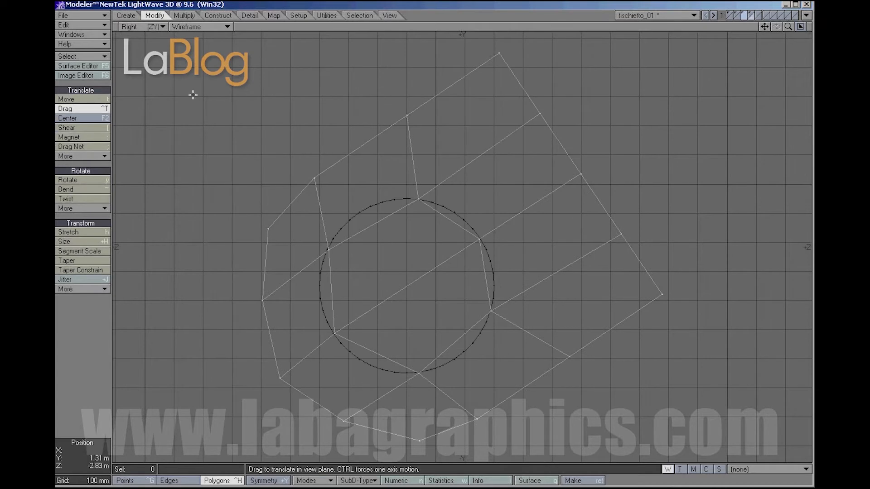
{"action": "left_click", "coordinate": [218, 15]}
{"action": "left_click", "coordinate": [73, 181]}
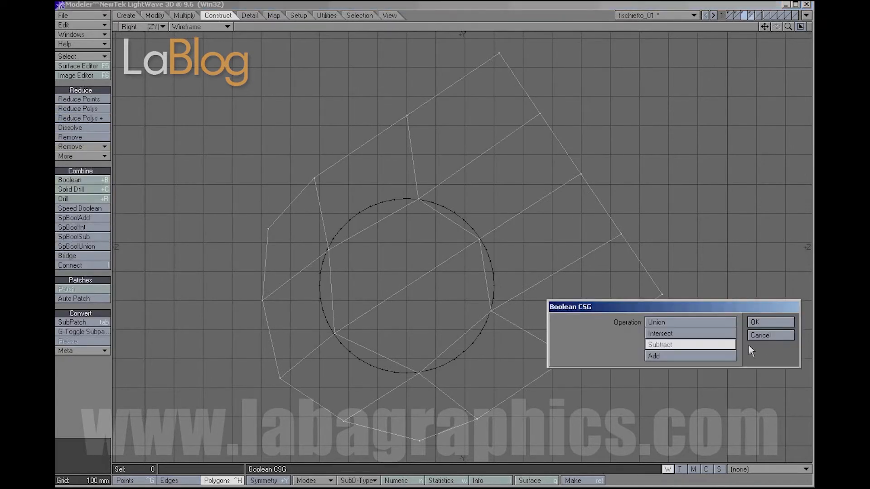
{"action": "left_click", "coordinate": [762, 322]}
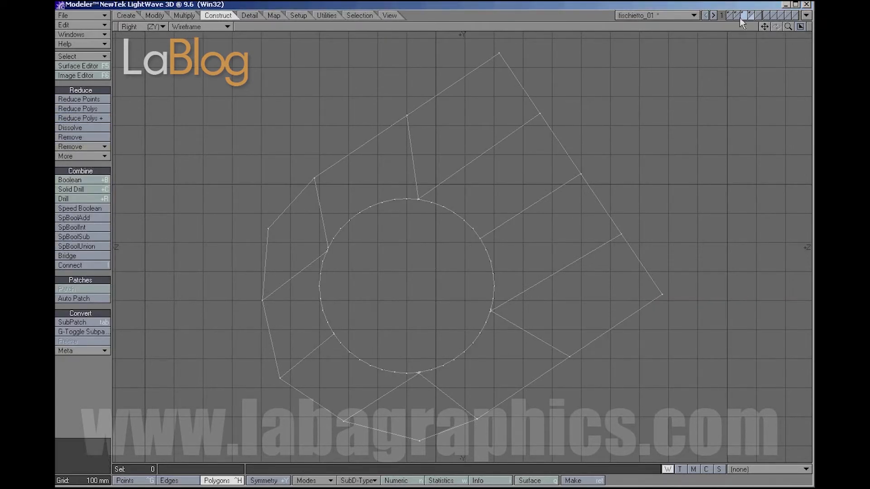
{"action": "left_click", "coordinate": [800, 26]}
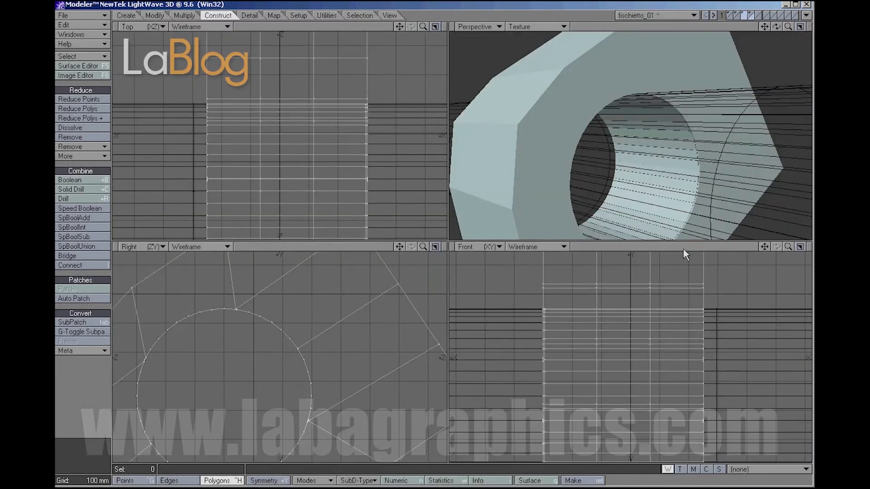
With the whistle body in the foreground and the pierced block as background, join them using a Boolean Union, then show only the body's layer.
{"action": "left_click", "coordinate": [750, 14]}
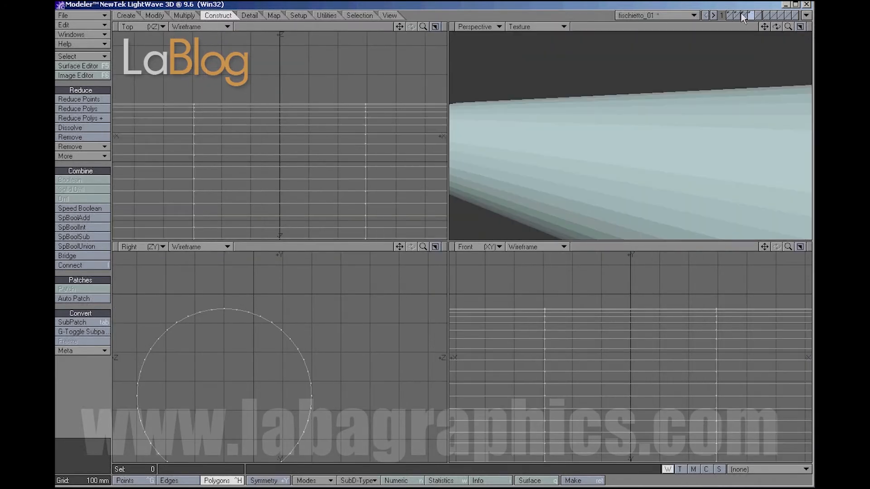
{"action": "left_click", "coordinate": [744, 14]}
{"action": "left_click", "coordinate": [738, 14]}
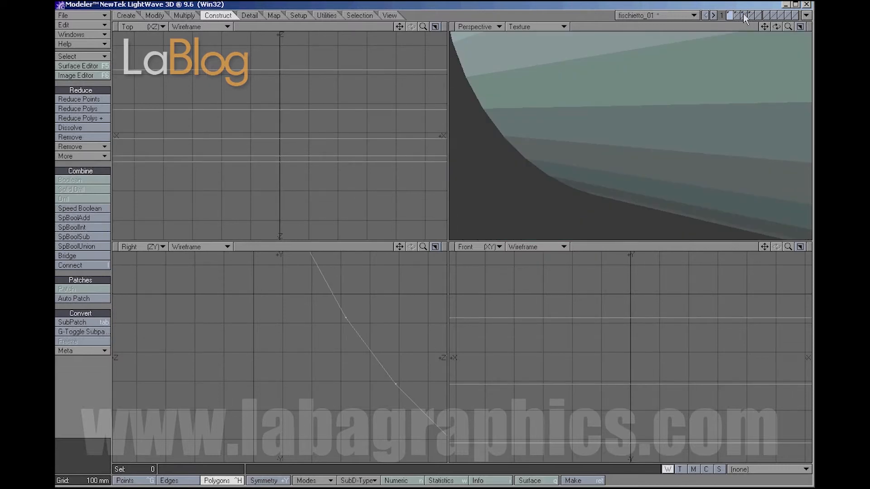
{"action": "left_click", "coordinate": [745, 18]}
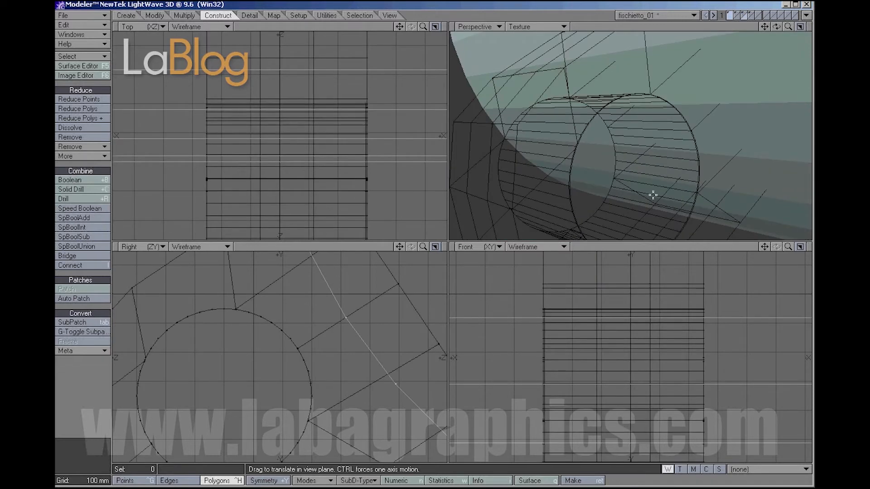
{"action": "key", "text": "a"}
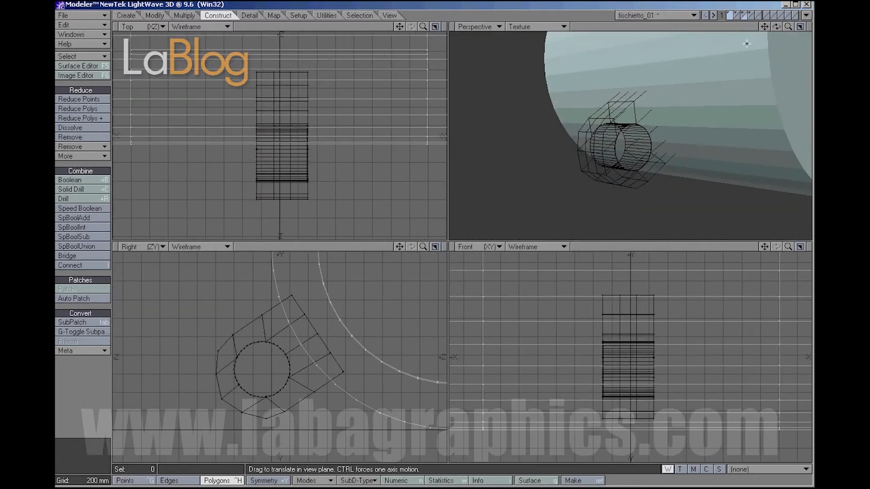
{"action": "left_click", "coordinate": [70, 180]}
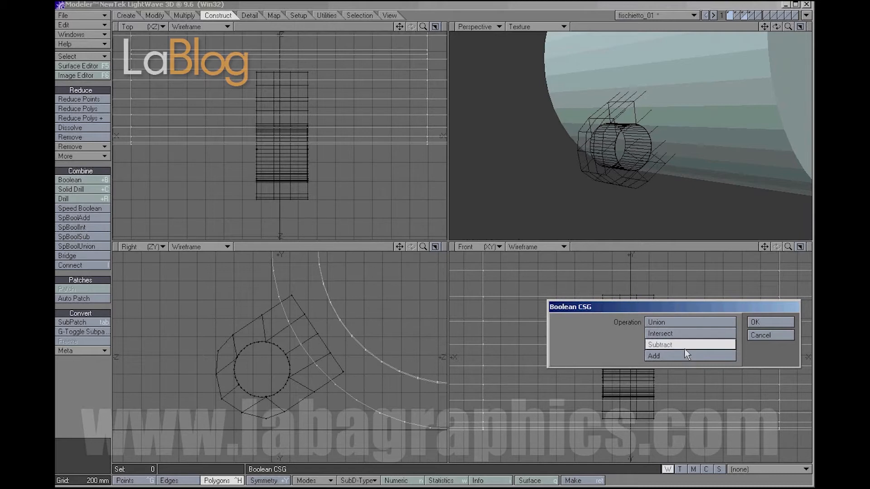
{"action": "left_click", "coordinate": [682, 323]}
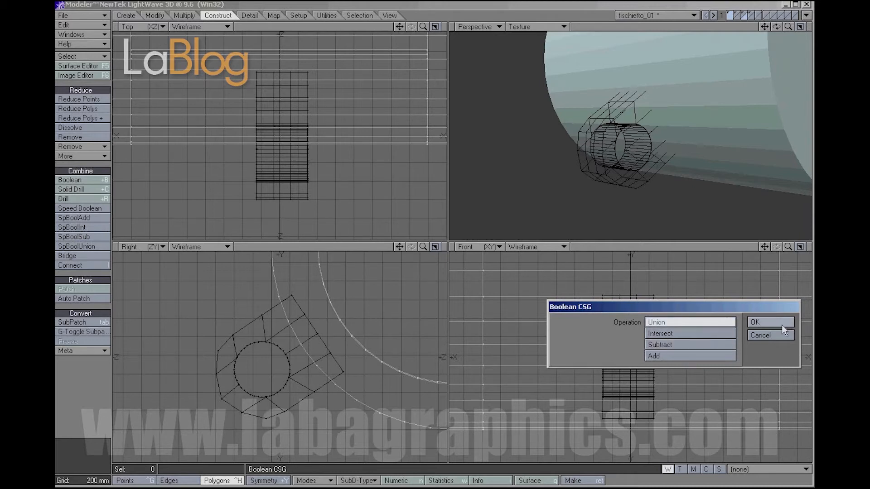
{"action": "left_click", "coordinate": [782, 325]}
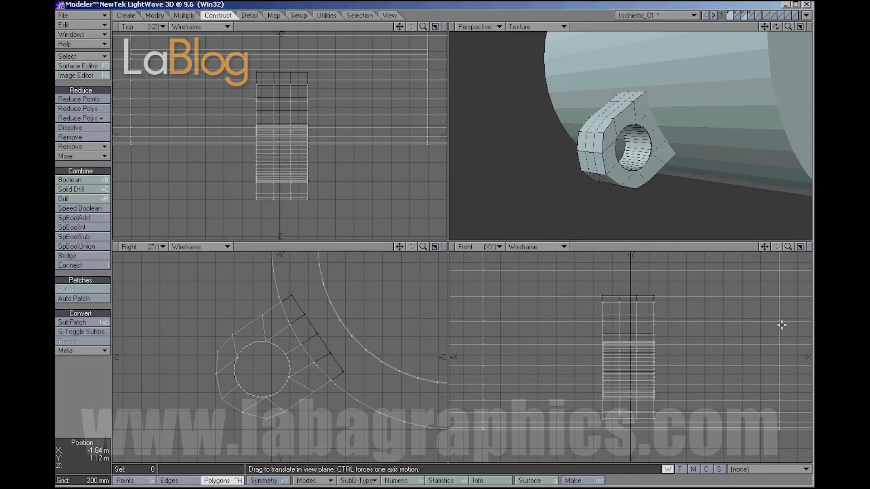
{"action": "left_click", "coordinate": [730, 16]}
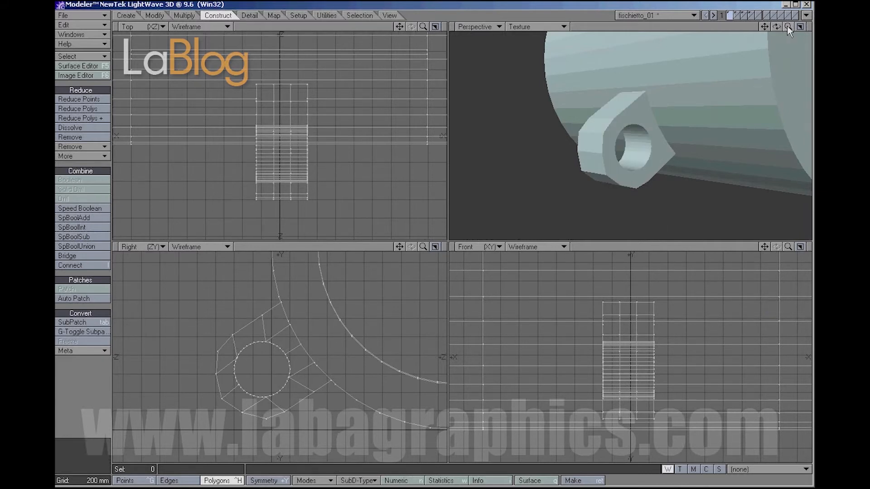
{"action": "key", "text": "a"}
{"action": "mouse_move", "coordinate": [776, 27]}
{"action": "left_mouse_down"}
{"action": "mouse_move", "coordinate": [752, 43]}
{"action": "mouse_move", "coordinate": [766, 39]}
{"action": "mouse_move", "coordinate": [752, 32]}
{"action": "mouse_move", "coordinate": [779, 28]}
{"action": "mouse_move", "coordinate": [766, 26]}
{"action": "left_mouse_up"}
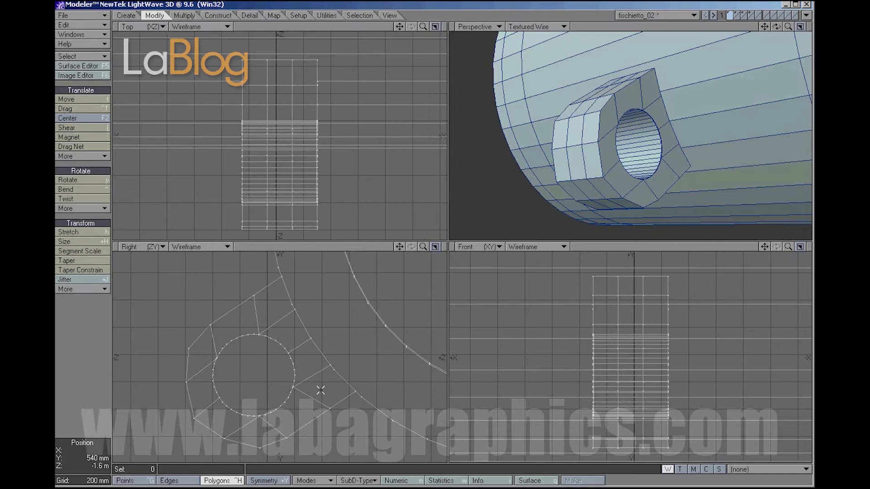
Split the row of three polygons at the rear of the lug's outer rim with Band Saw Pro.
{"action": "mouse_move", "coordinate": [775, 27]}
{"action": "left_mouse_down"}
{"action": "mouse_move", "coordinate": [762, 28]}
{"action": "mouse_move", "coordinate": [787, 27]}
{"action": "mouse_move", "coordinate": [776, 27]}
{"action": "left_mouse_up"}
{"action": "left_click_drag", "start_coordinate": [560, 138], "coordinate": [594, 141]}
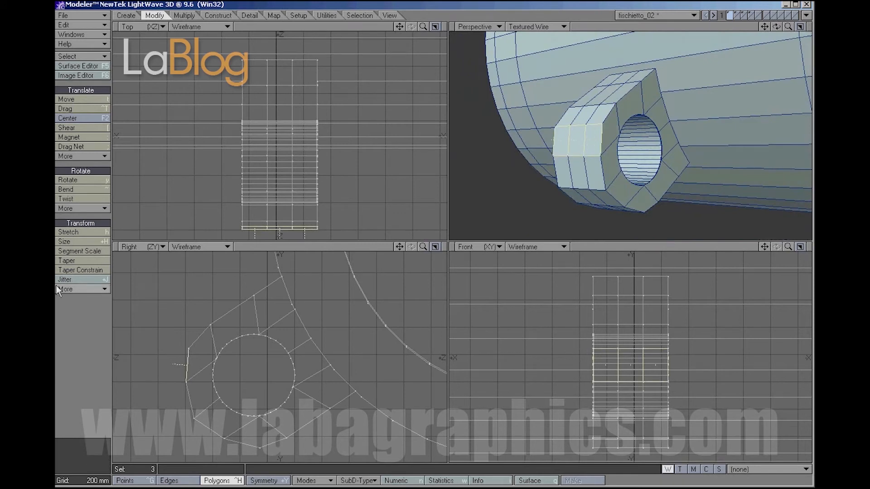
{"action": "left_click", "coordinate": [184, 16]}
{"action": "left_click", "coordinate": [218, 15]}
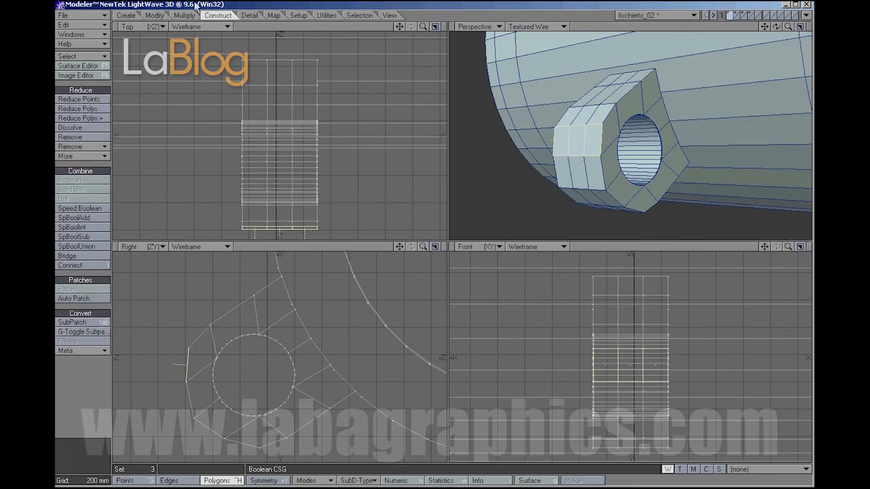
{"action": "left_click", "coordinate": [184, 15]}
{"action": "left_click", "coordinate": [76, 366]}
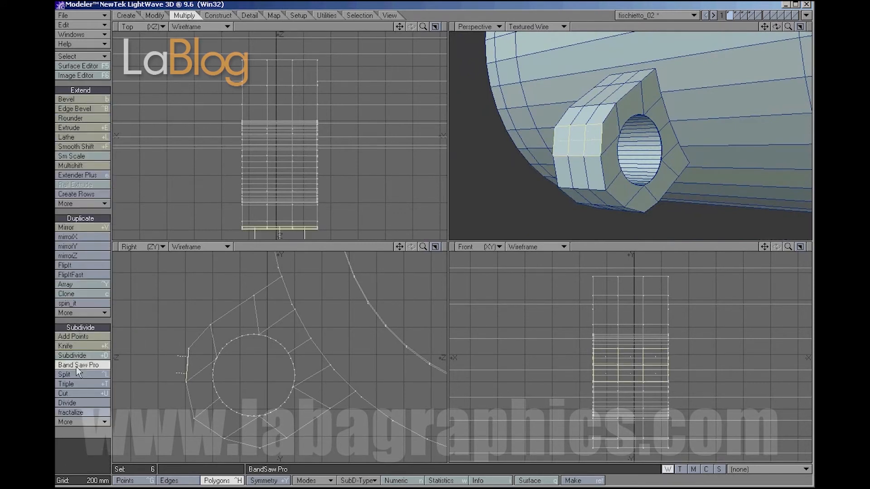
{"action": "left_click", "coordinate": [83, 430]}
Split the next three polygon rows down and under the lug's outer rim with Band Saw Pro, one row at a time.
{"action": "left_click_drag", "start_coordinate": [570, 177], "coordinate": [596, 169]}
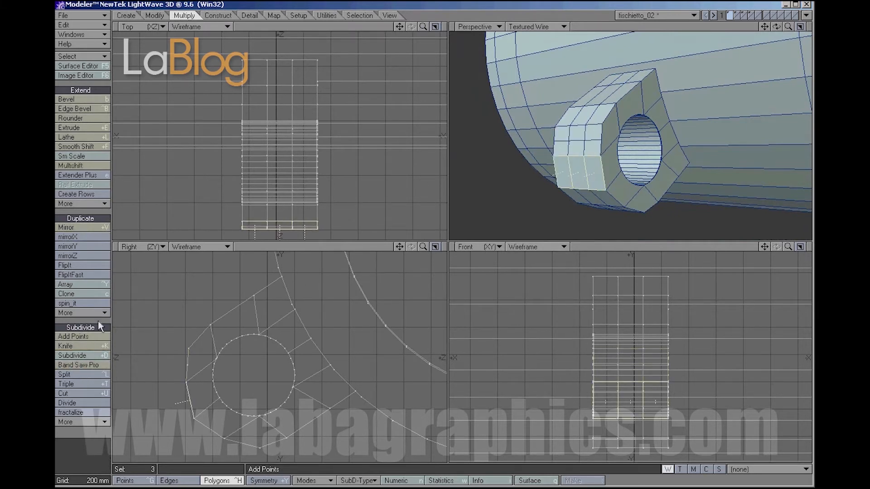
{"action": "left_click", "coordinate": [87, 368]}
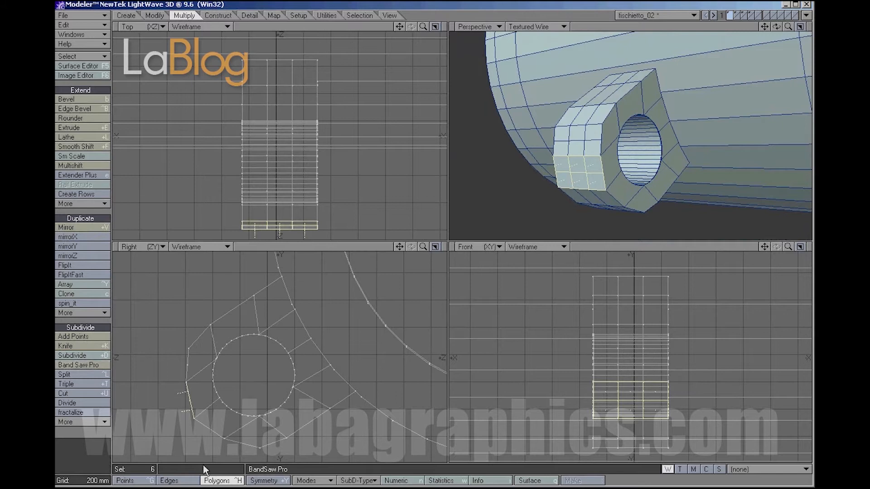
{"action": "left_click", "coordinate": [91, 437]}
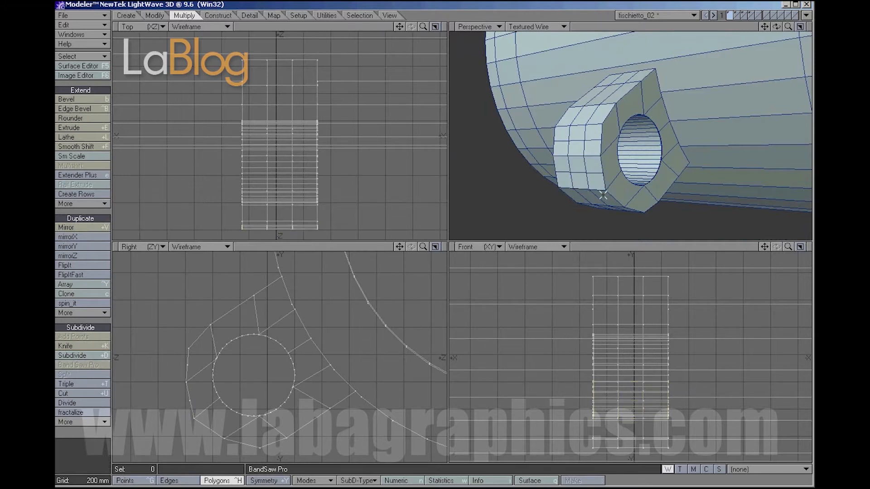
{"action": "left_click_drag", "start_coordinate": [776, 27], "coordinate": [739, 16]}
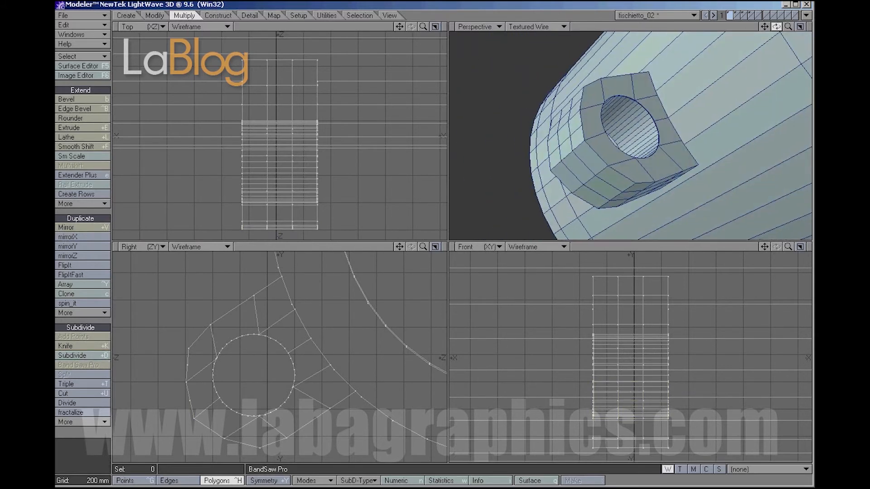
{"action": "left_click_drag", "start_coordinate": [570, 171], "coordinate": [587, 163]}
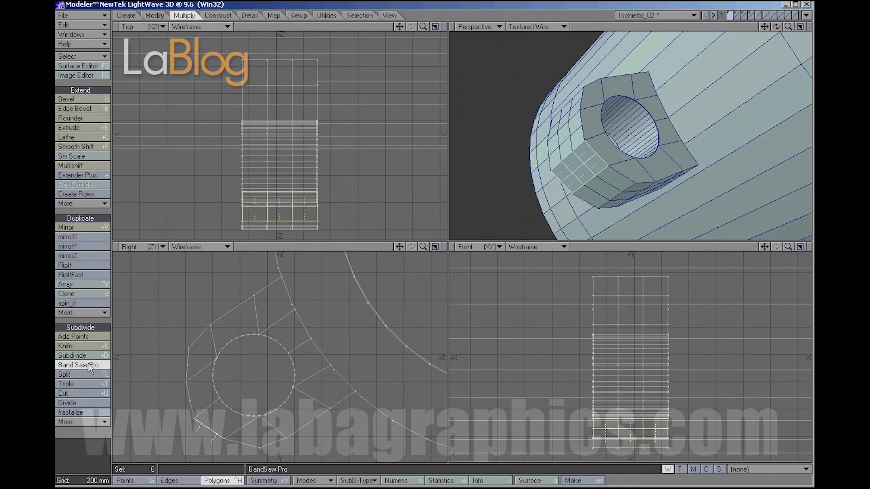
{"action": "left_click", "coordinate": [85, 430]}
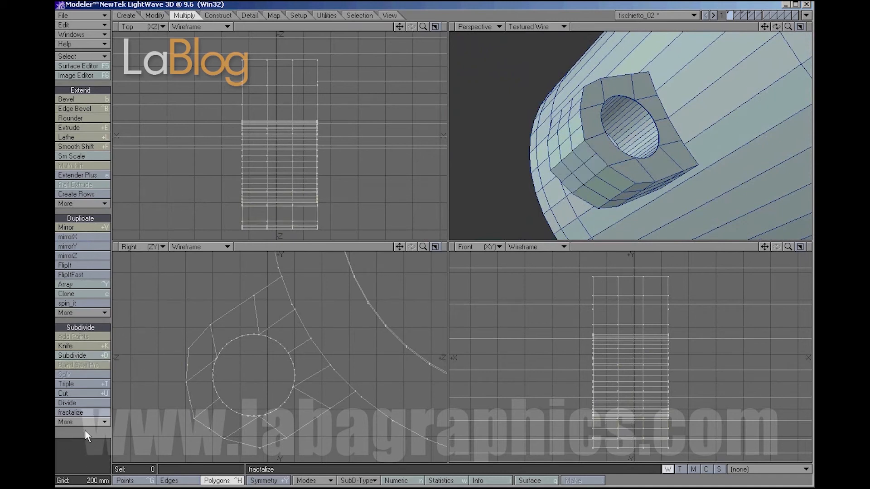
{"action": "mouse_move", "coordinate": [607, 186]}
{"action": "left_mouse_down"}
{"action": "mouse_move", "coordinate": [584, 195]}
{"action": "mouse_move", "coordinate": [625, 179]}
{"action": "left_mouse_up"}
{"action": "left_click", "coordinate": [78, 365]}
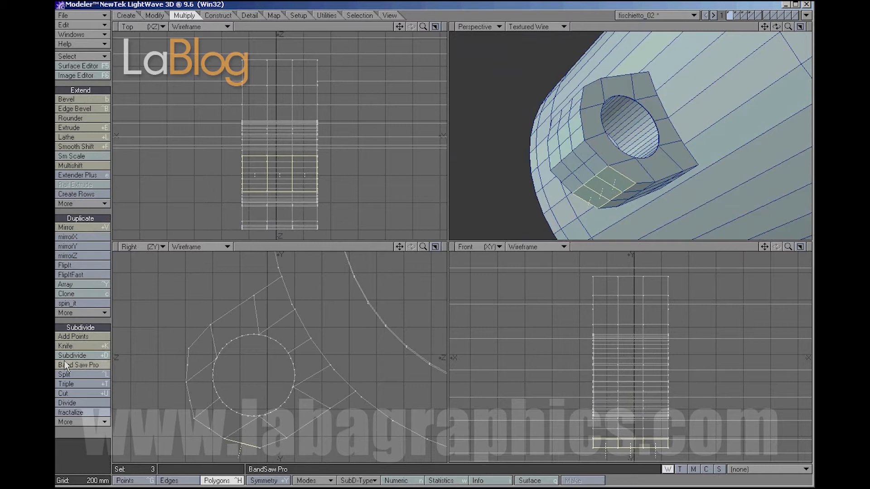
{"action": "key", "text": "space"}
{"action": "left_click", "coordinate": [80, 432]}
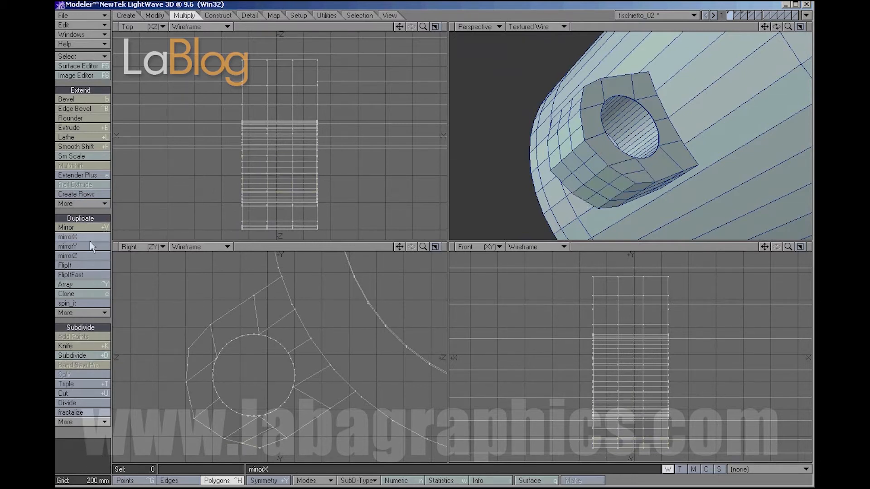
Drag the lug's outer rim points outward in the Right view to round its rear and lower outline.
{"action": "left_click", "coordinate": [155, 16]}
{"action": "left_click", "coordinate": [71, 108]}
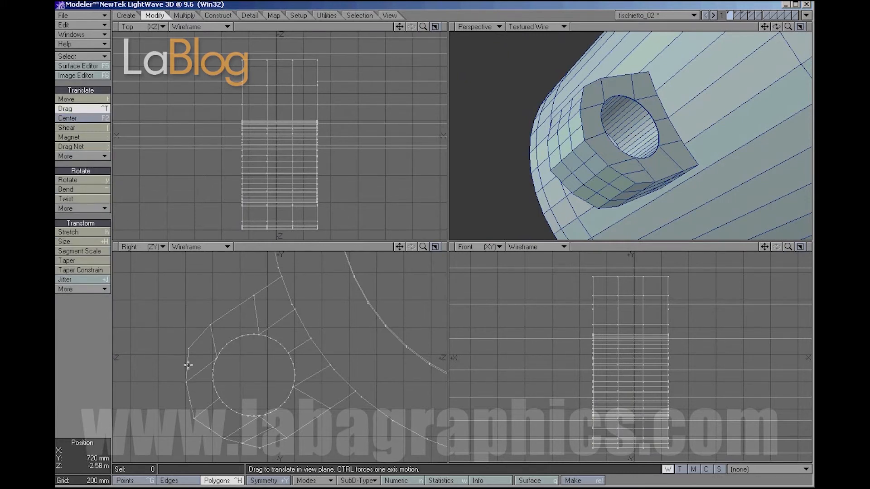
{"action": "left_click_drag", "start_coordinate": [188, 365], "coordinate": [183, 386]}
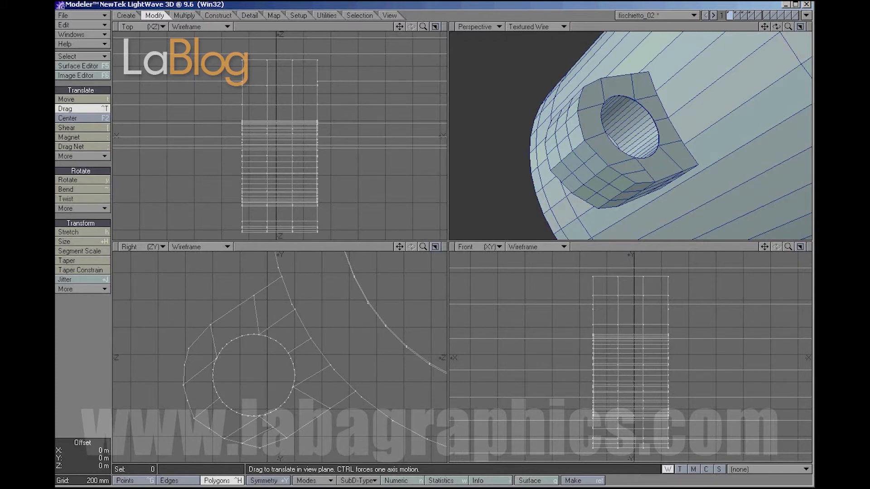
{"action": "left_click_drag", "start_coordinate": [222, 437], "coordinate": [221, 439]}
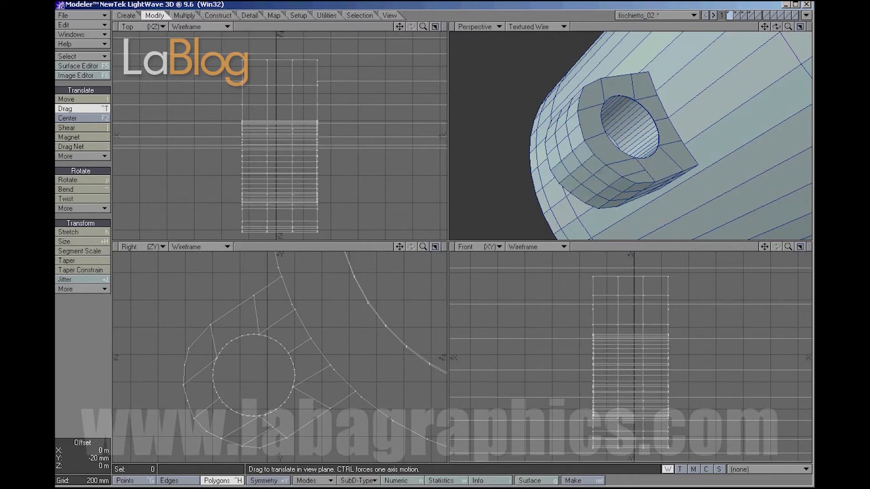
{"action": "left_click_drag", "start_coordinate": [776, 26], "coordinate": [671, 59]}
{"action": "left_click_drag", "start_coordinate": [221, 439], "coordinate": [262, 449]}
{"action": "left_click_drag", "start_coordinate": [188, 348], "coordinate": [188, 346]}
{"action": "left_click_drag", "start_coordinate": [184, 365], "coordinate": [184, 402]}
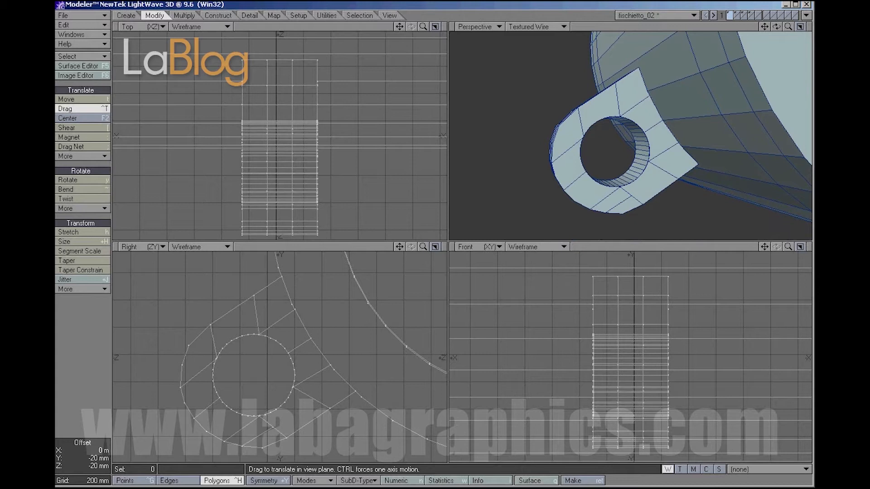
{"action": "left_click_drag", "start_coordinate": [224, 441], "coordinate": [265, 445]}
Select the lug's polygons and extend the selection to connected geometry to check whether the lug is joined to the body, then deselect.
{"action": "left_click_drag", "start_coordinate": [777, 27], "coordinate": [804, 29]}
{"action": "key", "text": "a"}
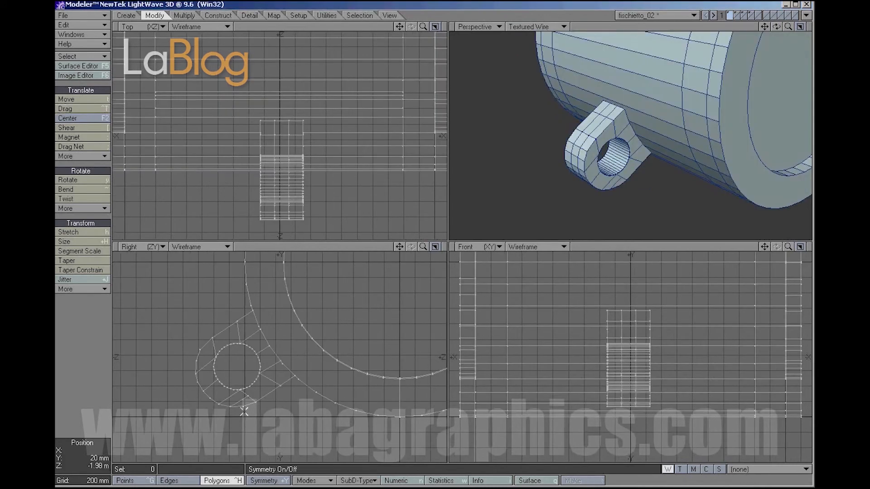
{"action": "mouse_move", "coordinate": [244, 412]}
{"action": "left_mouse_down"}
{"action": "mouse_move", "coordinate": [214, 395]}
{"action": "mouse_move", "coordinate": [225, 376]}
{"action": "left_mouse_up"}
{"action": "key", "text": "]"}
{"action": "key", "text": "/"}
{"action": "left_click_drag", "start_coordinate": [196, 336], "coordinate": [271, 413]}
{"action": "key", "text": "]"}
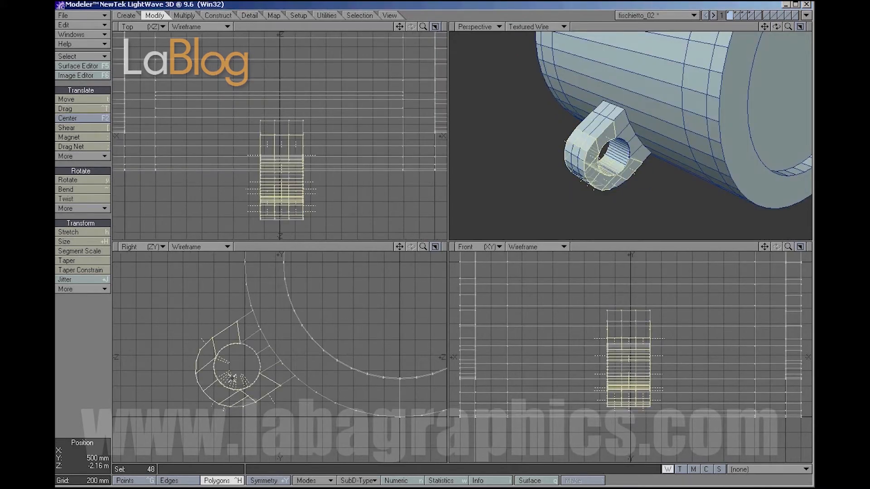
{"action": "key", "text": "t"}
{"action": "left_click_drag", "start_coordinate": [622, 205], "coordinate": [608, 217]}
{"action": "mouse_move", "coordinate": [776, 27]}
{"action": "left_mouse_down"}
{"action": "mouse_move", "coordinate": [761, 28]}
{"action": "mouse_move", "coordinate": [784, 28]}
{"action": "mouse_move", "coordinate": [775, 27]}
{"action": "left_mouse_up"}
{"action": "left_click_drag", "start_coordinate": [368, 398], "coordinate": [372, 397]}
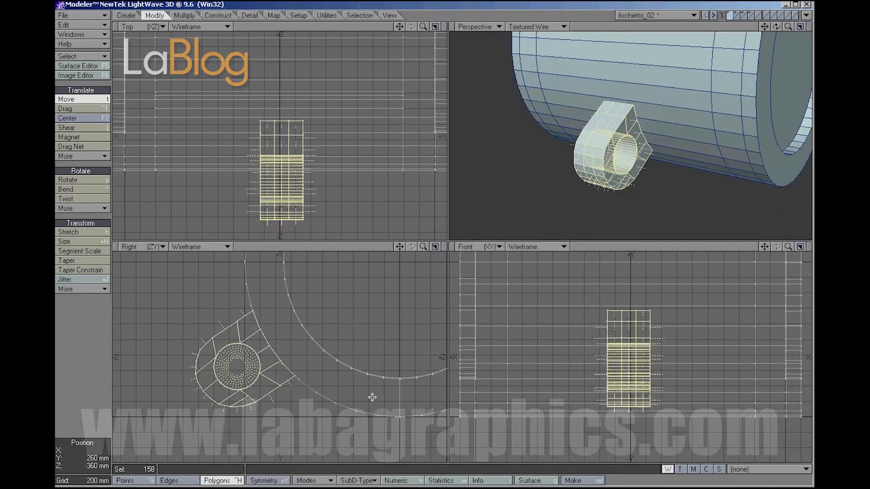
{"action": "key", "text": "space"}
{"action": "left_click", "coordinate": [97, 402]}
Select only the points where the lug meets the body and merge them using Merge Points with Automatic range.
{"action": "key", "text": "space"}
{"action": "key", "text": "slash"}
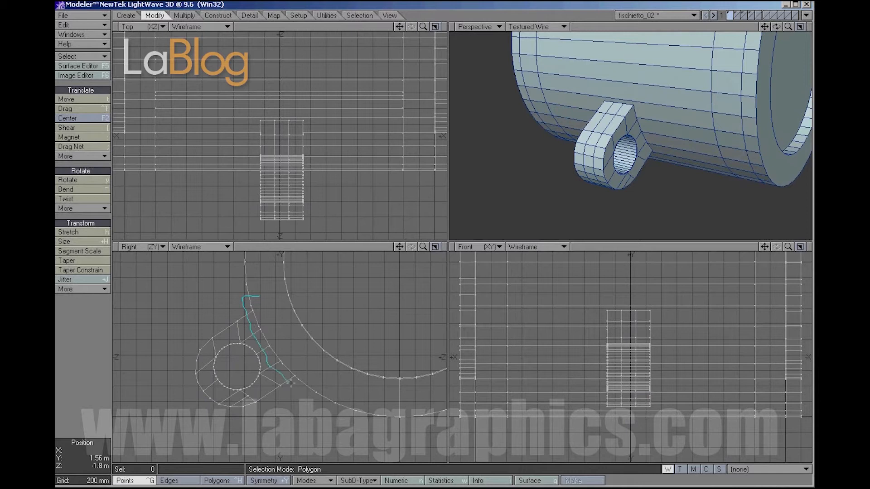
{"action": "right_click_drag", "start_coordinate": [311, 371], "coordinate": [311, 372]}
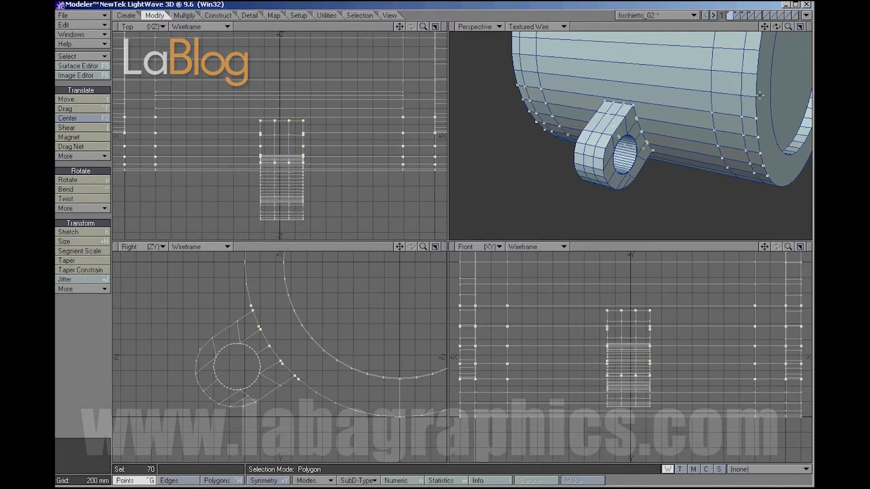
{"action": "right_click_drag", "start_coordinate": [743, 194], "coordinate": [744, 193]}
{"action": "left_click_drag", "start_coordinate": [776, 27], "coordinate": [565, 71]}
{"action": "right_click_drag", "start_coordinate": [555, 135], "coordinate": [555, 132]}
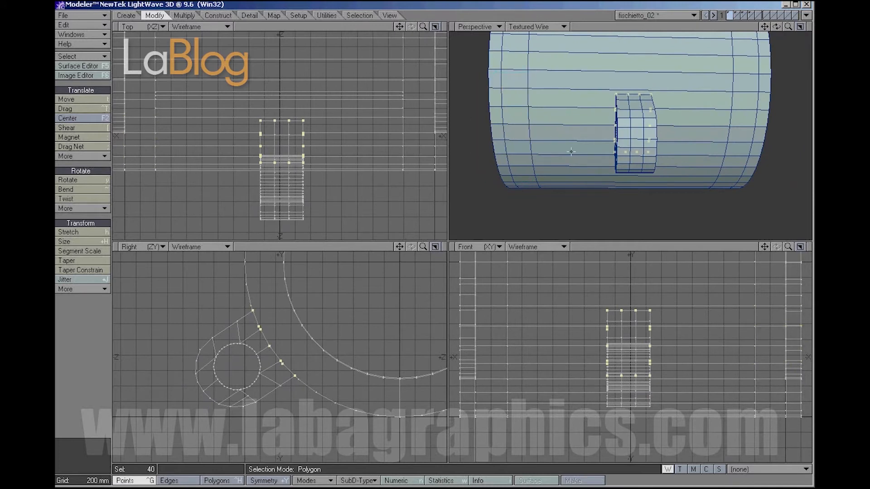
{"action": "left_click", "coordinate": [181, 16]}
{"action": "left_click", "coordinate": [217, 15]}
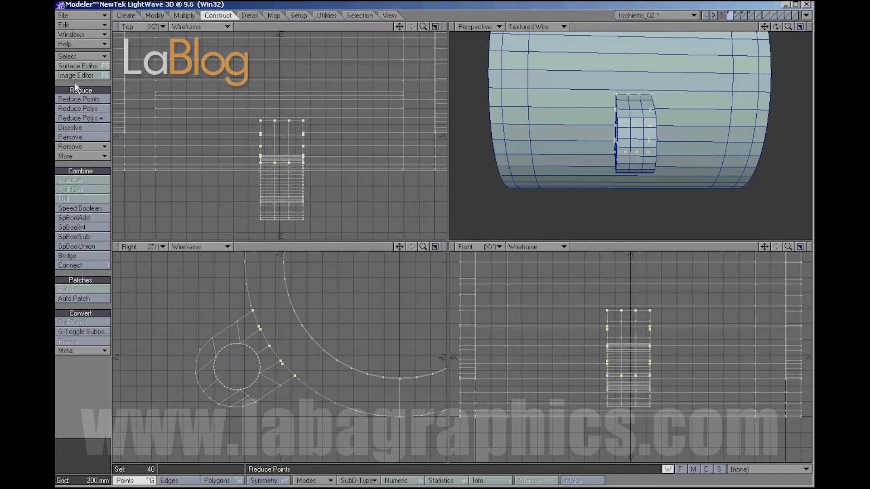
{"action": "left_click", "coordinate": [252, 15]}
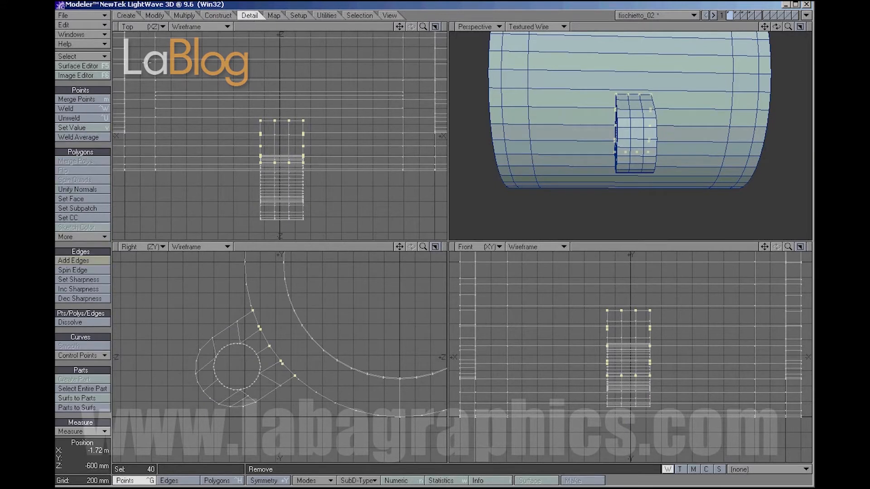
{"action": "left_click", "coordinate": [86, 99]}
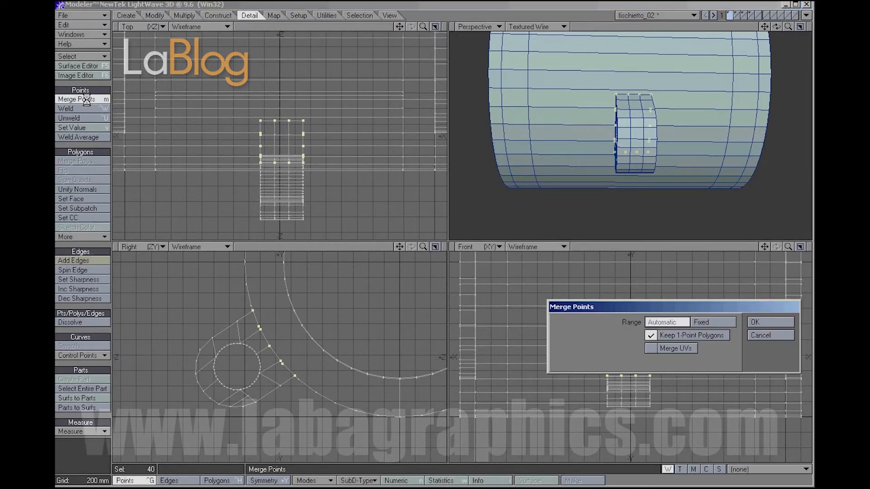
{"action": "left_click", "coordinate": [756, 320]}
{"action": "left_click", "coordinate": [660, 321]}
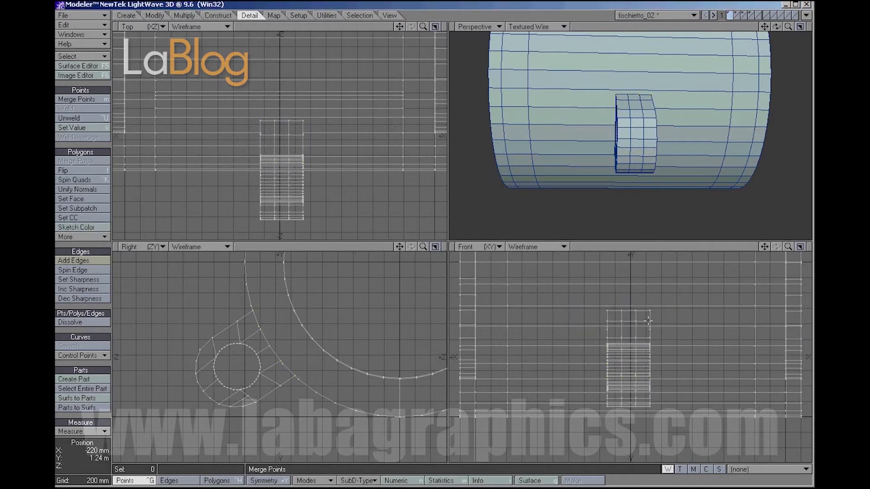
Select a lug polygon and extend the selection to connected polygons to check the lug's connection to the body.
{"action": "left_click", "coordinate": [220, 480]}
{"action": "left_click_drag", "start_coordinate": [237, 401], "coordinate": [244, 397]}
{"action": "key", "text": "'"}
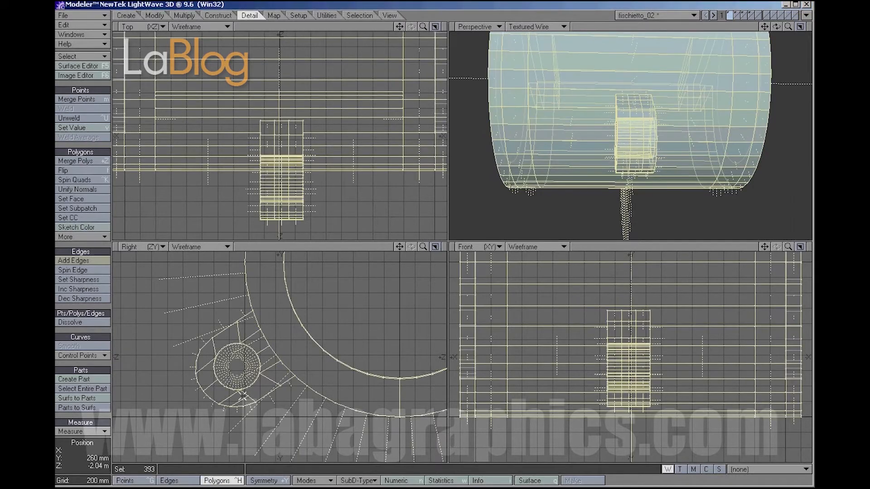
Try moving the connected whistle geometry in the Right view to test the lug's attachment, undo the move and clear the selection.
{"action": "key", "text": "t"}
{"action": "left_click_drag", "start_coordinate": [241, 370], "coordinate": [215, 387]}
{"action": "key", "text": "ctrl+z"}
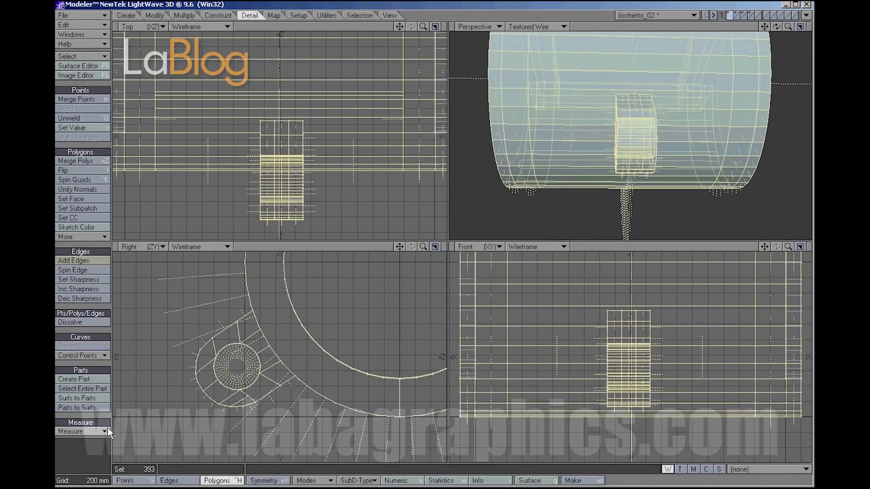
{"action": "left_click", "coordinate": [86, 329]}
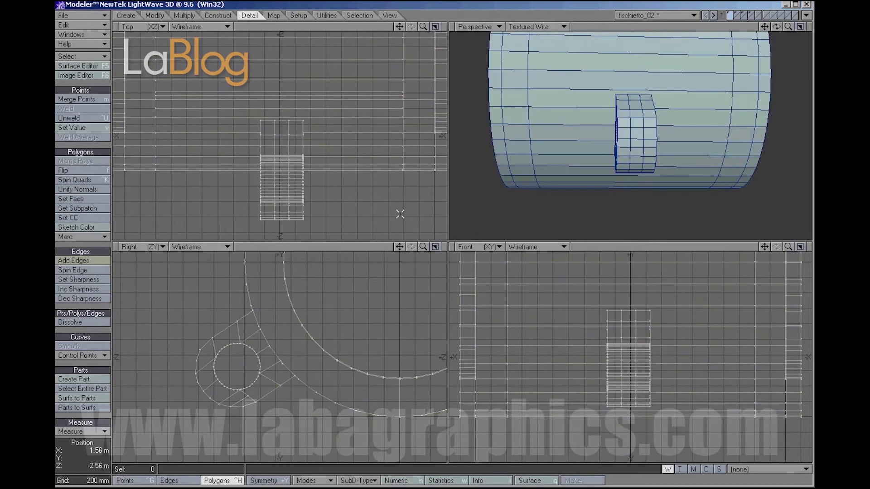
Select the lug's lower polygons, extend to connected geometry, test-move them in the Right view, then undo the move and deselect.
{"action": "left_click_drag", "start_coordinate": [777, 27], "coordinate": [488, 276]}
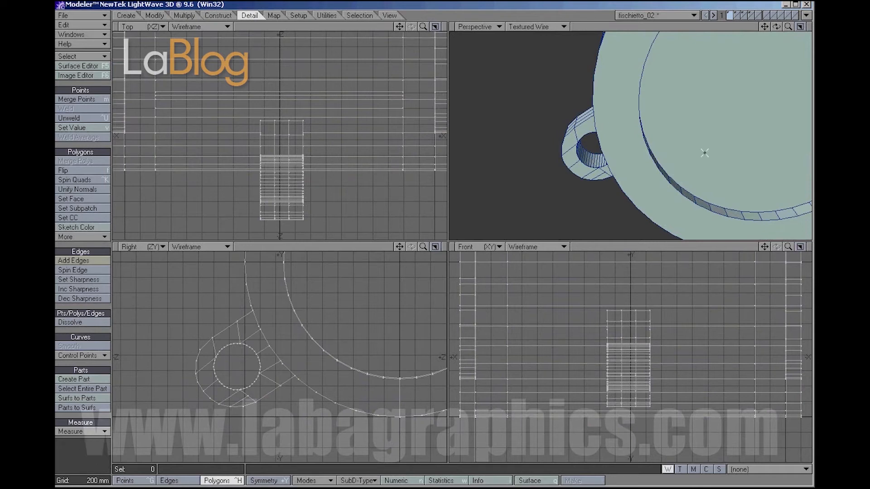
{"action": "left_click_drag", "start_coordinate": [788, 27], "coordinate": [504, 333]}
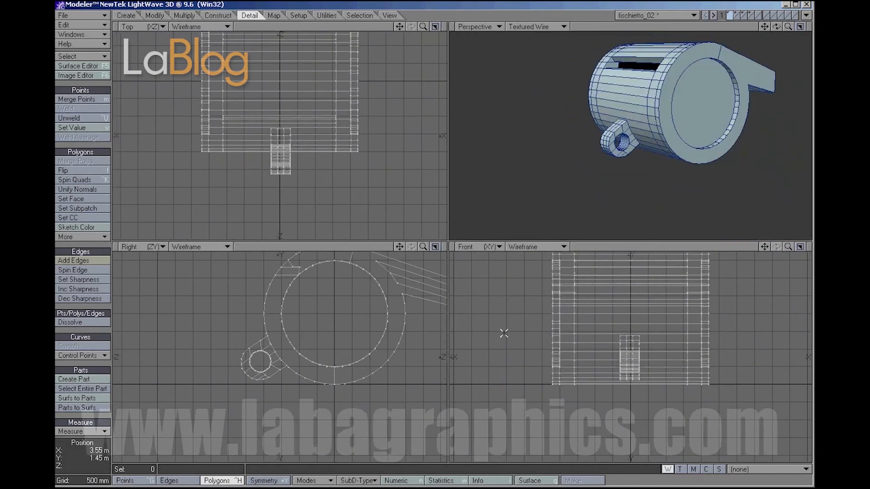
{"action": "left_click_drag", "start_coordinate": [252, 386], "coordinate": [264, 374]}
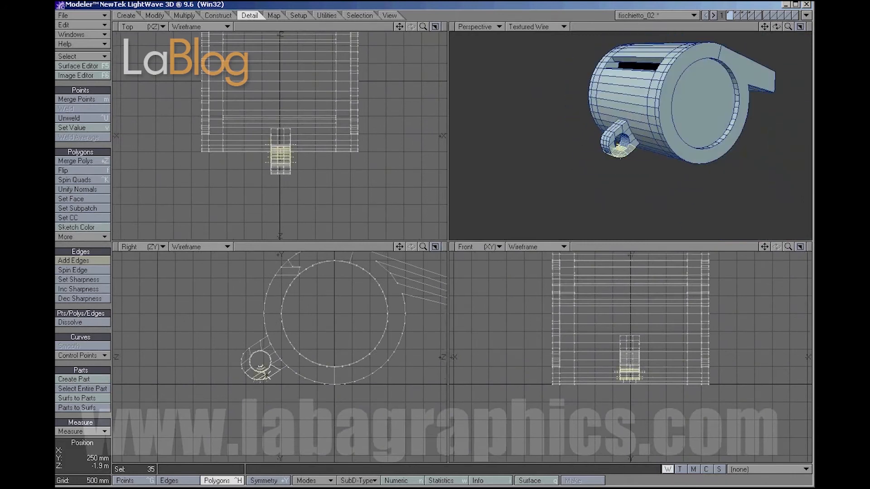
{"action": "key", "text": "bracketright"}
{"action": "key", "text": "t"}
{"action": "left_click_drag", "start_coordinate": [255, 386], "coordinate": [174, 449]}
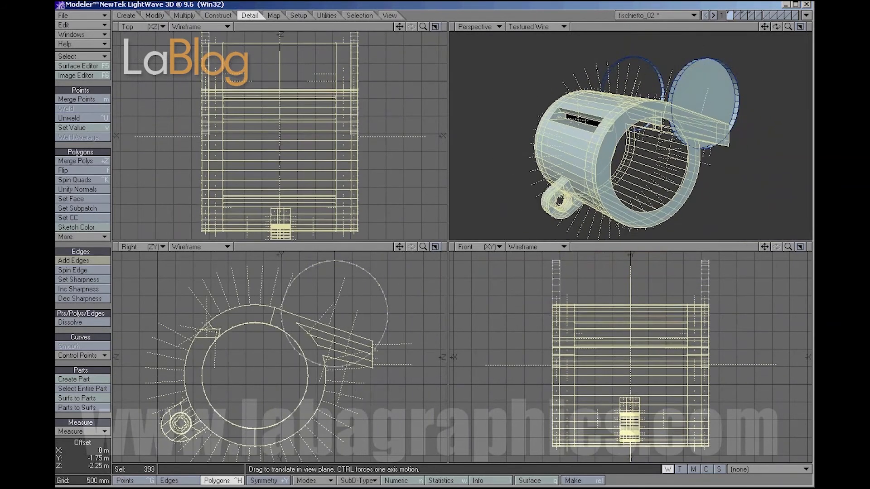
{"action": "key", "text": "ctrl+z"}
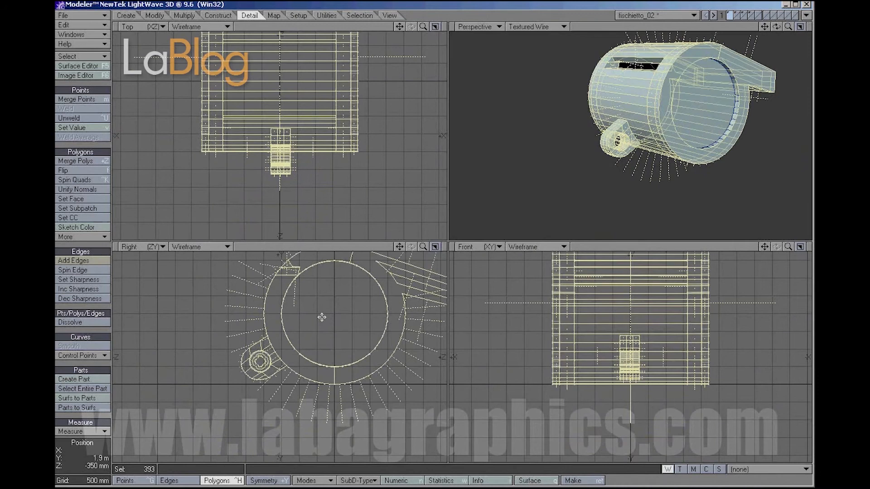
{"action": "left_click", "coordinate": [82, 330]}
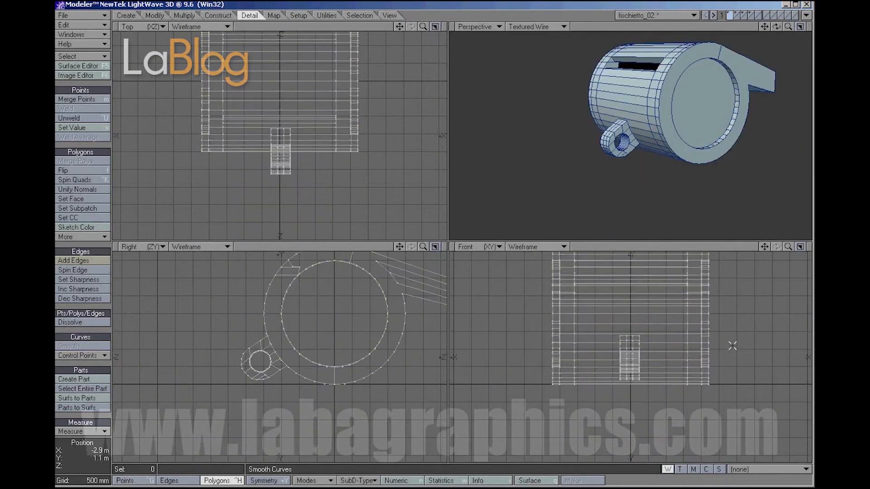
Select the circular recess polygons on both sides and extend to connected geometry to check whether they are joined to the body.
{"action": "left_click", "coordinate": [729, 111]}
{"action": "key", "text": "bracketright"}
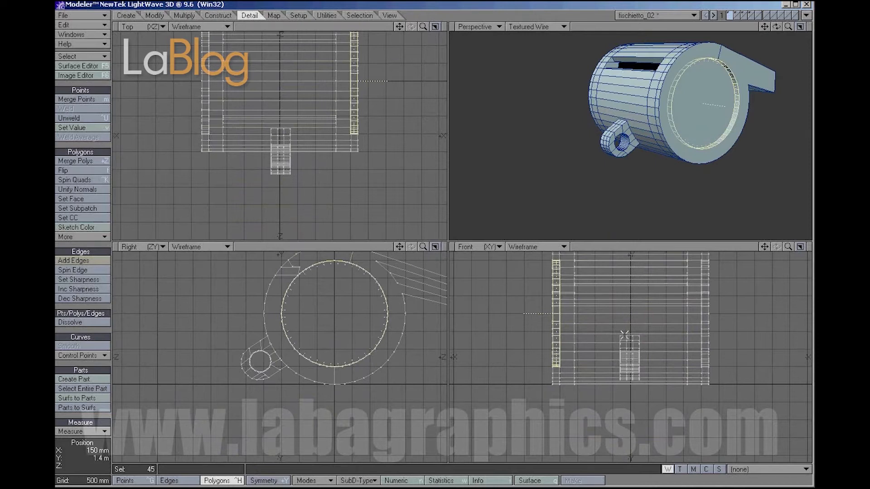
{"action": "left_click_drag", "start_coordinate": [787, 26], "coordinate": [716, 28]}
{"action": "key", "text": "a"}
{"action": "key", "text": "bracketright"}
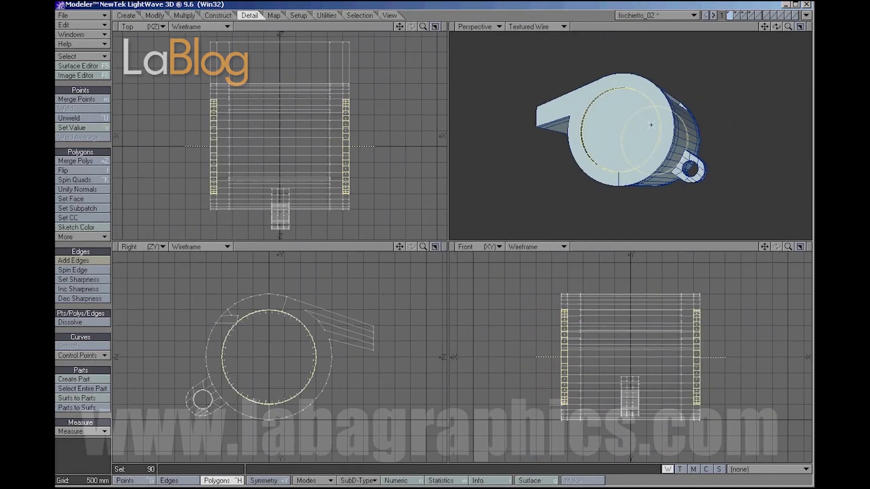
{"action": "mouse_move", "coordinate": [776, 27]}
{"action": "left_mouse_down"}
{"action": "mouse_move", "coordinate": [711, 32]}
{"action": "mouse_move", "coordinate": [779, 29]}
{"action": "left_mouse_up"}
Lasso-select the points around the circular side recesses in the Right view and inspect the selection in Perspective.
{"action": "key", "text": "ctrl+g"}
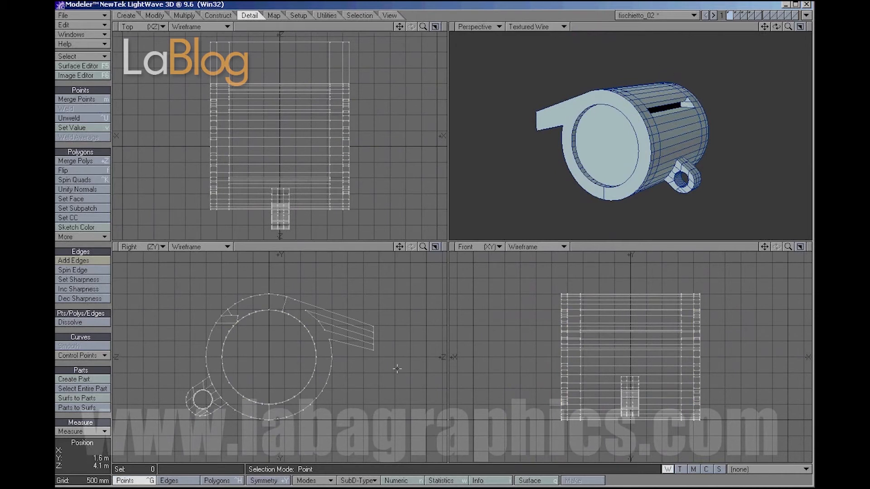
{"action": "left_click", "coordinate": [435, 247]}
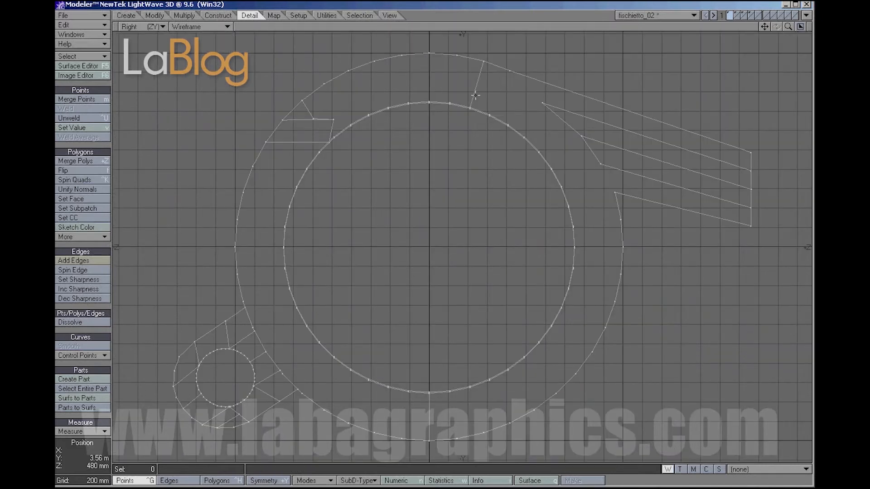
{"action": "left_click_drag", "start_coordinate": [270, 210], "coordinate": [325, 379]}
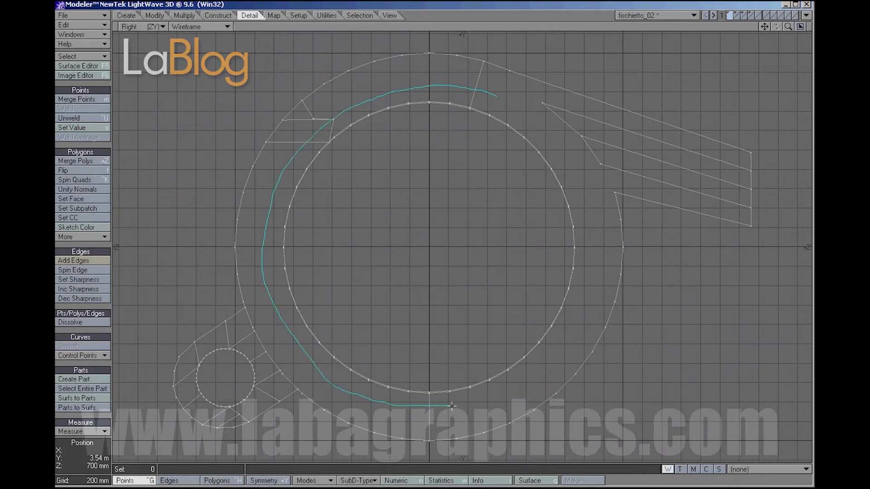
{"action": "right_click_drag", "start_coordinate": [514, 106], "coordinate": [503, 99]}
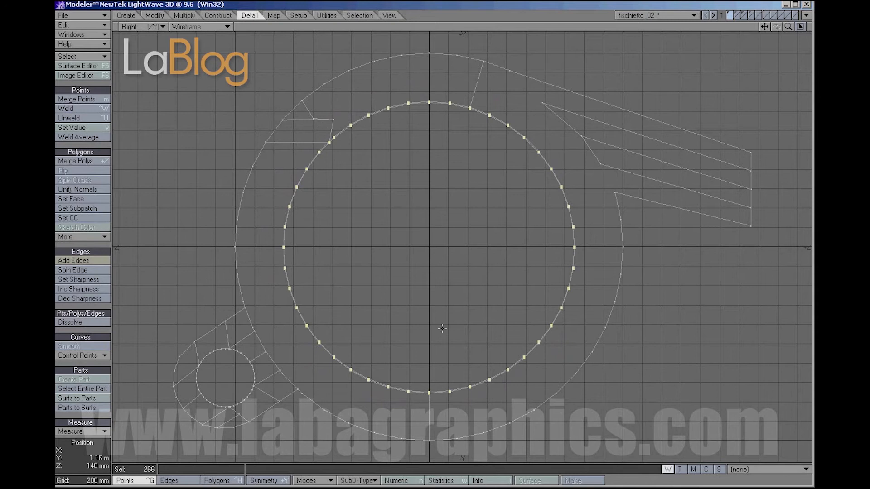
{"action": "left_click", "coordinate": [799, 27]}
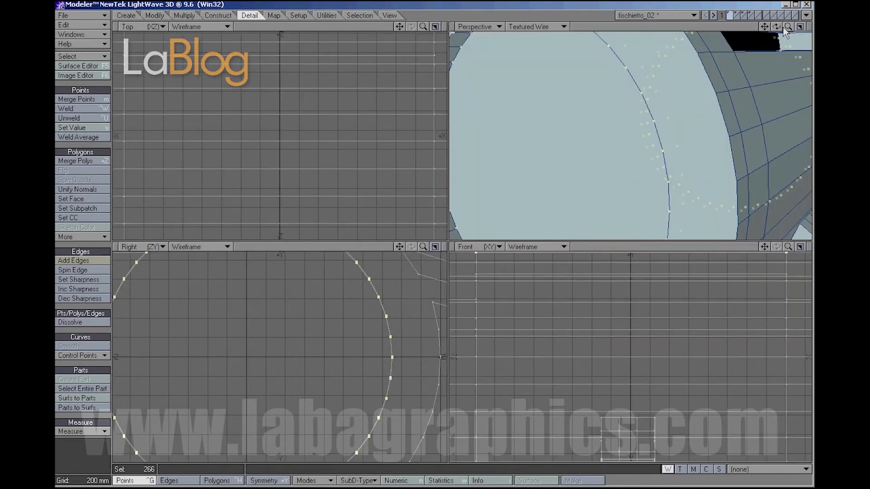
{"action": "left_click", "coordinate": [799, 27]}
{"action": "mouse_move", "coordinate": [776, 26]}
{"action": "left_mouse_down"}
{"action": "mouse_move", "coordinate": [725, 32]}
{"action": "mouse_move", "coordinate": [715, 50]}
{"action": "mouse_move", "coordinate": [720, 36]}
{"action": "mouse_move", "coordinate": [630, 43]}
{"action": "mouse_move", "coordinate": [753, 23]}
{"action": "mouse_move", "coordinate": [704, 28]}
{"action": "mouse_move", "coordinate": [725, 43]}
{"action": "mouse_move", "coordinate": [791, 31]}
{"action": "mouse_move", "coordinate": [761, 29]}
{"action": "mouse_move", "coordinate": [776, 26]}
{"action": "left_mouse_up"}
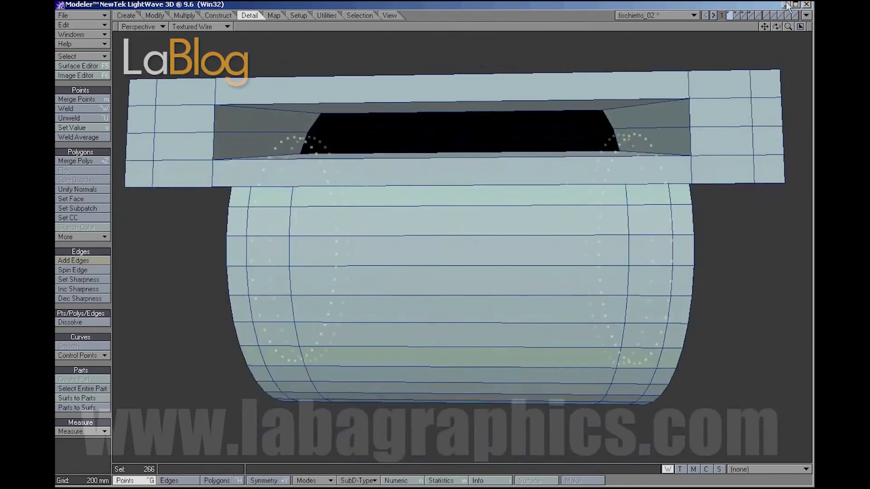
{"action": "left_click", "coordinate": [799, 27]}
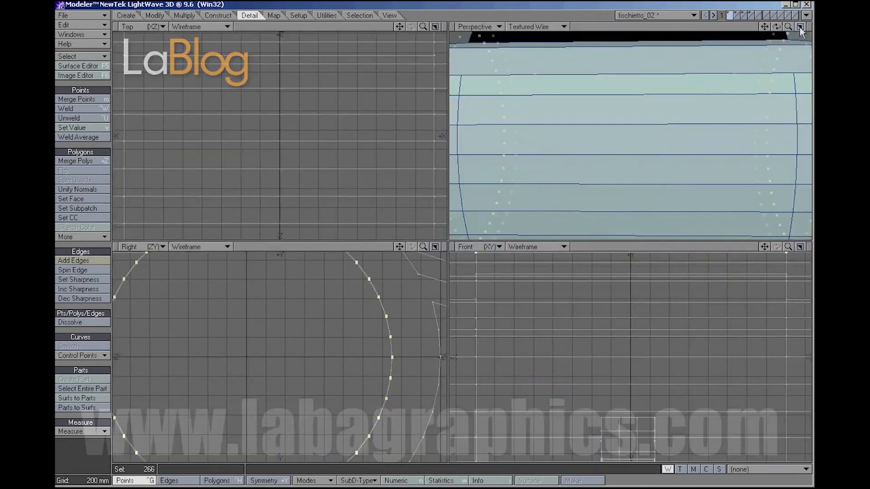
Deselect the stray notch points and both recesses' inner rings in the Front view, keeping only the rings on the outer side faces.
{"action": "left_click", "coordinate": [798, 249]}
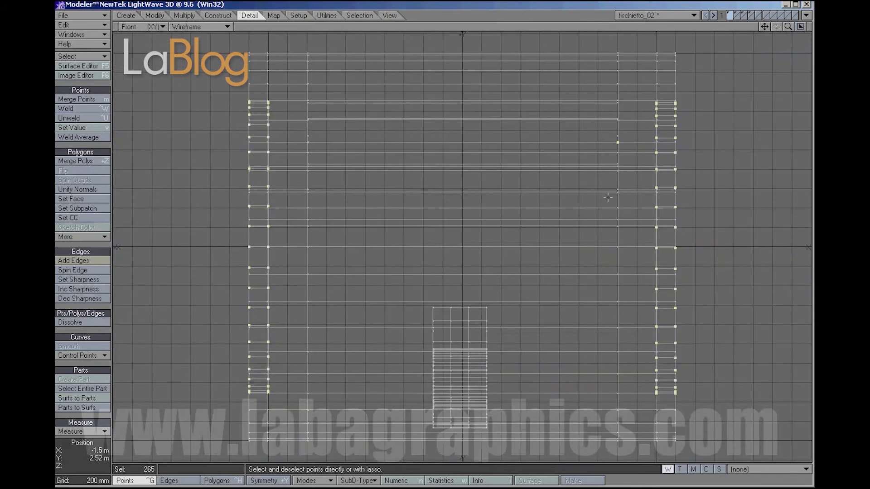
{"action": "right_click_drag", "start_coordinate": [260, 104], "coordinate": [300, 426]}
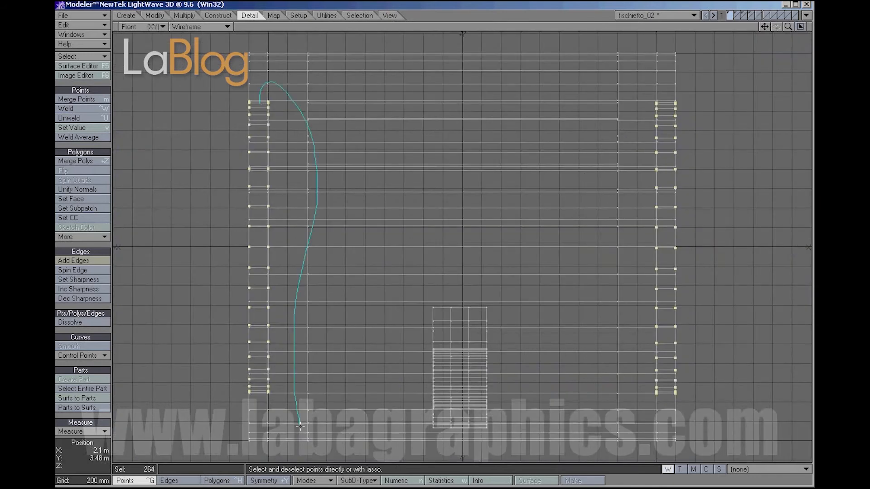
{"action": "right_click_drag", "start_coordinate": [258, 397], "coordinate": [259, 398]}
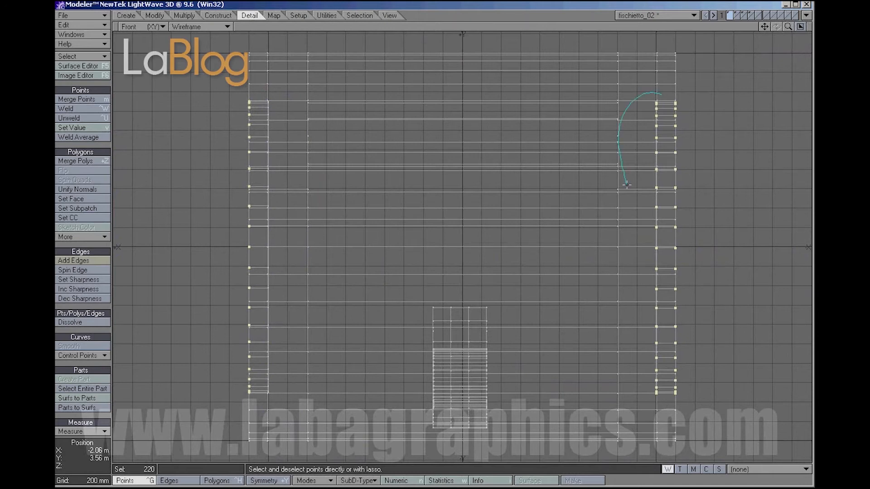
{"action": "right_click_drag", "start_coordinate": [657, 410], "coordinate": [669, 400]}
{"action": "left_click", "coordinate": [801, 26]}
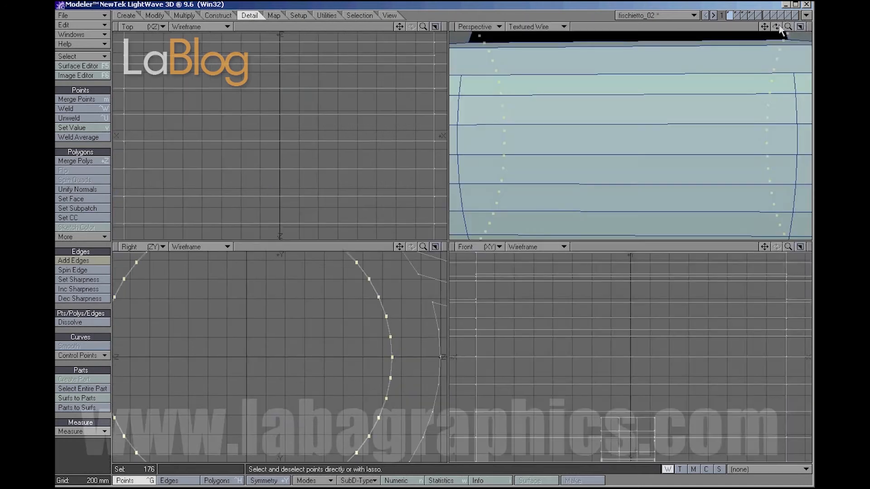
Merge the selected outer rim points of both side recesses with the body using Merge Points.
{"action": "left_click_drag", "start_coordinate": [777, 29], "coordinate": [777, 26]}
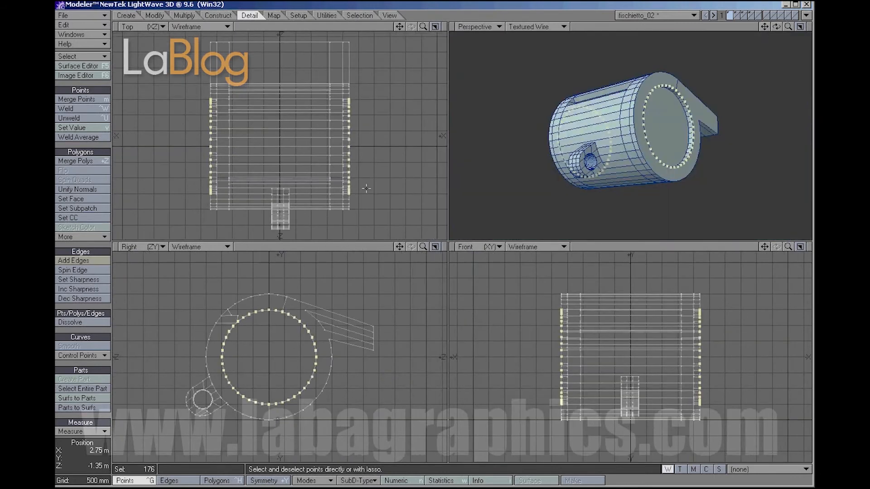
{"action": "left_click", "coordinate": [78, 99]}
{"action": "left_click", "coordinate": [764, 322]}
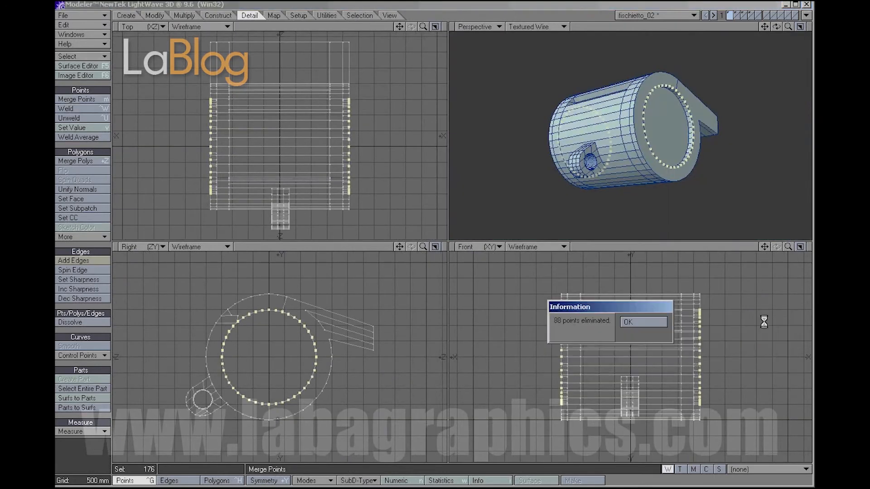
{"action": "left_click", "coordinate": [660, 319]}
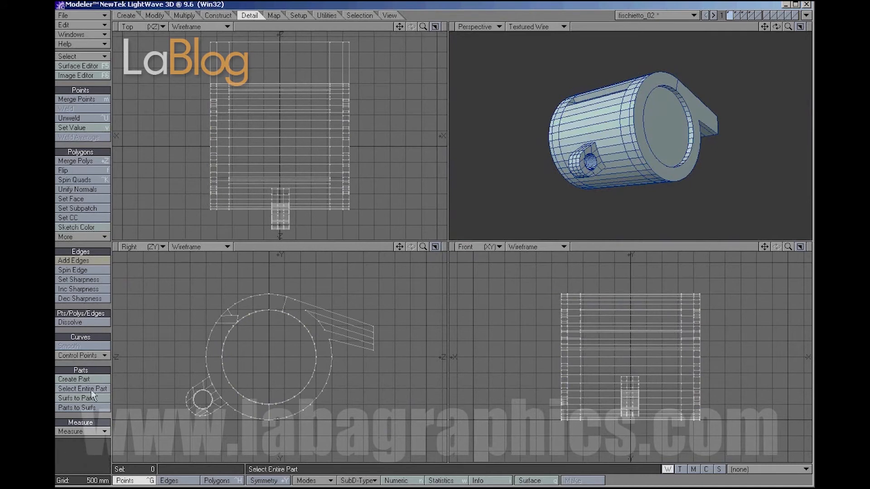
Select a side face, extend to connected polygons and test-move them to check which parts are joined, then undo and deselect.
{"action": "left_click", "coordinate": [225, 481]}
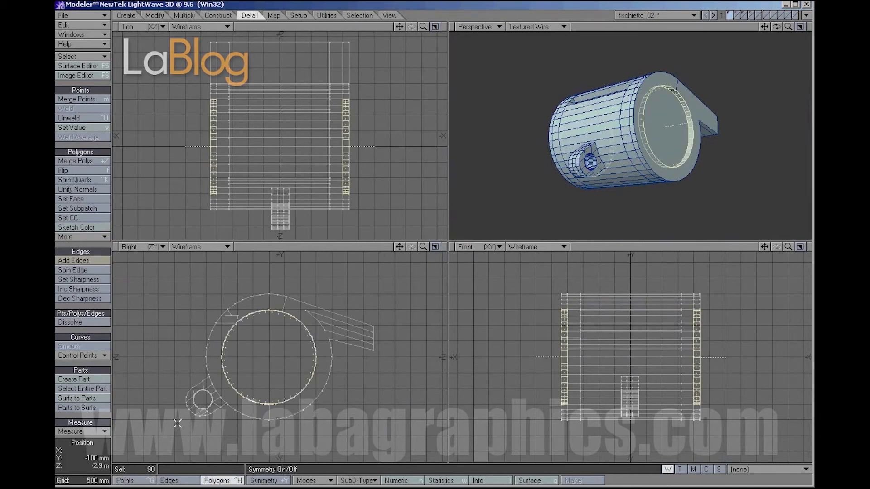
{"action": "left_click", "coordinate": [89, 261]}
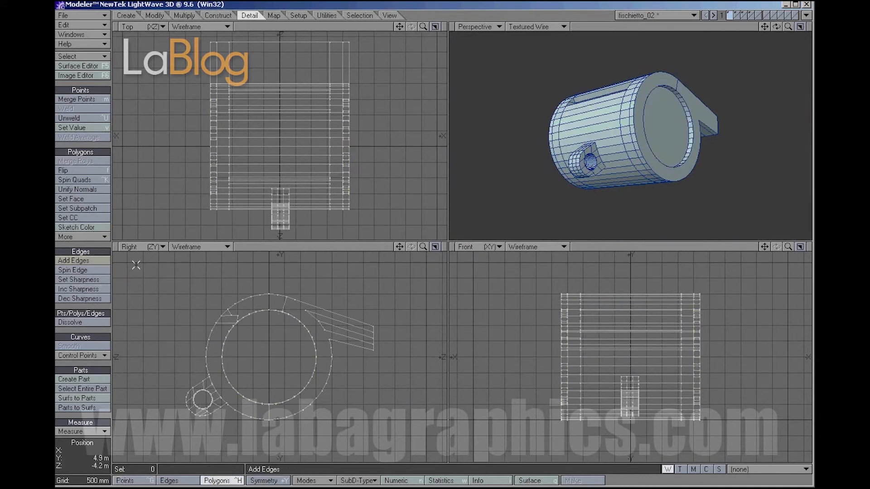
{"action": "left_click", "coordinate": [308, 376]}
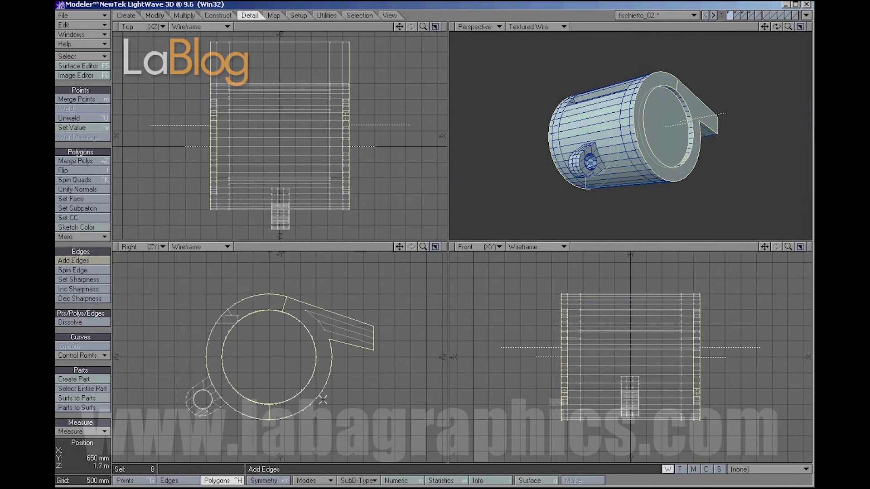
{"action": "key", "text": "]"}
{"action": "key", "text": "t"}
{"action": "mouse_move", "coordinate": [259, 353]}
{"action": "left_mouse_down"}
{"action": "mouse_move", "coordinate": [254, 358]}
{"action": "mouse_move", "coordinate": [353, 398]}
{"action": "mouse_move", "coordinate": [318, 298]}
{"action": "mouse_move", "coordinate": [336, 365]}
{"action": "mouse_move", "coordinate": [301, 356]}
{"action": "mouse_move", "coordinate": [342, 360]}
{"action": "mouse_move", "coordinate": [258, 353]}
{"action": "left_mouse_up"}
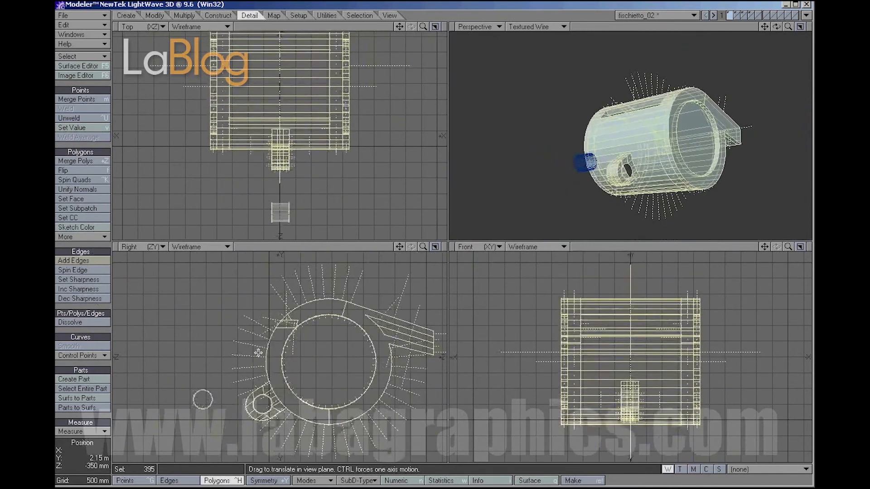
{"action": "key", "text": "u"}
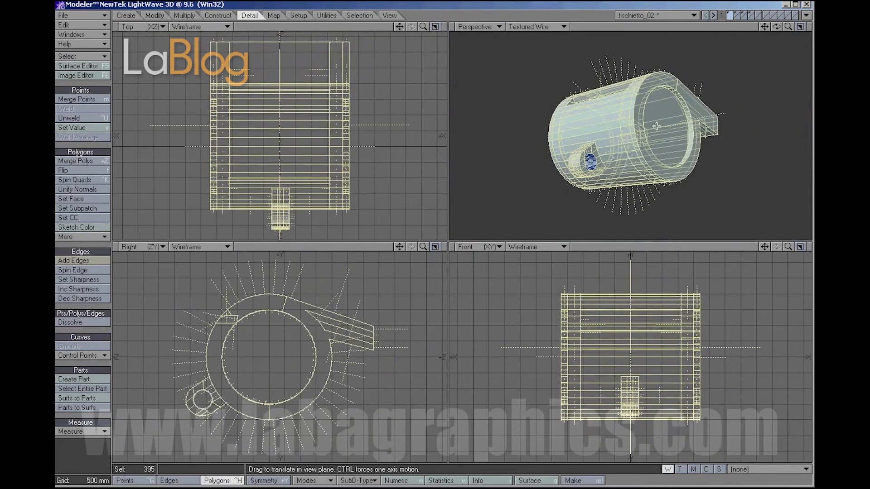
{"action": "left_click", "coordinate": [89, 146]}
Select a polygon at the side recess and extend to connected geometry to check its connection to the body, then deselect.
{"action": "left_click", "coordinate": [686, 143]}
{"action": "key", "text": "bracketright"}
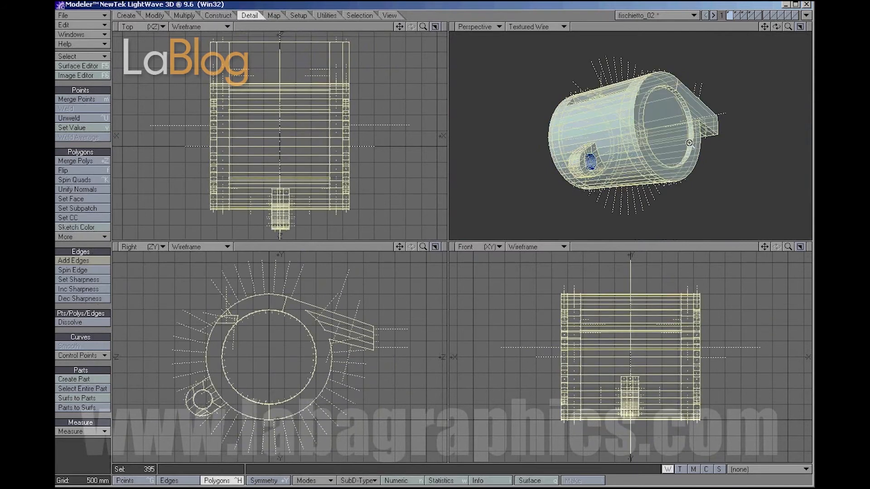
{"action": "left_click", "coordinate": [81, 146]}
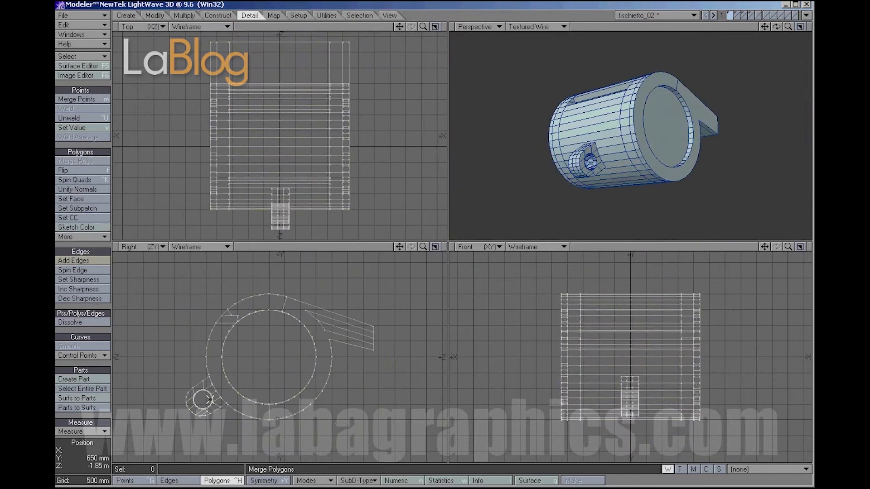
Lasso-select the ring of points around the lug's hole in the Right view.
{"action": "left_click", "coordinate": [436, 247]}
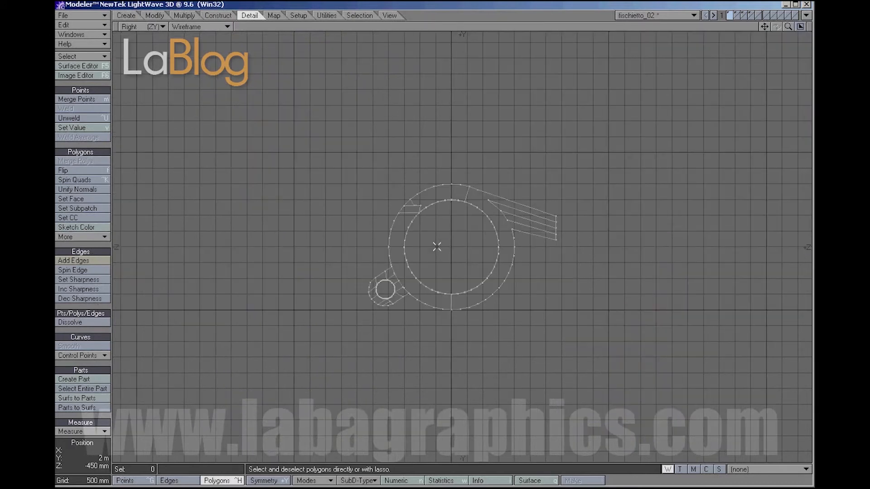
{"action": "scroll", "coordinate": [437, 247], "scroll_direction": "up", "scroll_amount": 3}
{"action": "key", "text": "ctrl+g"}
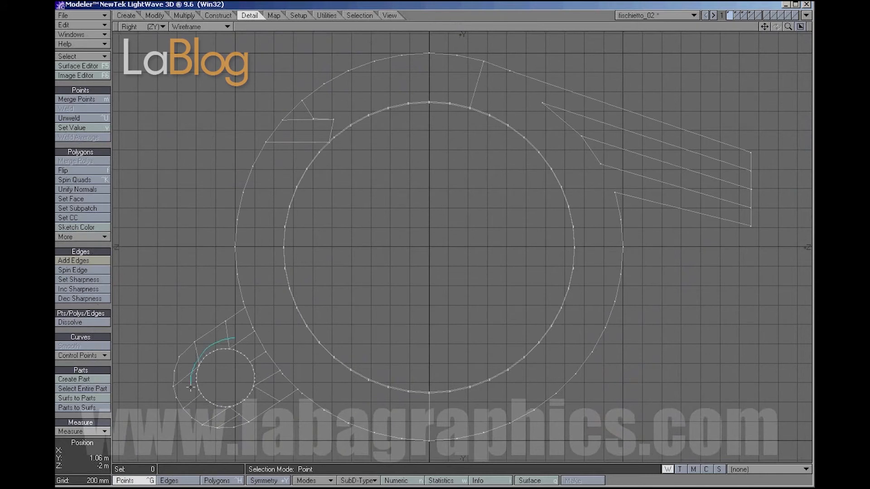
{"action": "right_click_drag", "start_coordinate": [251, 350], "coordinate": [238, 340]}
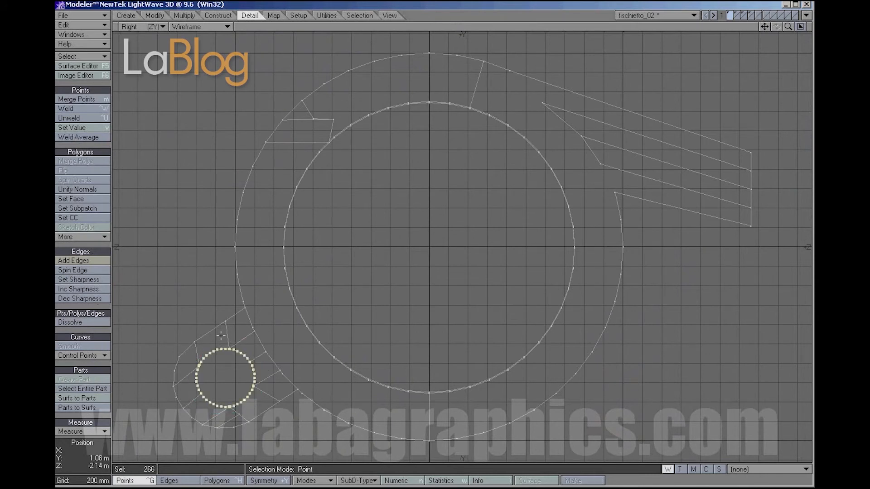
{"action": "left_click", "coordinate": [800, 26]}
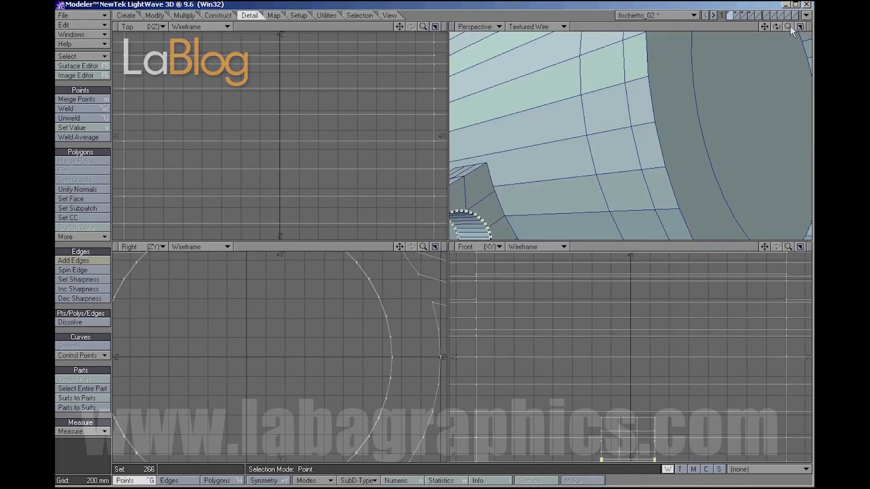
Merge the selected points around the lug's hole using Merge Points and clear the selection.
{"action": "left_click_drag", "start_coordinate": [777, 26], "coordinate": [294, 203]}
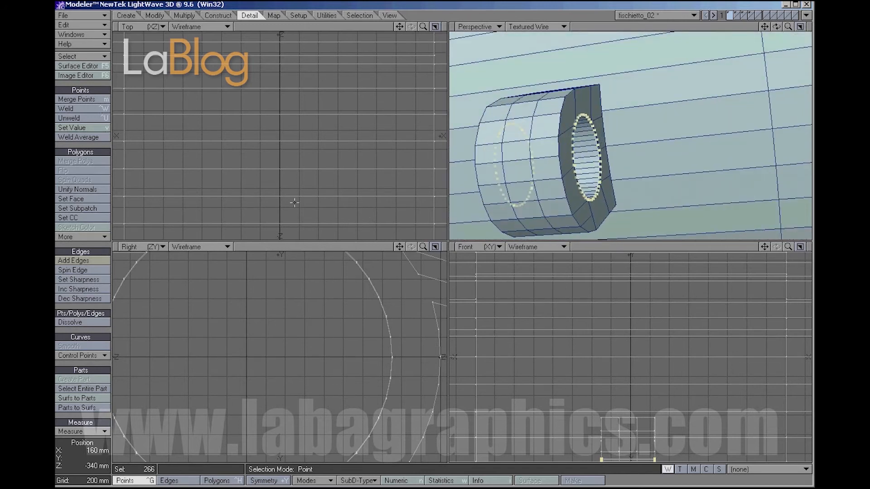
{"action": "left_click", "coordinate": [86, 101]}
{"action": "left_click", "coordinate": [760, 322]}
{"action": "left_click", "coordinate": [667, 326]}
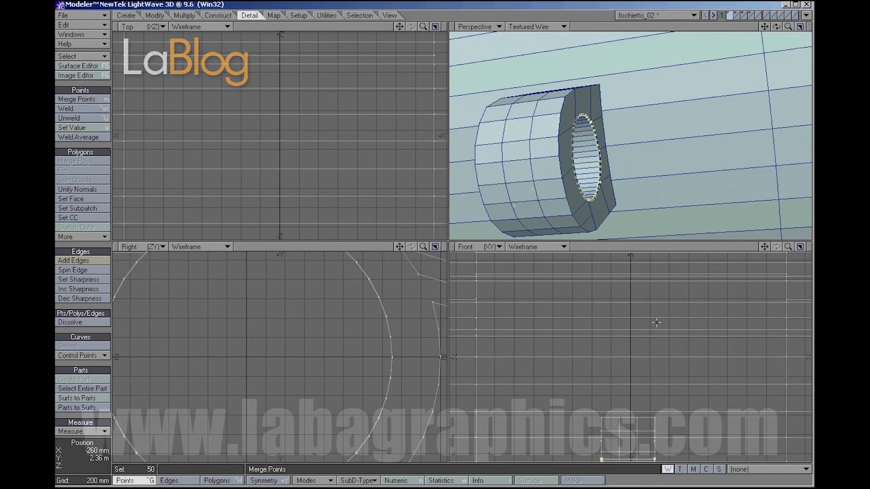
{"action": "left_click", "coordinate": [96, 250]}
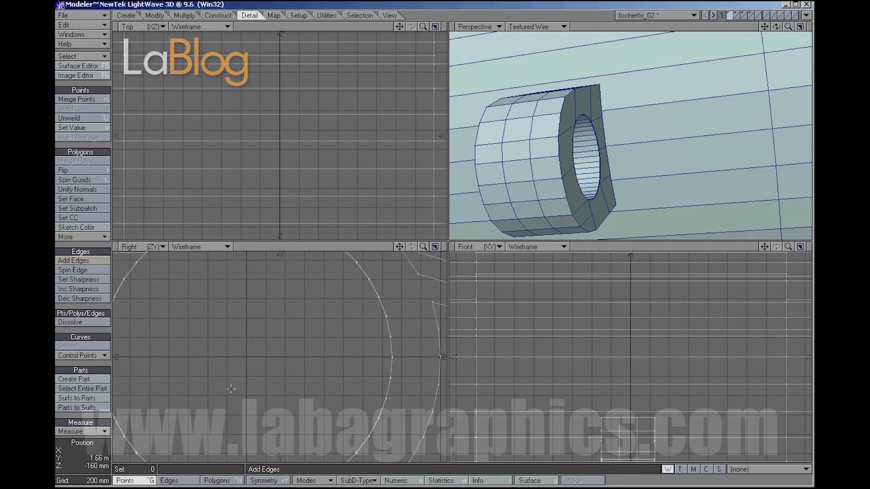
Select a body polygon, extend to connected geometry and test-move the whistle to check that all parts are joined, undo and deselect.
{"action": "left_click", "coordinate": [220, 481]}
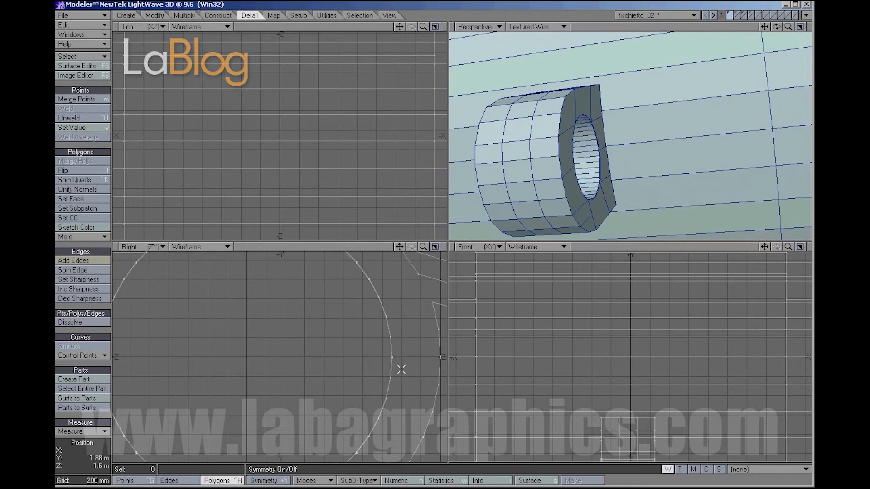
{"action": "scroll", "coordinate": [466, 368], "scroll_direction": "up", "scroll_amount": 3}
{"action": "scroll", "coordinate": [466, 369], "scroll_direction": "down", "scroll_amount": 3}
{"action": "key", "text": "a"}
{"action": "left_click_drag", "start_coordinate": [776, 26], "coordinate": [823, 31]}
{"action": "left_click_drag", "start_coordinate": [244, 423], "coordinate": [250, 417]}
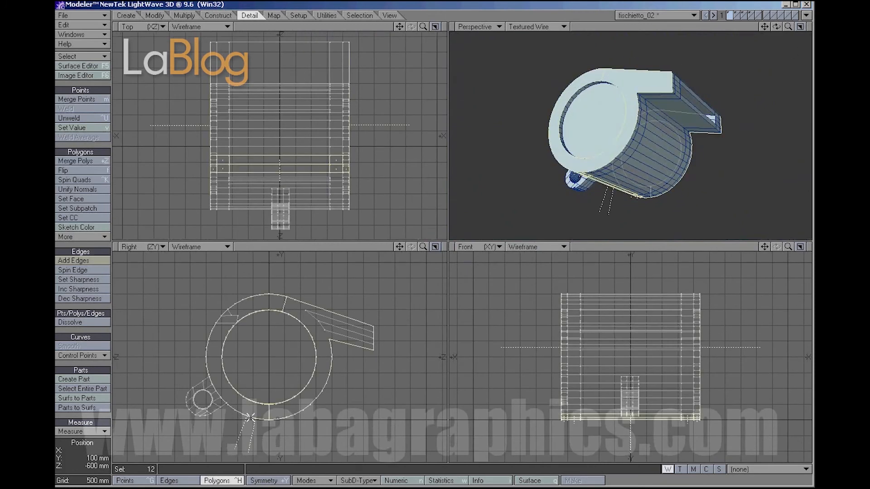
{"action": "key", "text": "bracketright"}
{"action": "key", "text": "t"}
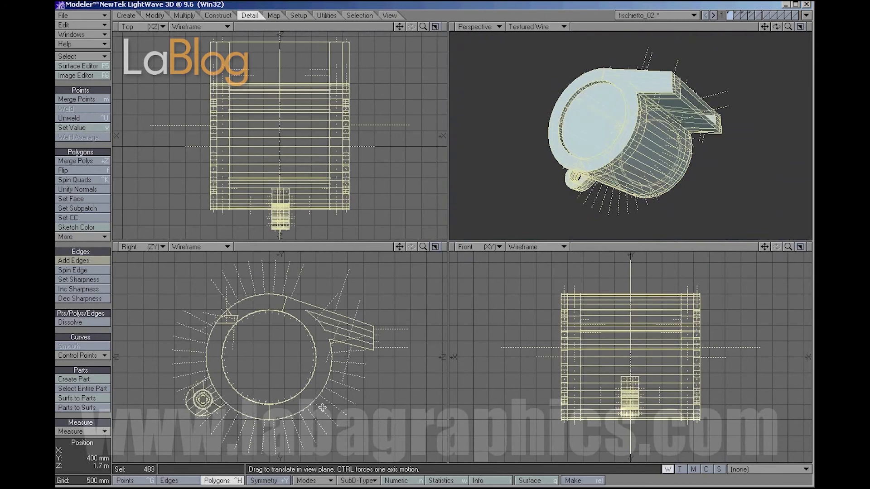
{"action": "mouse_move", "coordinate": [396, 346]}
{"action": "left_mouse_down"}
{"action": "mouse_move", "coordinate": [280, 434]}
{"action": "mouse_move", "coordinate": [482, 432]}
{"action": "mouse_move", "coordinate": [336, 432]}
{"action": "mouse_move", "coordinate": [379, 298]}
{"action": "mouse_move", "coordinate": [433, 415]}
{"action": "mouse_move", "coordinate": [395, 351]}
{"action": "left_mouse_up"}
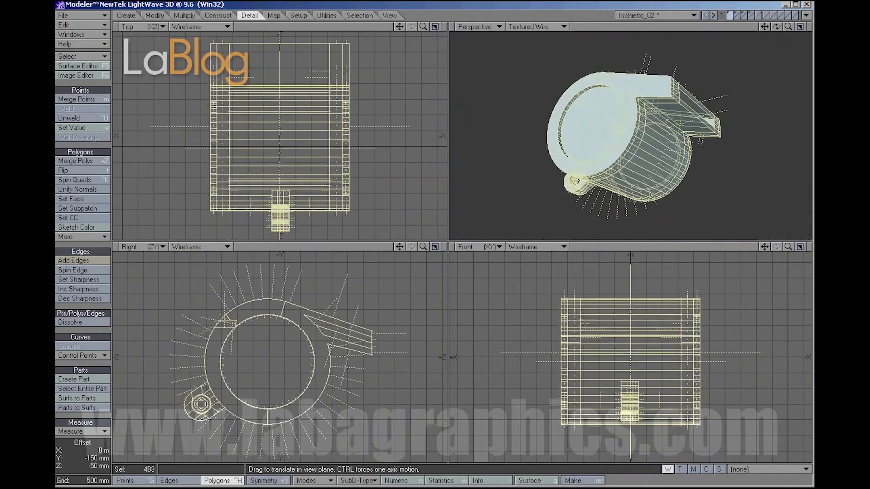
{"action": "key", "text": "a"}
{"action": "left_click", "coordinate": [108, 343]}
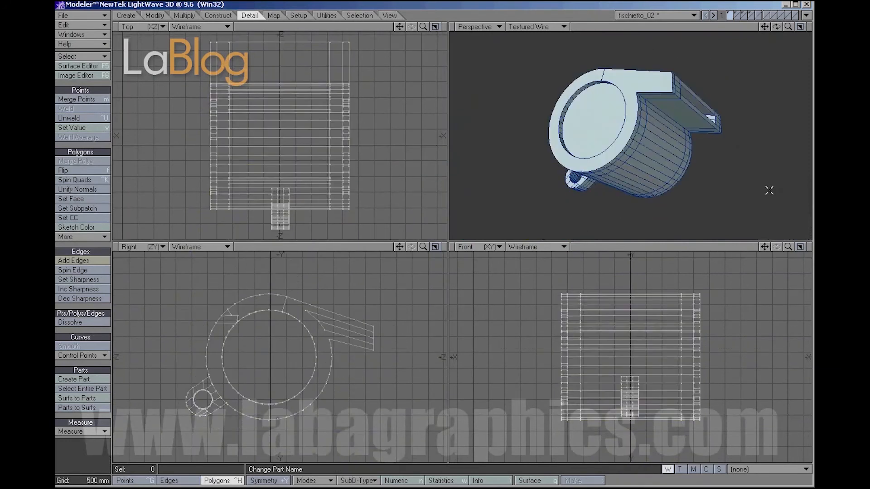
Examine the notch and the top faces near the mouthpiece junction, selecting their polygons to compare both locations, and deselect.
{"action": "left_click_drag", "start_coordinate": [776, 26], "coordinate": [725, 28]}
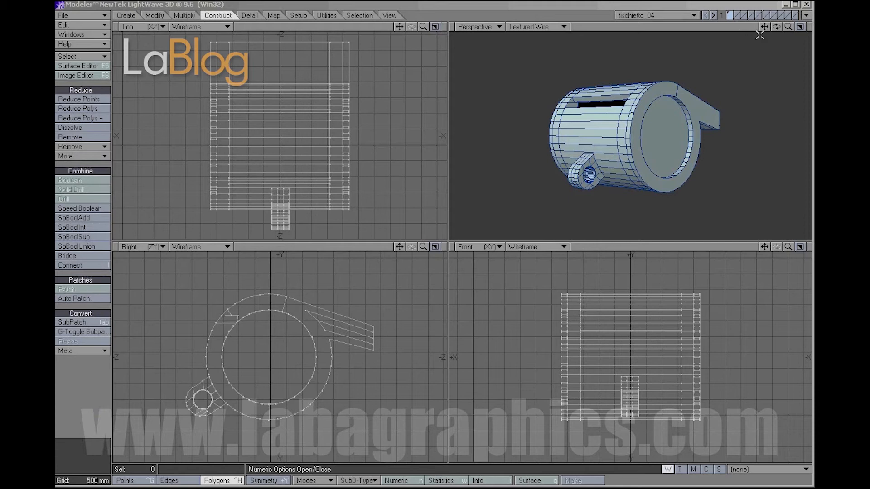
{"action": "left_click_drag", "start_coordinate": [776, 28], "coordinate": [785, 33]}
{"action": "left_click_drag", "start_coordinate": [604, 96], "coordinate": [602, 112]}
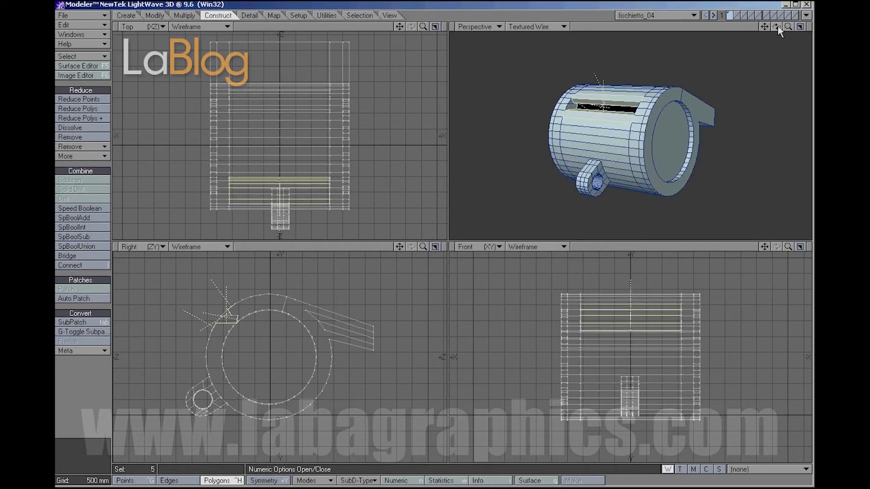
{"action": "mouse_move", "coordinate": [788, 27]}
{"action": "left_mouse_down"}
{"action": "mouse_move", "coordinate": [804, 27]}
{"action": "mouse_move", "coordinate": [771, 32]}
{"action": "mouse_move", "coordinate": [780, 35]}
{"action": "mouse_move", "coordinate": [776, 28]}
{"action": "left_mouse_up"}
{"action": "left_click", "coordinate": [90, 385]}
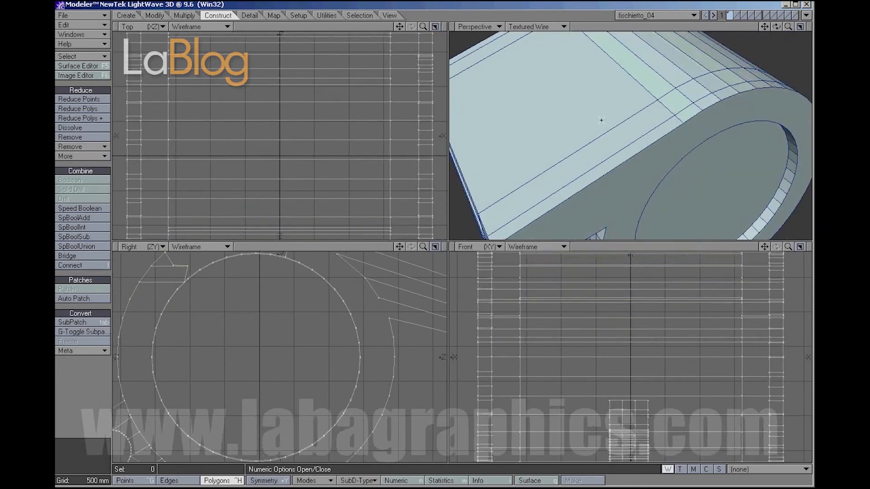
{"action": "mouse_move", "coordinate": [704, 72]}
{"action": "left_mouse_down"}
{"action": "mouse_move", "coordinate": [679, 86]}
{"action": "mouse_move", "coordinate": [662, 117]}
{"action": "left_mouse_up"}
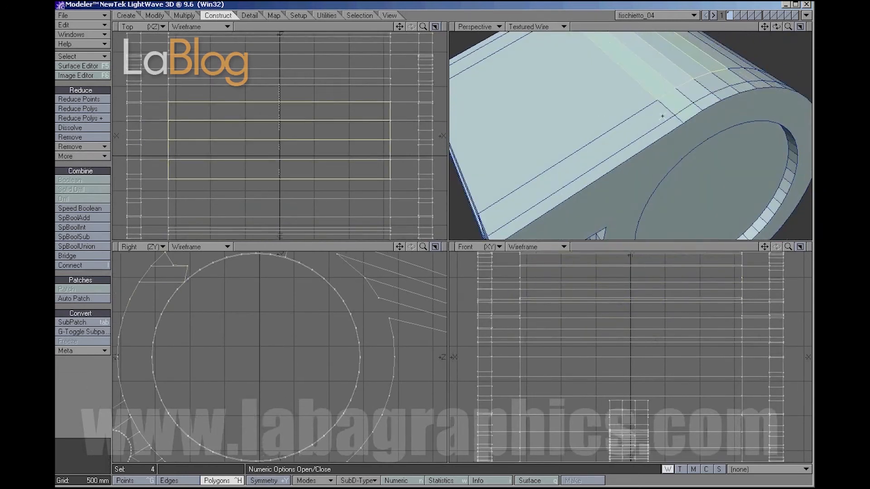
{"action": "left_click_drag", "start_coordinate": [777, 26], "coordinate": [741, 75]}
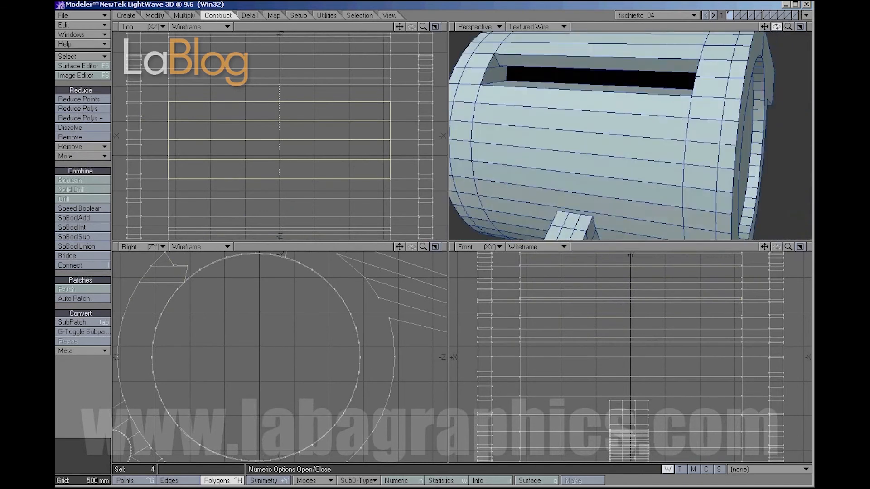
{"action": "left_click", "coordinate": [181, 369]}
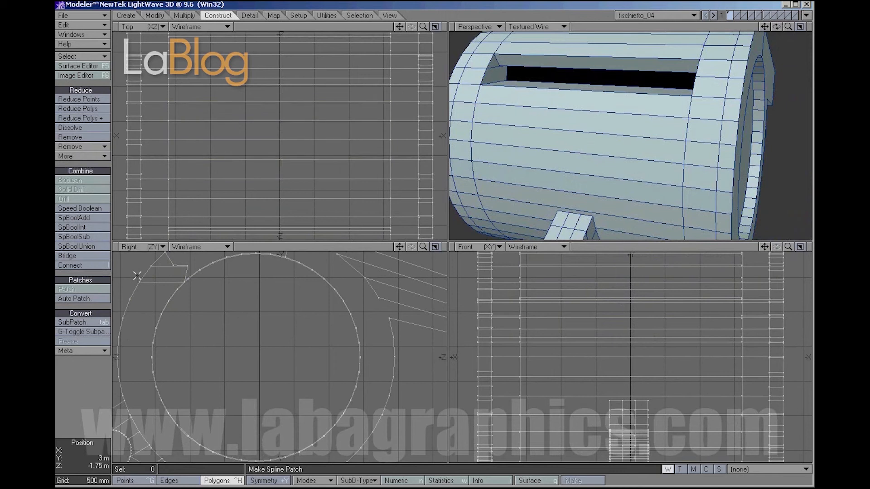
Flatten the existing notch by moving its inner points onto the body's outer curve in an enlarged Right view.
{"action": "left_click", "coordinate": [435, 247]}
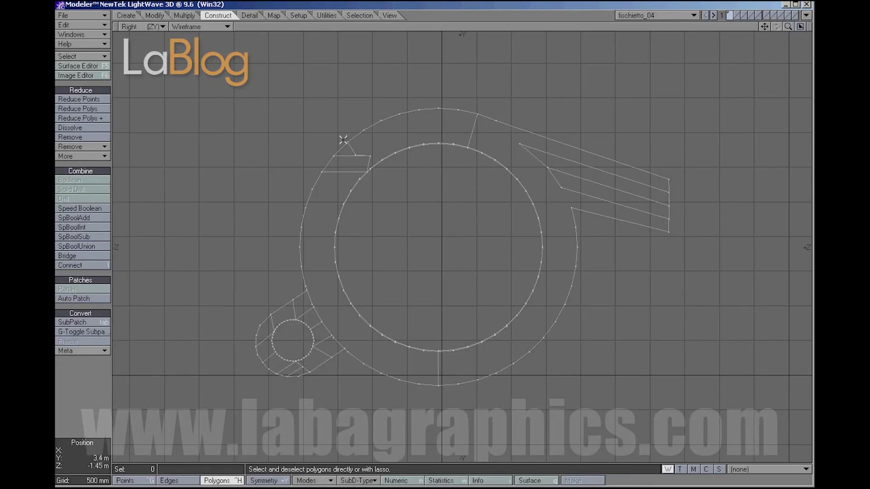
{"action": "scroll", "coordinate": [348, 160], "scroll_direction": "up", "scroll_amount": 10}
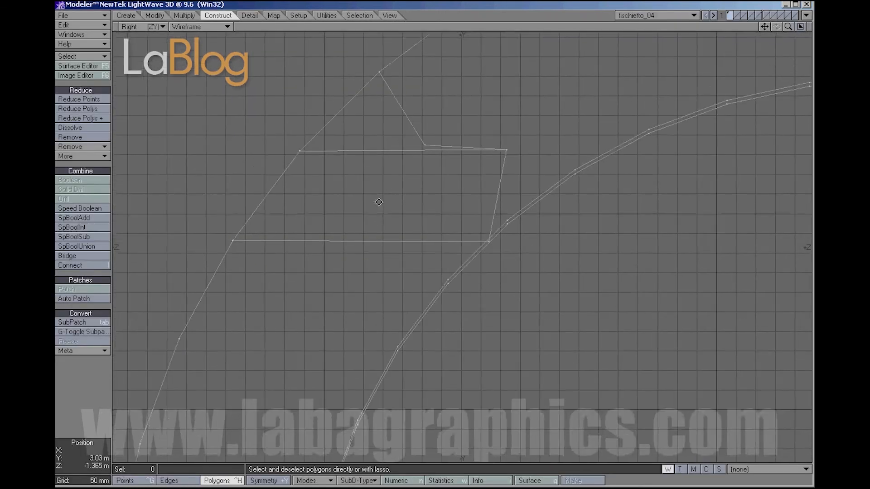
{"action": "left_click", "coordinate": [154, 15]}
{"action": "left_click", "coordinate": [83, 99]}
{"action": "left_click", "coordinate": [72, 109]}
{"action": "left_click_drag", "start_coordinate": [543, 222], "coordinate": [457, 194]}
{"action": "left_click_drag", "start_coordinate": [635, 235], "coordinate": [428, 236]}
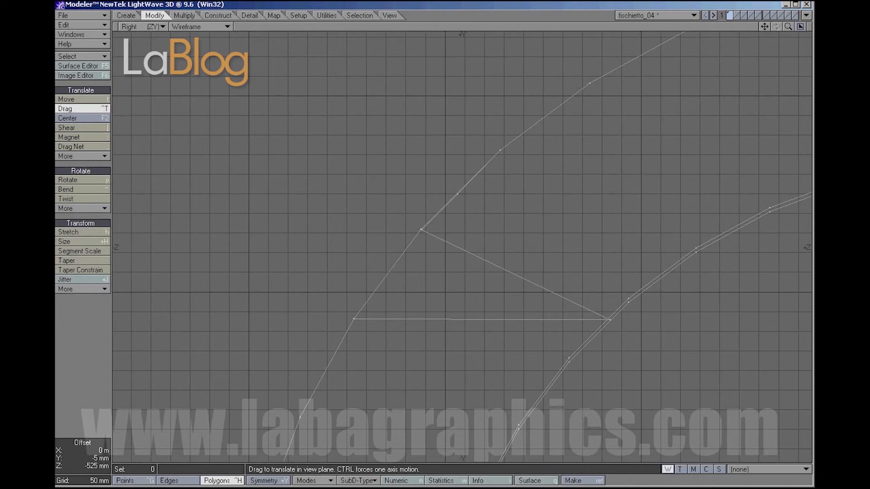
{"action": "left_click_drag", "start_coordinate": [611, 320], "coordinate": [377, 297]}
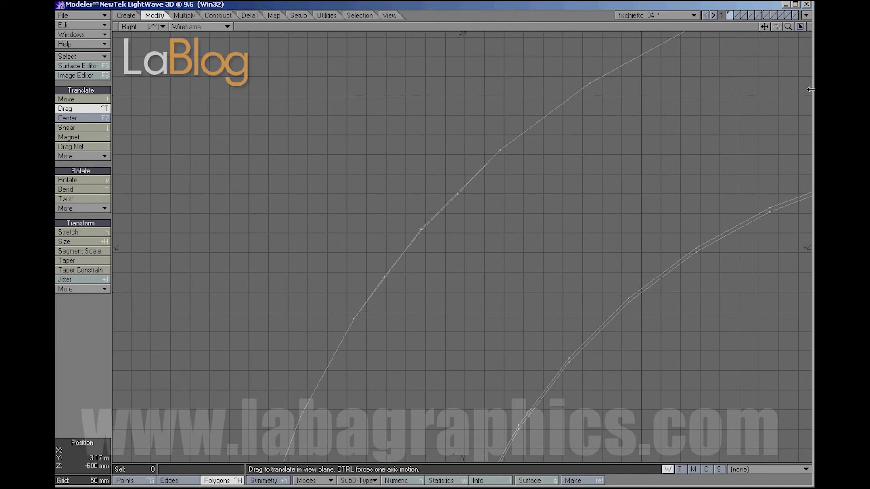
Assign the surface "fischietto" to the five polygons of the flattened notch area and deselect them.
{"action": "left_click", "coordinate": [800, 26]}
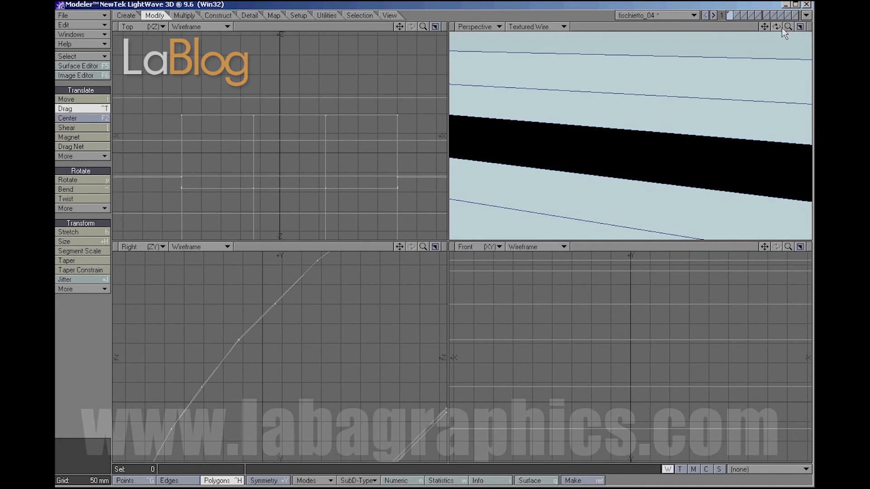
{"action": "key", "text": "a"}
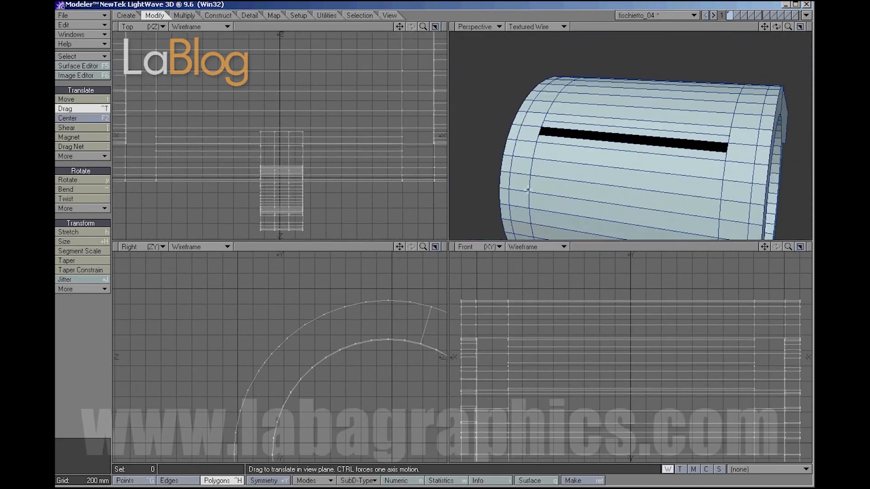
{"action": "key", "text": "space"}
{"action": "left_click_drag", "start_coordinate": [649, 125], "coordinate": [638, 162]}
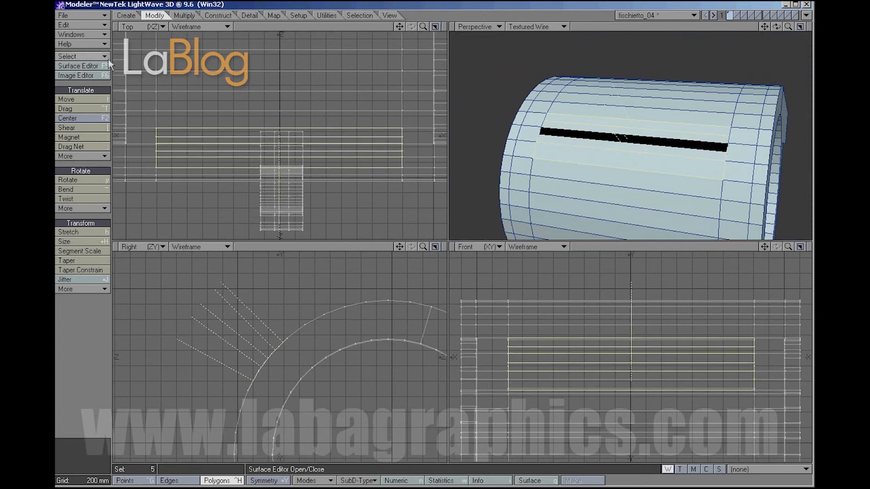
{"action": "key", "text": "q"}
{"action": "left_click", "coordinate": [730, 323]}
{"action": "left_click", "coordinate": [724, 336]}
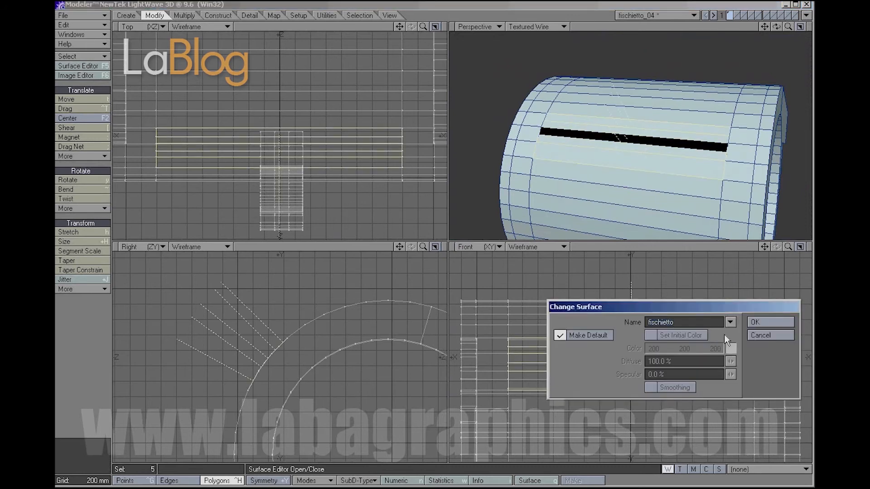
{"action": "left_click", "coordinate": [769, 324]}
{"action": "left_click", "coordinate": [82, 345]}
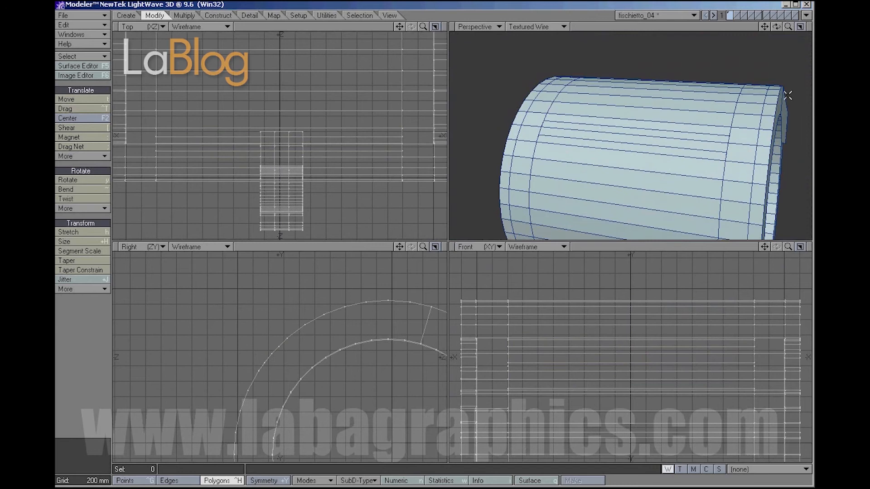
Remove the superfluous lengthwise edges across the flattened notch area.
{"action": "left_click_drag", "start_coordinate": [777, 26], "coordinate": [743, 38]}
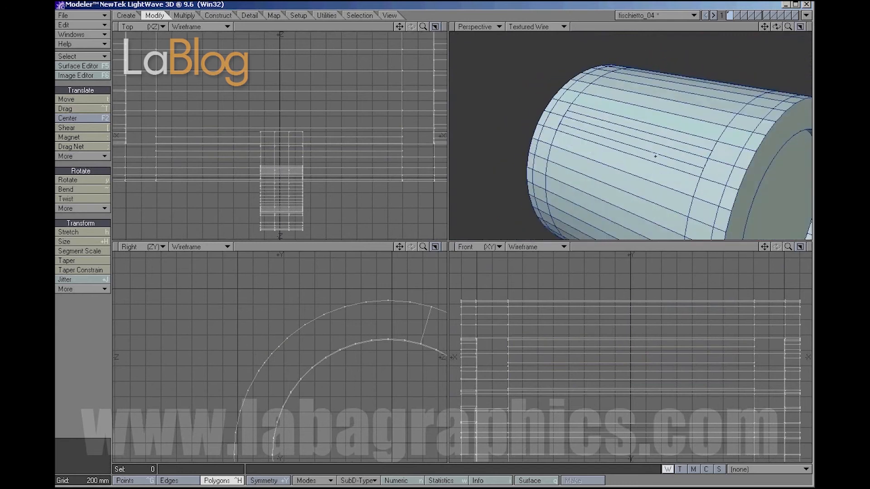
{"action": "left_click", "coordinate": [176, 480]}
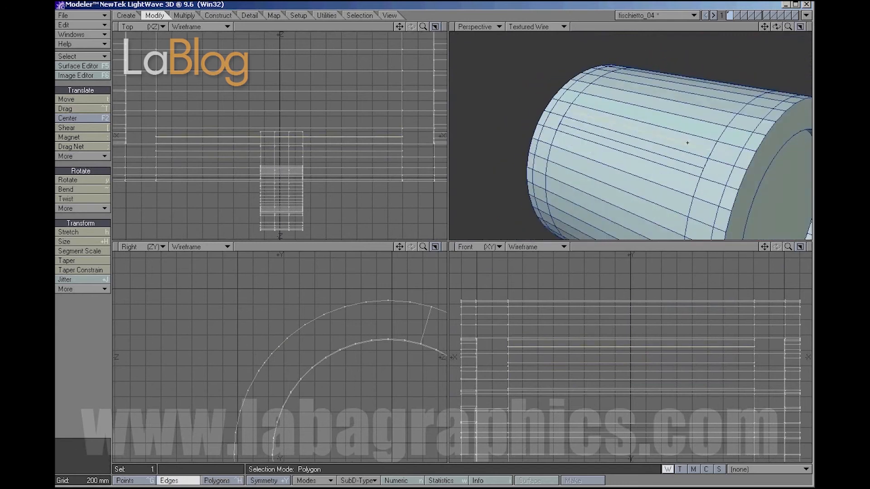
{"action": "left_click", "coordinate": [218, 15]}
{"action": "left_click", "coordinate": [86, 137]}
{"action": "left_click", "coordinate": [598, 135]}
{"action": "left_click", "coordinate": [77, 137]}
Remove the edges between the central polygons on top of the body where it meets the mouthpiece, making one larger face.
{"action": "mouse_move", "coordinate": [776, 27]}
{"action": "left_mouse_down"}
{"action": "mouse_move", "coordinate": [784, 29]}
{"action": "mouse_move", "coordinate": [773, 28]}
{"action": "left_mouse_up"}
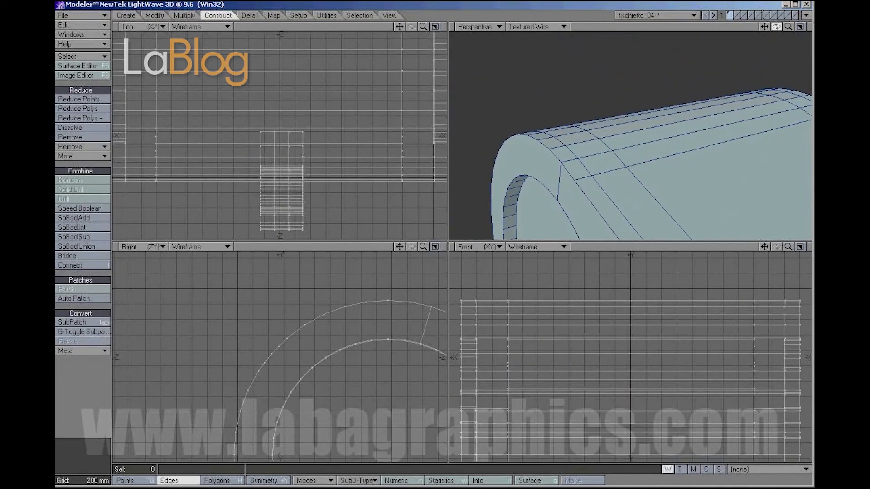
{"action": "left_click", "coordinate": [213, 481]}
{"action": "left_click", "coordinate": [102, 372]}
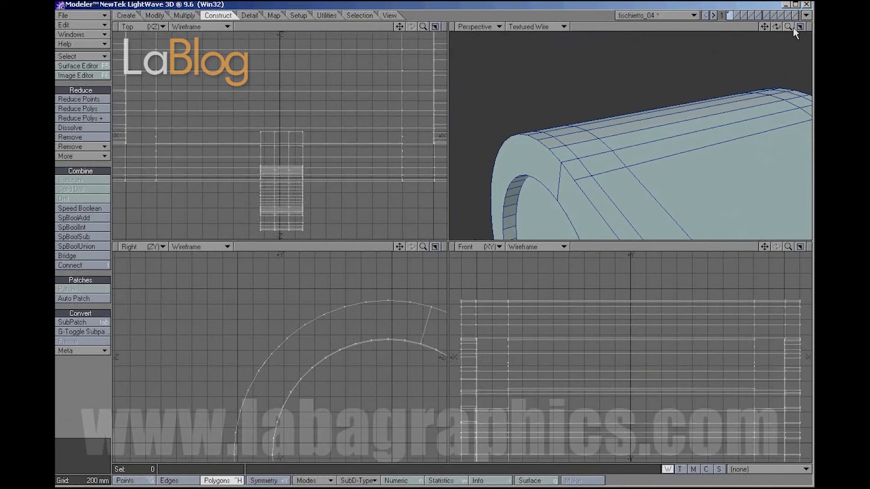
{"action": "key", "text": "a"}
{"action": "left_click_drag", "start_coordinate": [776, 27], "coordinate": [743, 36]}
{"action": "left_click_drag", "start_coordinate": [629, 130], "coordinate": [614, 122]}
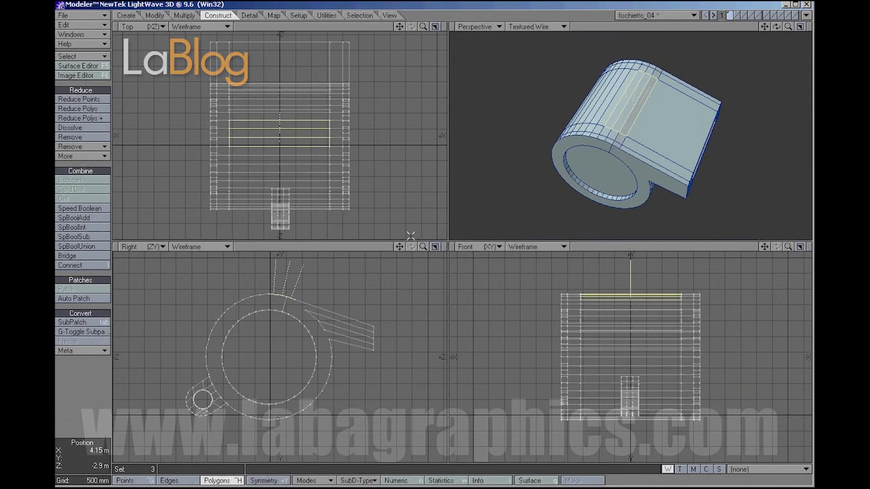
{"action": "key", "text": "space"}
{"action": "key", "text": "space"}
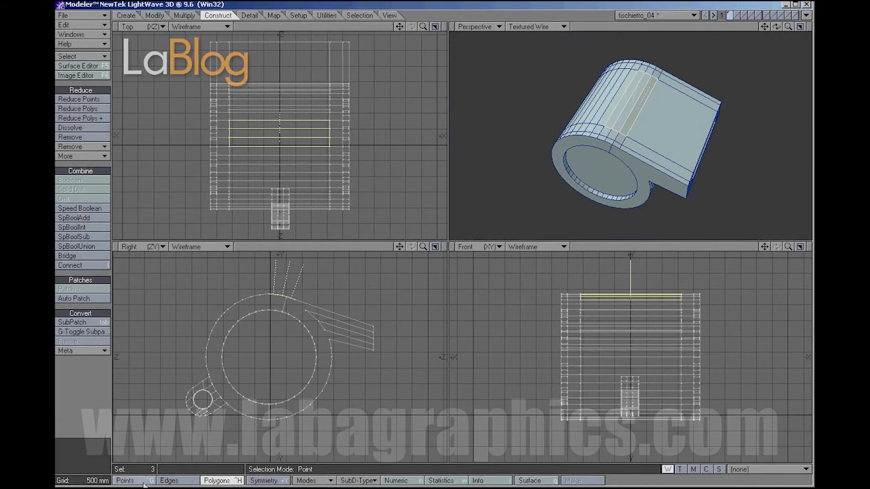
{"action": "left_click", "coordinate": [626, 118]}
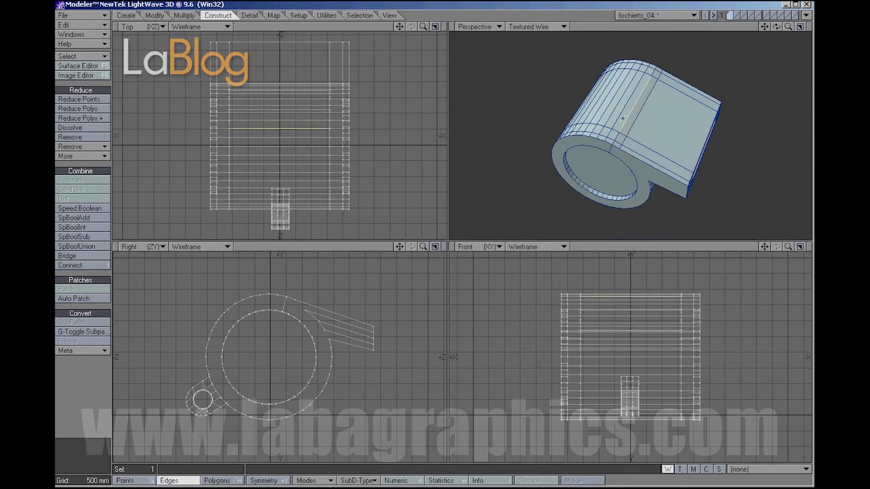
{"action": "left_click", "coordinate": [75, 138]}
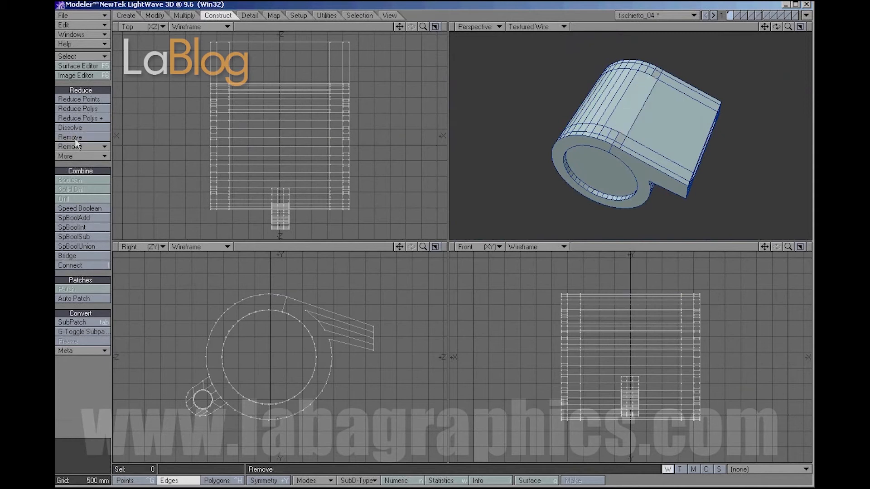
Form a new notch in the top face beside the mouthpiece and drag its inner points into a chamber profile inside the body.
{"action": "key", "text": "ctrl+h"}
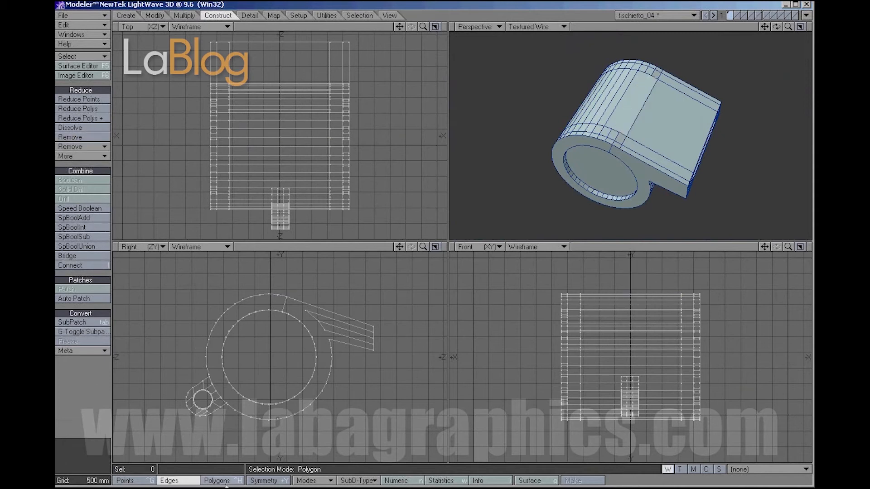
{"action": "left_click", "coordinate": [648, 135]}
{"action": "key", "text": "f"}
{"action": "left_click_drag", "start_coordinate": [325, 272], "coordinate": [313, 287]}
{"action": "key", "text": "space"}
{"action": "mouse_move", "coordinate": [777, 27]}
{"action": "left_mouse_down"}
{"action": "mouse_move", "coordinate": [711, 31]}
{"action": "mouse_move", "coordinate": [781, 32]}
{"action": "mouse_move", "coordinate": [774, 29]}
{"action": "left_mouse_up"}
{"action": "left_click_drag", "start_coordinate": [293, 277], "coordinate": [283, 260]}
{"action": "mouse_move", "coordinate": [779, 29]}
{"action": "left_mouse_down"}
{"action": "mouse_move", "coordinate": [727, 31]}
{"action": "mouse_move", "coordinate": [730, 42]}
{"action": "mouse_move", "coordinate": [770, 30]}
{"action": "left_mouse_up"}
{"action": "mouse_move", "coordinate": [301, 277]}
{"action": "left_mouse_down"}
{"action": "mouse_move", "coordinate": [293, 277]}
{"action": "mouse_move", "coordinate": [312, 268]}
{"action": "mouse_move", "coordinate": [298, 270]}
{"action": "left_mouse_up"}
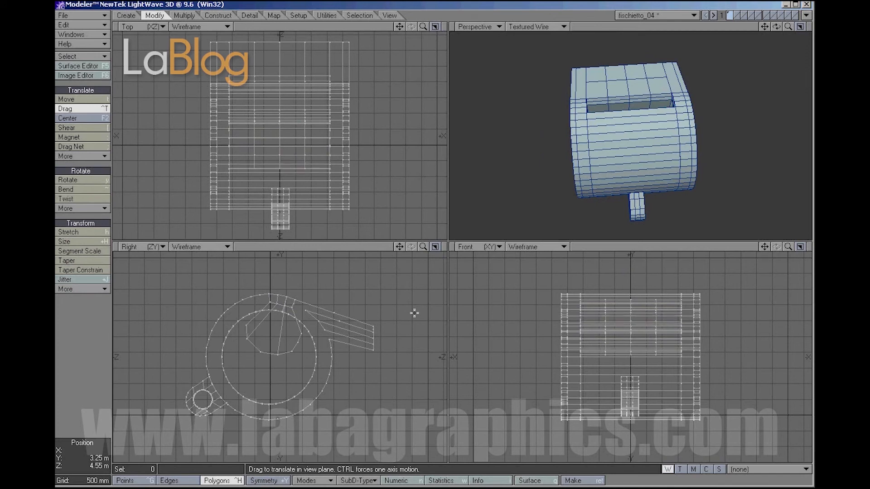
Undo the latest point drags on the new notch's inner chamber profile.
{"action": "key", "text": "ctrl+z"}
{"action": "key", "text": "ctrl+z"}
{"action": "key", "text": "ctrl+z"}
{"action": "key", "text": "ctrl+z"}
{"action": "key", "text": "ctrl+z"}
{"action": "key", "text": "ctrl+z"}
{"action": "key", "text": "ctrl+z"}
{"action": "key", "text": "ctrl+z"}
{"action": "key", "text": "ctrl+z"}
{"action": "key", "text": "ctrl+z"}
{"action": "key", "text": "ctrl+z"}
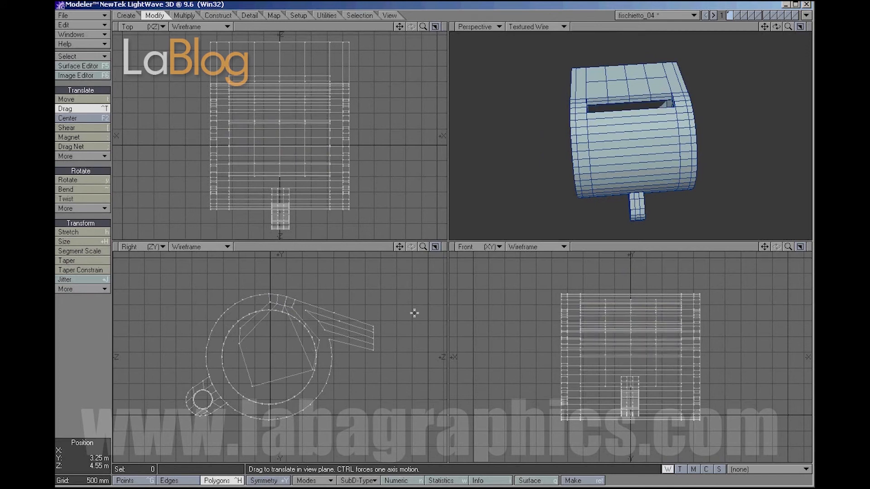
{"action": "key", "text": "ctrl+z"}
{"action": "key", "text": "Return"}
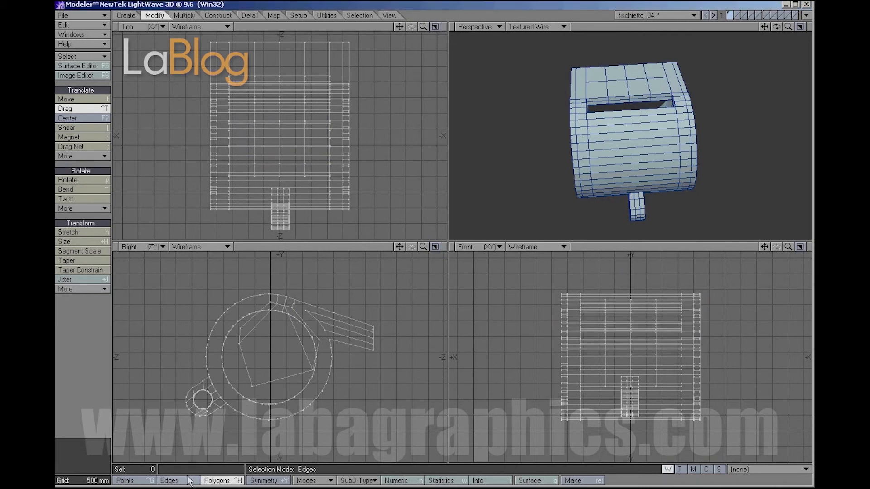
Delete the polygons forming the notch's inner chamber inside the body, including the remaining upper one.
{"action": "key", "text": "space"}
{"action": "left_click_drag", "start_coordinate": [269, 384], "coordinate": [250, 376]}
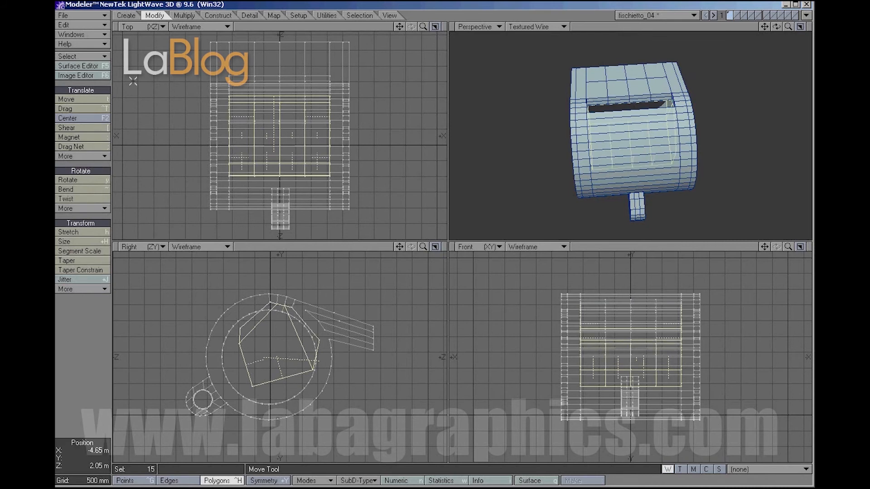
{"action": "left_click", "coordinate": [184, 15]}
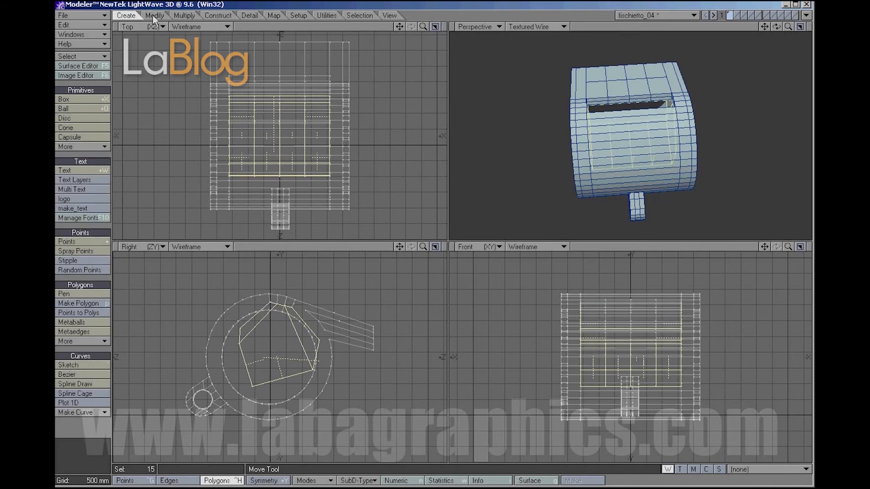
{"action": "left_click", "coordinate": [218, 15]}
{"action": "key", "text": "k"}
{"action": "left_click", "coordinate": [247, 324]}
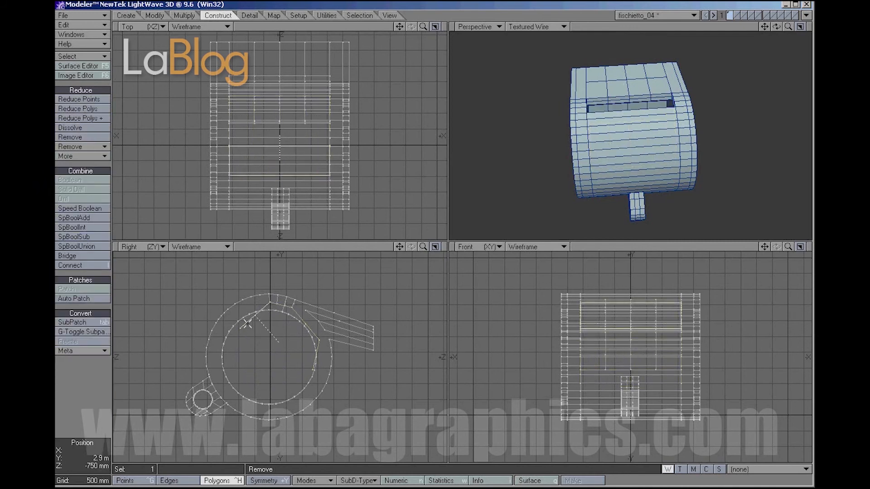
{"action": "left_click_drag", "start_coordinate": [775, 30], "coordinate": [739, 57]}
{"action": "left_click", "coordinate": [78, 138]}
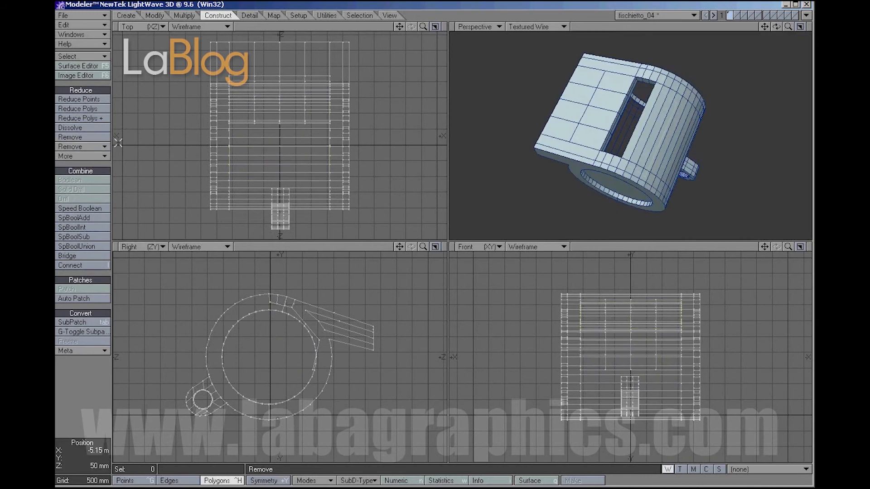
Delete the leftover inner wall polygons between the notch and the circular recess, beside the mouthpiece channel.
{"action": "left_click_drag", "start_coordinate": [306, 326], "coordinate": [299, 317]}
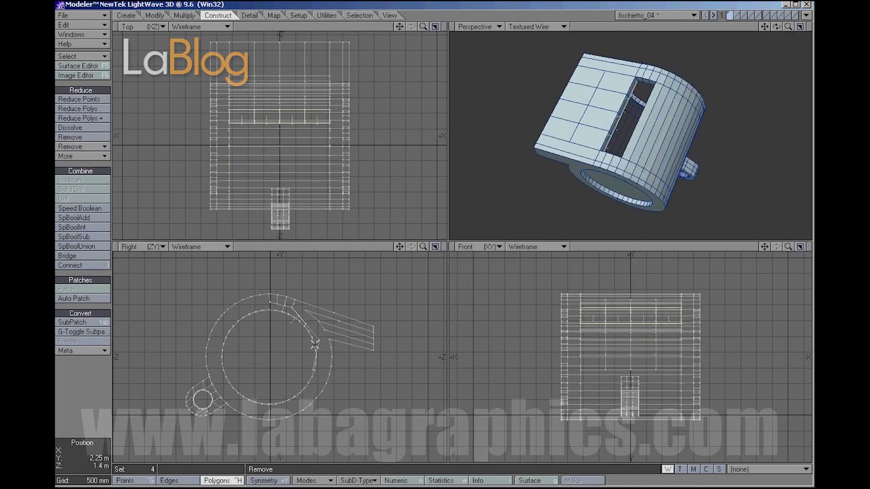
{"action": "left_click_drag", "start_coordinate": [316, 338], "coordinate": [317, 348]}
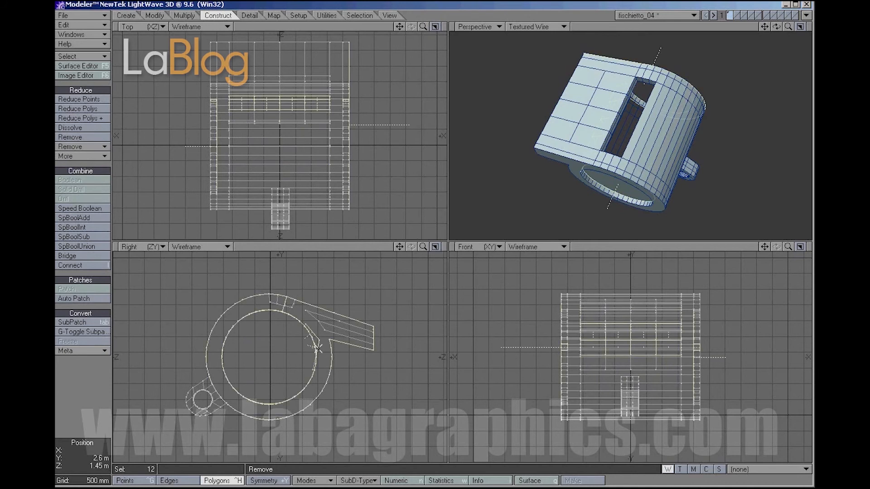
{"action": "left_click_drag", "start_coordinate": [241, 376], "coordinate": [192, 380]}
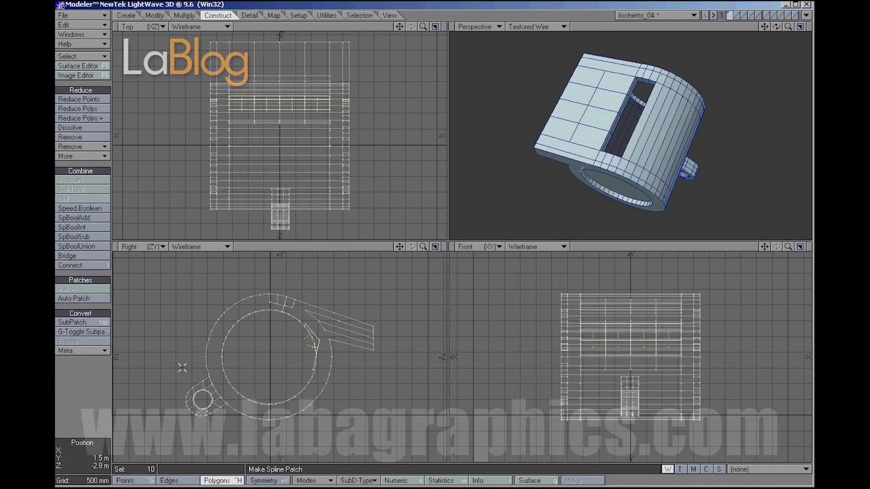
{"action": "key", "text": "quotedbl"}
{"action": "left_click", "coordinate": [98, 394]}
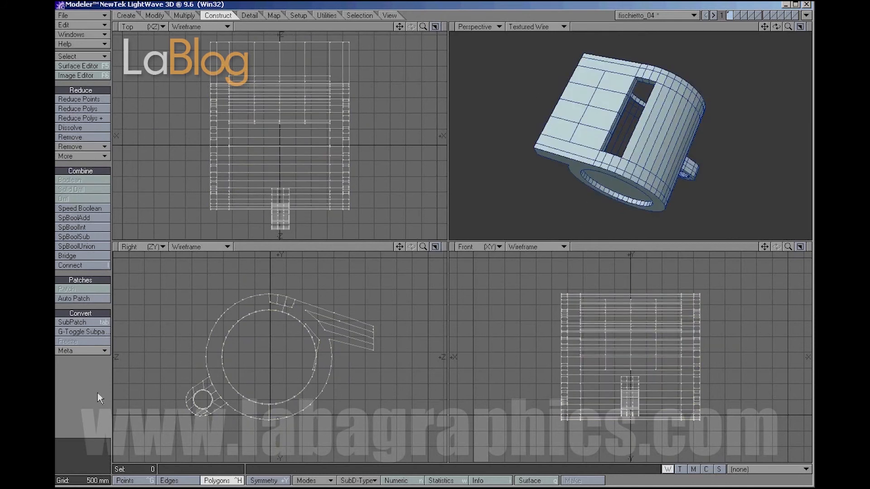
{"action": "left_click_drag", "start_coordinate": [318, 337], "coordinate": [319, 346]}
{"action": "left_click", "coordinate": [85, 137]}
{"action": "left_click", "coordinate": [435, 247]}
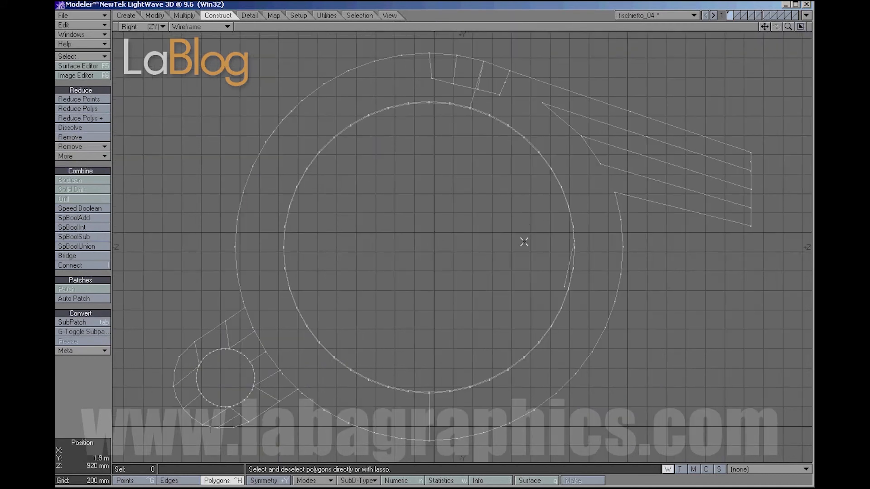
{"action": "left_click", "coordinate": [75, 137]}
Examine the body's side polygon, the cleaned notch and the settings of the fischietto surface.
{"action": "left_click", "coordinate": [481, 109]}
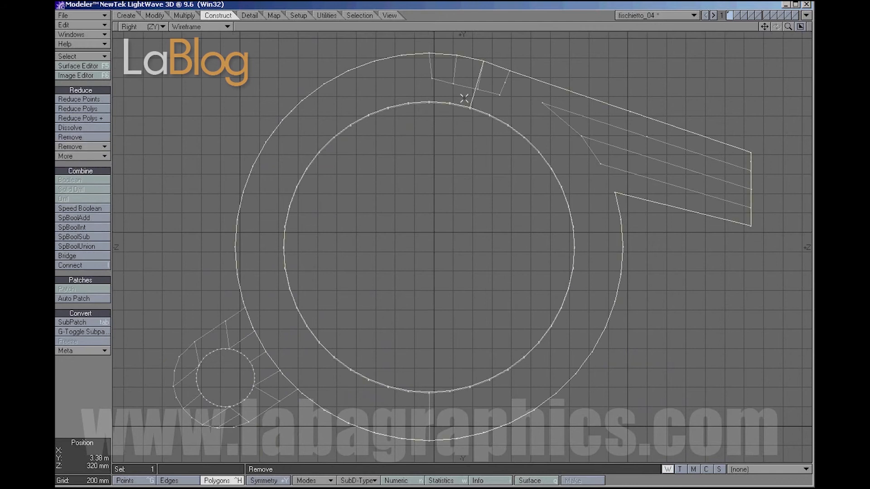
{"action": "left_click", "coordinate": [66, 299]}
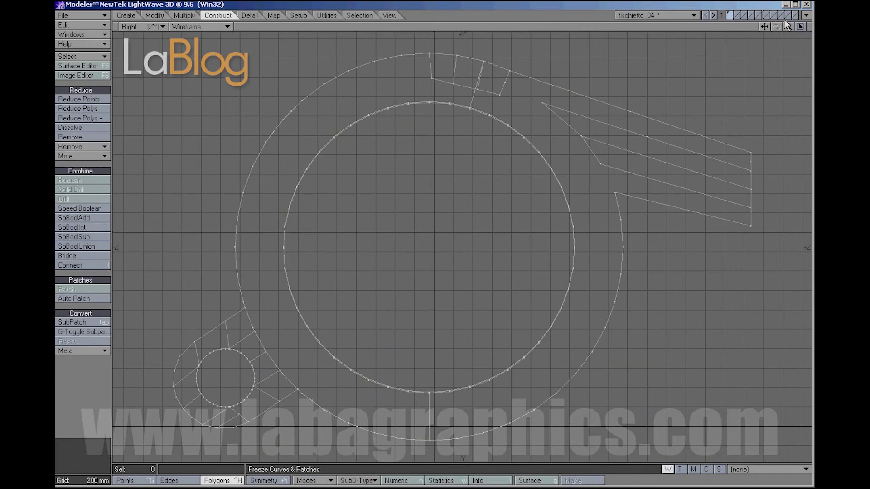
{"action": "left_click", "coordinate": [799, 28]}
{"action": "mouse_move", "coordinate": [778, 26]}
{"action": "left_mouse_down"}
{"action": "mouse_move", "coordinate": [766, 34]}
{"action": "mouse_move", "coordinate": [793, 32]}
{"action": "mouse_move", "coordinate": [776, 26]}
{"action": "left_mouse_up"}
{"action": "key", "text": "a"}
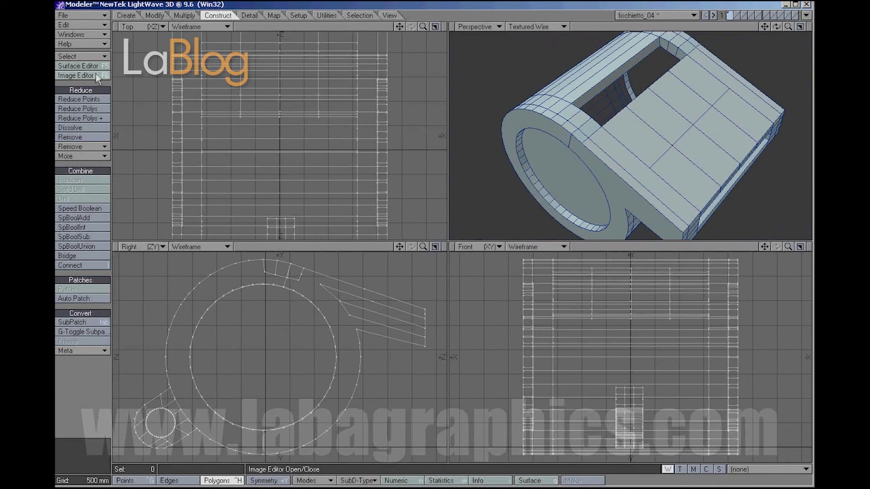
{"action": "key", "text": "F5"}
{"action": "left_click", "coordinate": [457, 269]}
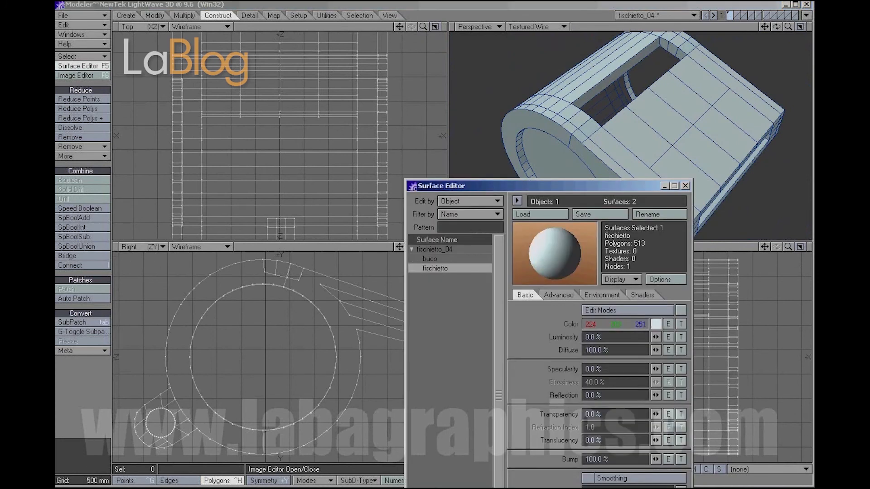
{"action": "left_click", "coordinate": [685, 186]}
Remove the stray polygon at the notch on top of the body.
{"action": "mouse_move", "coordinate": [777, 26]}
{"action": "left_mouse_down"}
{"action": "mouse_move", "coordinate": [748, 56]}
{"action": "mouse_move", "coordinate": [770, 36]}
{"action": "mouse_move", "coordinate": [759, 47]}
{"action": "mouse_move", "coordinate": [773, 77]}
{"action": "mouse_move", "coordinate": [752, 50]}
{"action": "mouse_move", "coordinate": [738, 73]}
{"action": "mouse_move", "coordinate": [772, 29]}
{"action": "mouse_move", "coordinate": [750, 37]}
{"action": "mouse_move", "coordinate": [775, 29]}
{"action": "mouse_move", "coordinate": [750, 17]}
{"action": "mouse_move", "coordinate": [770, 28]}
{"action": "mouse_move", "coordinate": [753, 27]}
{"action": "mouse_move", "coordinate": [776, 26]}
{"action": "mouse_move", "coordinate": [754, 35]}
{"action": "mouse_move", "coordinate": [766, 29]}
{"action": "left_mouse_up"}
{"action": "left_click", "coordinate": [599, 85]}
{"action": "left_click", "coordinate": [70, 137]}
{"action": "key", "text": "a"}
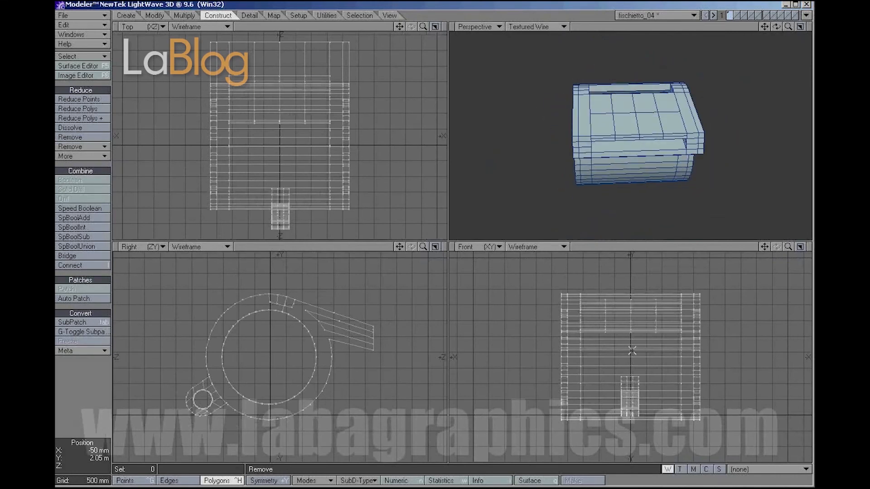
Narrow the whistle by stretching the outer points on both sides to 75% in width around the centre, keeping the height at 100%.
{"action": "key", "text": "ctrl+g"}
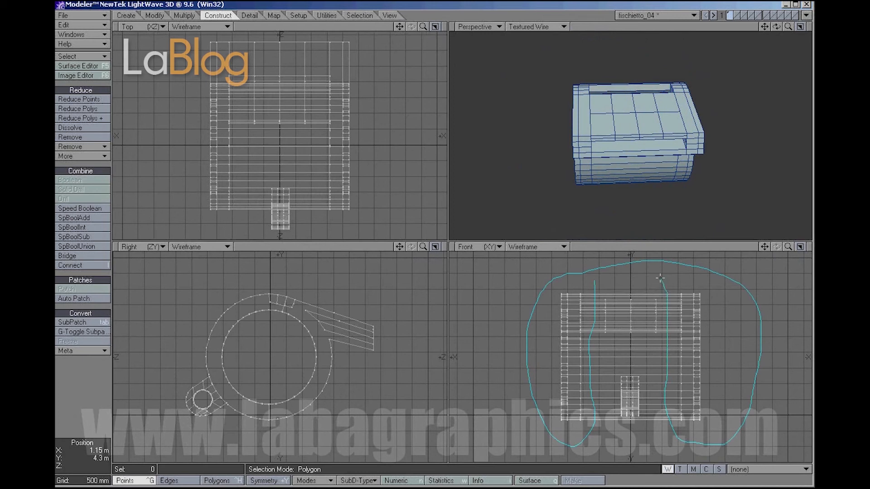
{"action": "right_click_drag", "start_coordinate": [660, 279], "coordinate": [659, 278]}
{"action": "key", "text": "h"}
{"action": "left_click", "coordinate": [800, 246]}
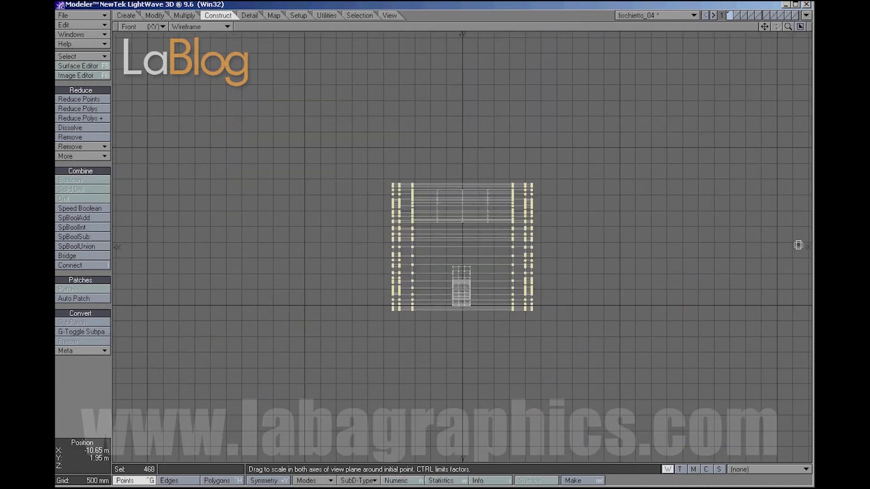
{"action": "key", "text": "a"}
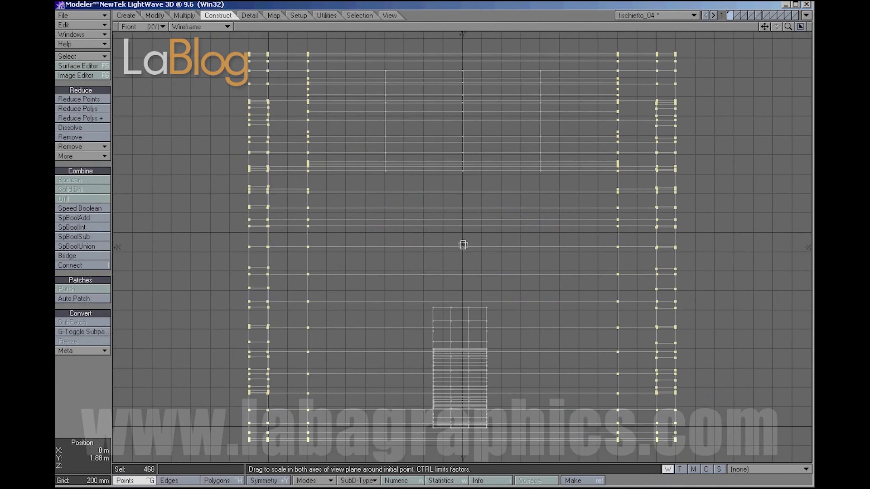
{"action": "left_click_drag", "start_coordinate": [462, 247], "coordinate": [425, 247]}
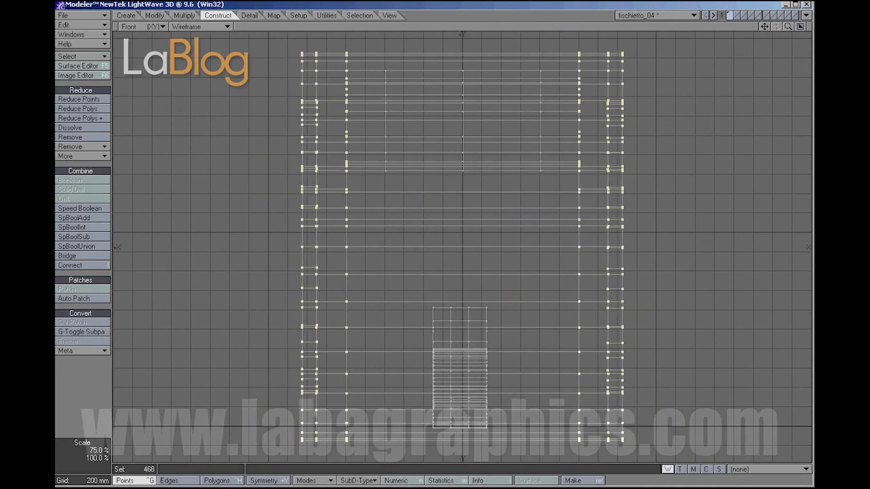
{"action": "left_click", "coordinate": [800, 26]}
{"action": "mouse_move", "coordinate": [789, 27]}
{"action": "left_mouse_down"}
{"action": "mouse_move", "coordinate": [815, 27]}
{"action": "mouse_move", "coordinate": [796, 27]}
{"action": "left_mouse_up"}
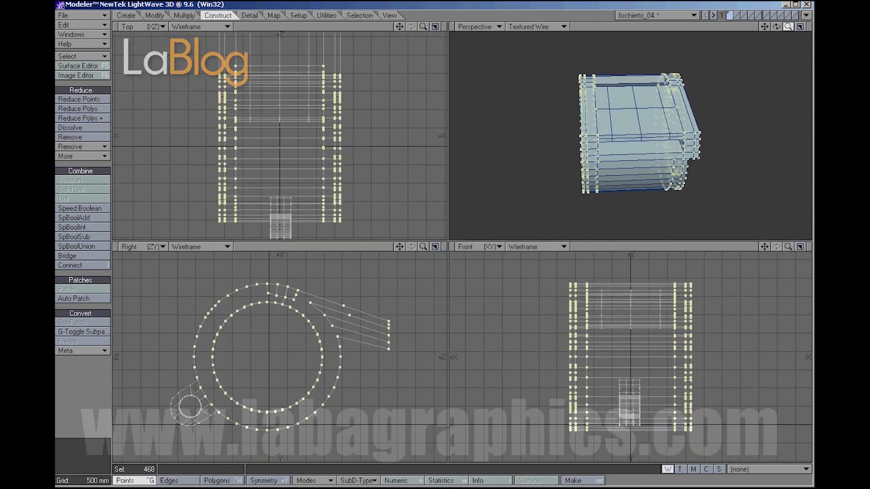
Lengthen the mouthpiece by moving its end points 1.6 m outward along Z and -500 mm in Y.
{"action": "left_click", "coordinate": [71, 393]}
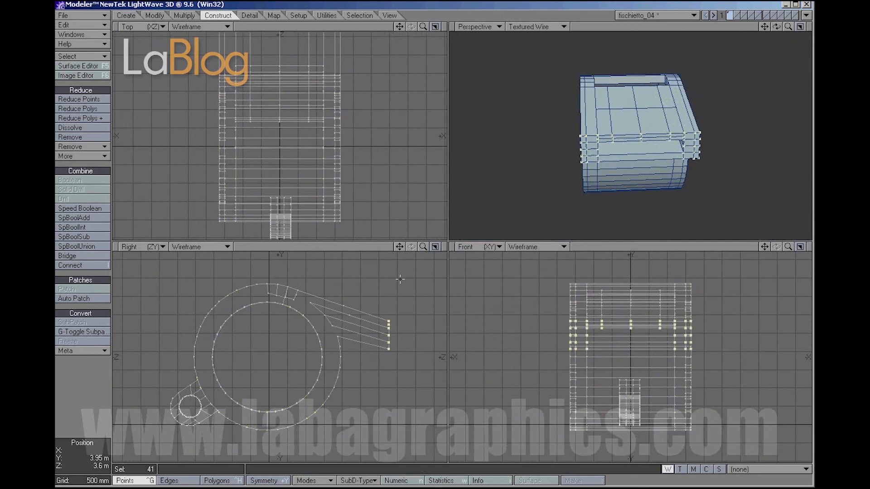
{"action": "key", "text": "t"}
{"action": "left_click_drag", "start_coordinate": [423, 349], "coordinate": [478, 369]}
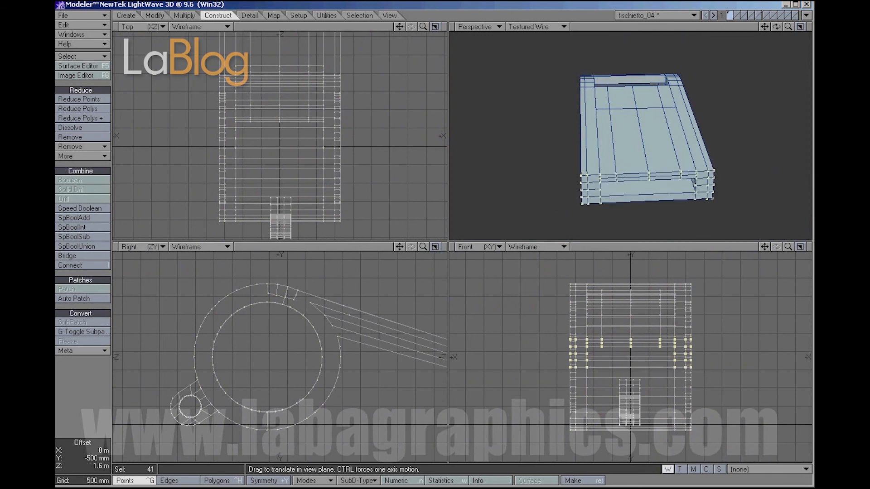
{"action": "left_click_drag", "start_coordinate": [776, 27], "coordinate": [718, 38]}
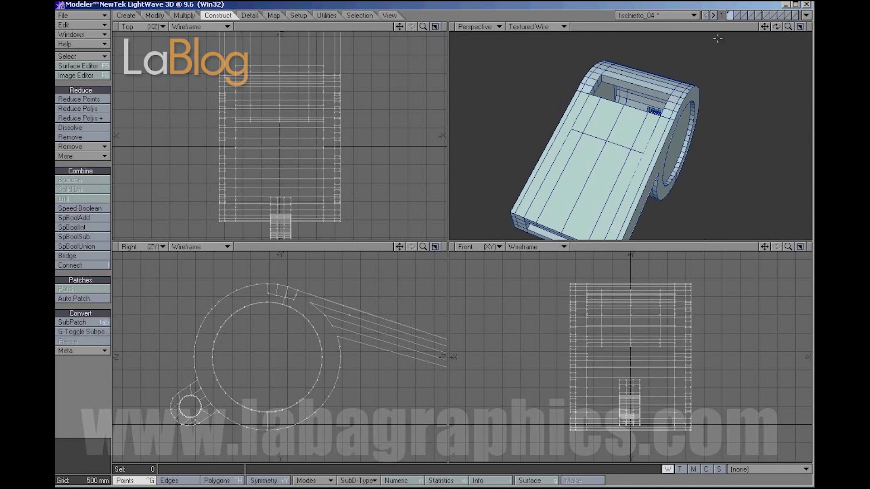
Save the object as fischietto_05 and display the perspective view in Texture shading.
{"action": "left_click", "coordinate": [74, 15]}
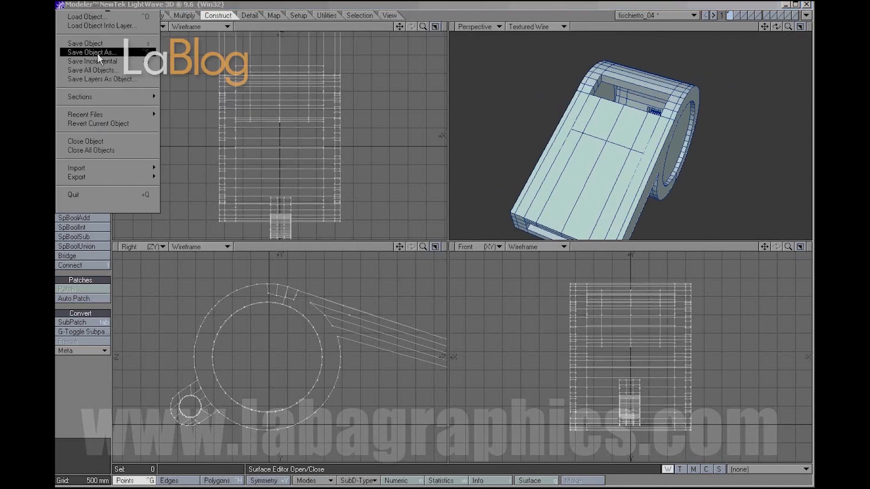
{"action": "left_click", "coordinate": [97, 54]}
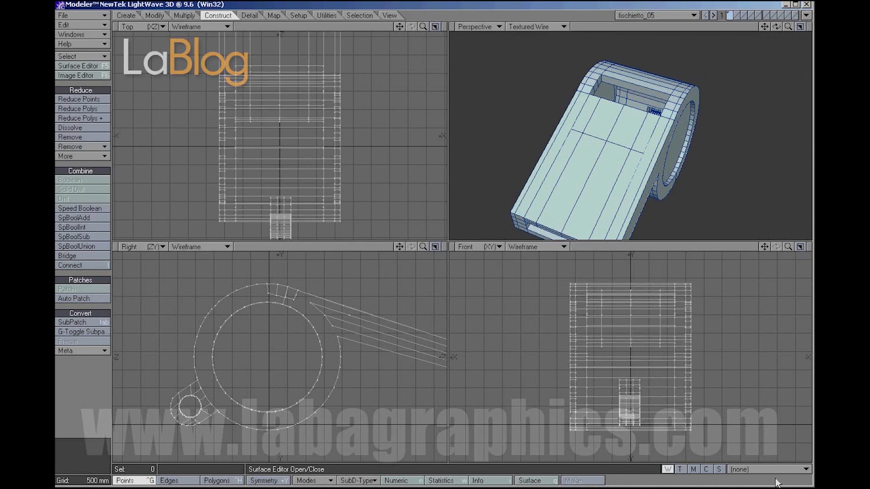
{"action": "left_click", "coordinate": [533, 28]}
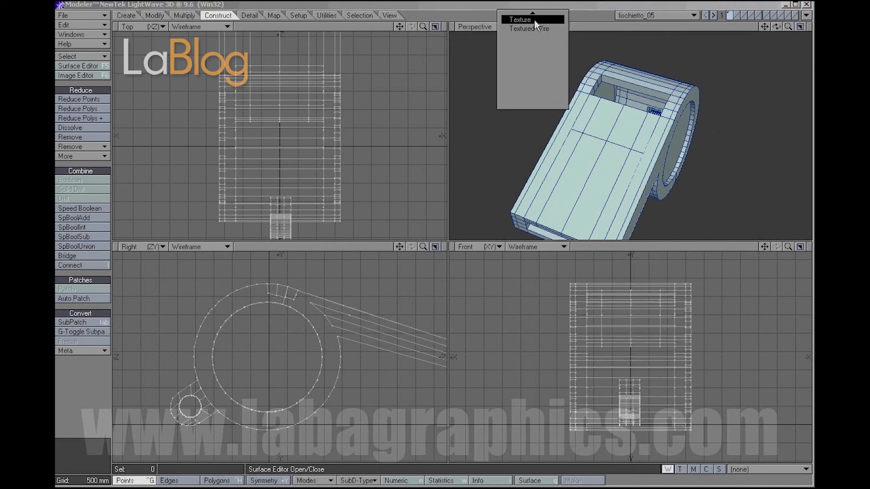
{"action": "left_click", "coordinate": [534, 20]}
{"action": "left_click_drag", "start_coordinate": [777, 26], "coordinate": [725, 30]}
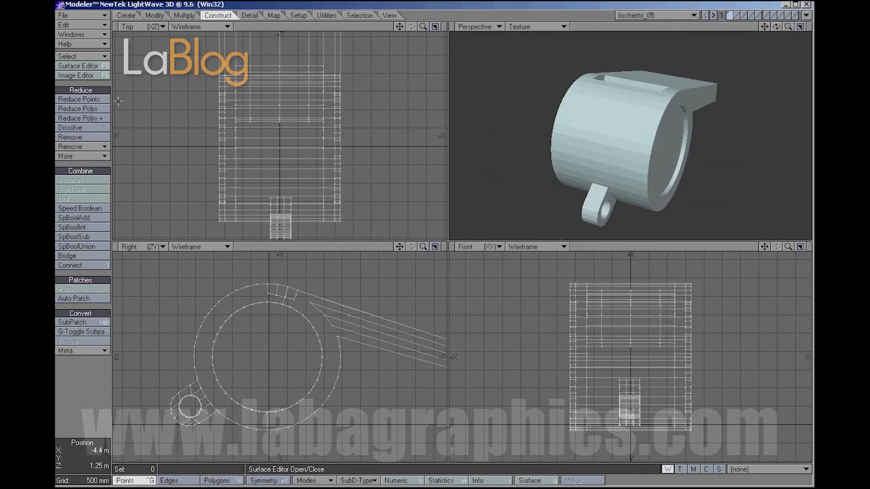
Enable Smoothing on the fischietto surface and check the shading on the whistle.
{"action": "left_click", "coordinate": [86, 67]}
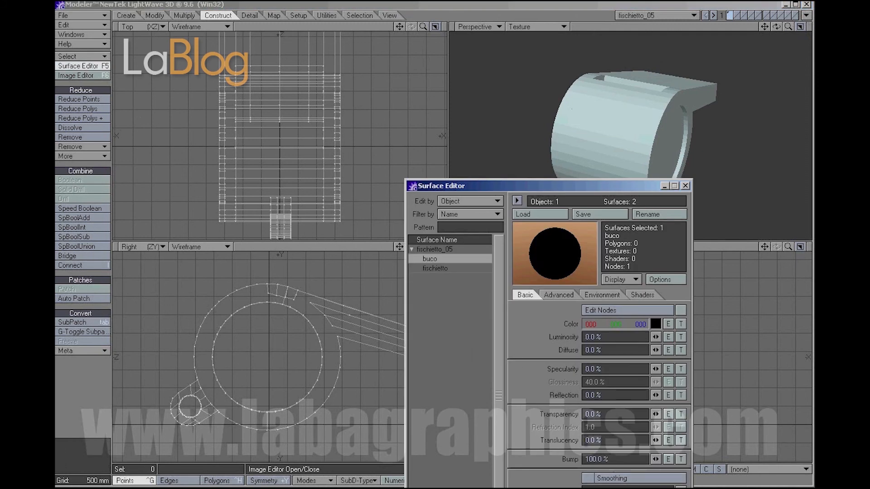
{"action": "left_click", "coordinate": [460, 270]}
{"action": "left_click", "coordinate": [588, 479]}
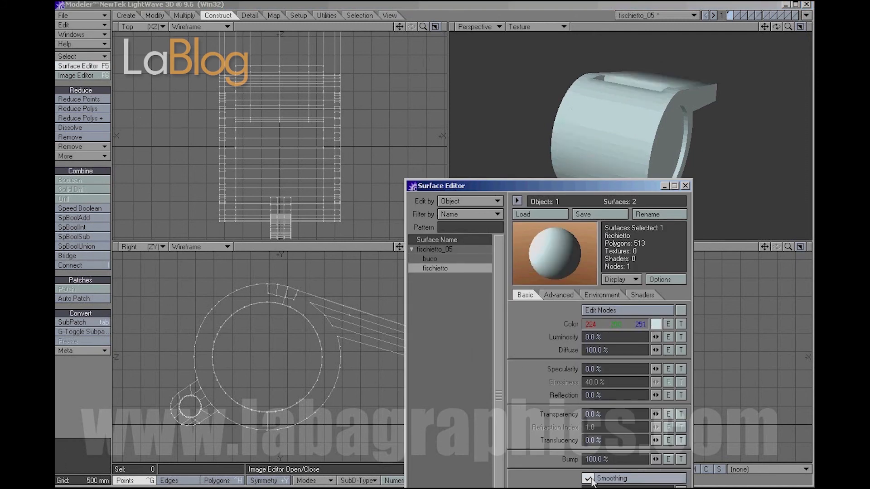
{"action": "left_click_drag", "start_coordinate": [616, 185], "coordinate": [322, 80]}
{"action": "mouse_move", "coordinate": [777, 26]}
{"action": "left_mouse_down"}
{"action": "mouse_move", "coordinate": [757, 40]}
{"action": "mouse_move", "coordinate": [703, 42]}
{"action": "mouse_move", "coordinate": [771, 43]}
{"action": "mouse_move", "coordinate": [816, 31]}
{"action": "mouse_move", "coordinate": [788, 37]}
{"action": "mouse_move", "coordinate": [777, 52]}
{"action": "mouse_move", "coordinate": [730, 43]}
{"action": "mouse_move", "coordinate": [777, 5]}
{"action": "mouse_move", "coordinate": [811, 16]}
{"action": "mouse_move", "coordinate": [743, 36]}
{"action": "mouse_move", "coordinate": [759, 47]}
{"action": "mouse_move", "coordinate": [798, 39]}
{"action": "mouse_move", "coordinate": [738, 27]}
{"action": "mouse_move", "coordinate": [748, 50]}
{"action": "mouse_move", "coordinate": [737, 20]}
{"action": "mouse_move", "coordinate": [761, 43]}
{"action": "mouse_move", "coordinate": [736, 52]}
{"action": "mouse_move", "coordinate": [702, 45]}
{"action": "mouse_move", "coordinate": [763, 21]}
{"action": "mouse_move", "coordinate": [738, 28]}
{"action": "mouse_move", "coordinate": [761, 34]}
{"action": "mouse_move", "coordinate": [735, 41]}
{"action": "mouse_move", "coordinate": [809, 18]}
{"action": "mouse_move", "coordinate": [795, 34]}
{"action": "mouse_move", "coordinate": [799, 45]}
{"action": "mouse_move", "coordinate": [811, 32]}
{"action": "mouse_move", "coordinate": [804, 41]}
{"action": "mouse_move", "coordinate": [763, 28]}
{"action": "left_mouse_up"}
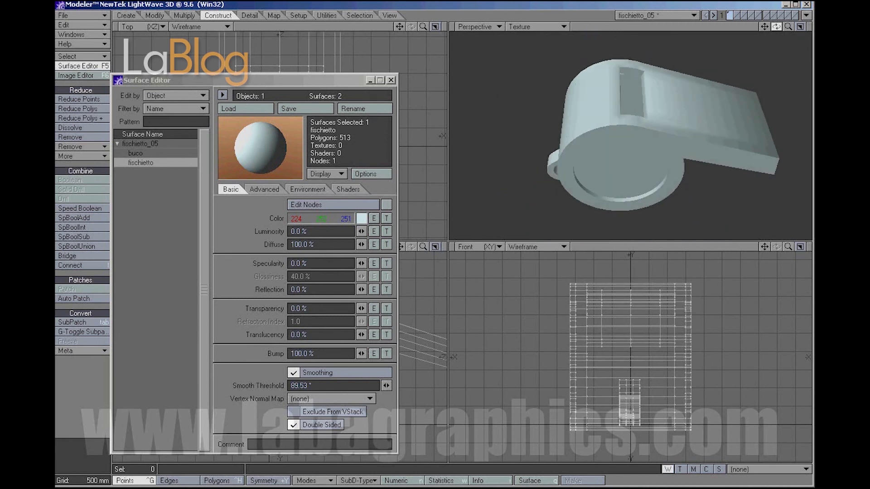
{"action": "left_click", "coordinate": [391, 80]}
Extend the mouthpiece slightly further by moving its end points outward and down along its slope.
{"action": "left_click_drag", "start_coordinate": [401, 248], "coordinate": [348, 243]}
{"action": "right_click_drag", "start_coordinate": [399, 314], "coordinate": [398, 317]}
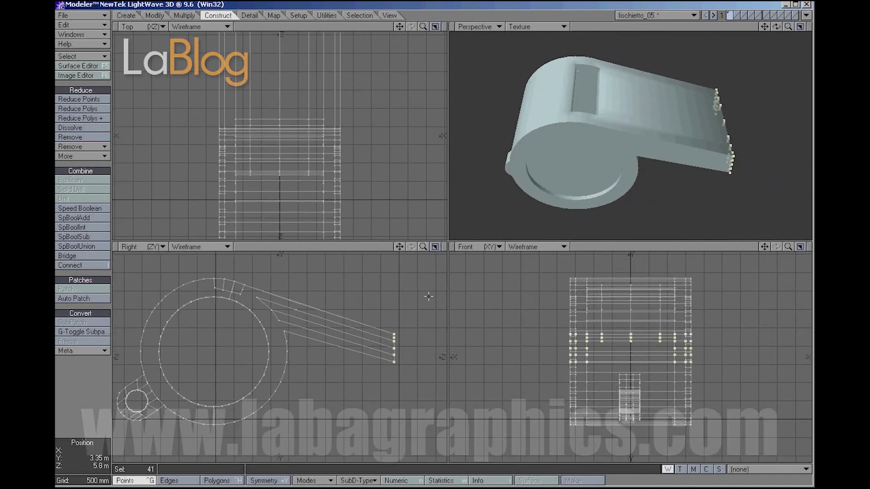
{"action": "left_click_drag", "start_coordinate": [394, 348], "coordinate": [418, 357]}
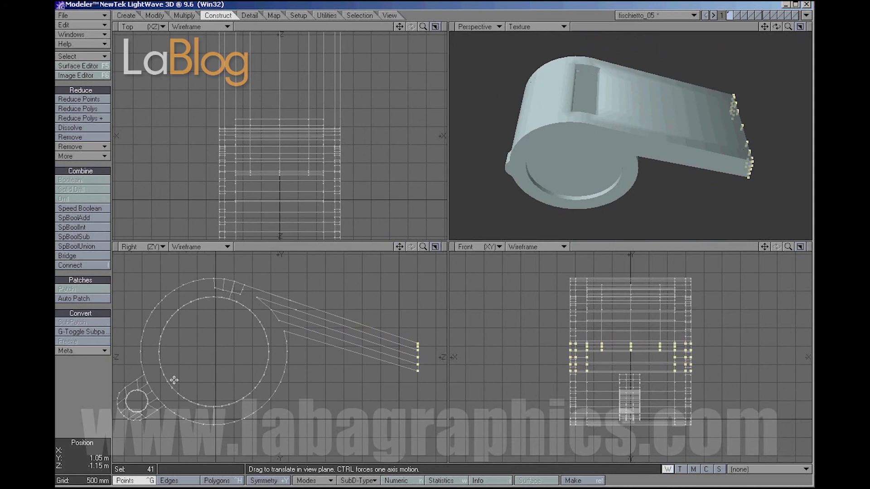
{"action": "left_click", "coordinate": [99, 391]}
{"action": "mouse_move", "coordinate": [776, 28]}
{"action": "left_mouse_down"}
{"action": "mouse_move", "coordinate": [757, 37]}
{"action": "mouse_move", "coordinate": [770, 45]}
{"action": "mouse_move", "coordinate": [750, 22]}
{"action": "mouse_move", "coordinate": [776, 27]}
{"action": "left_mouse_up"}
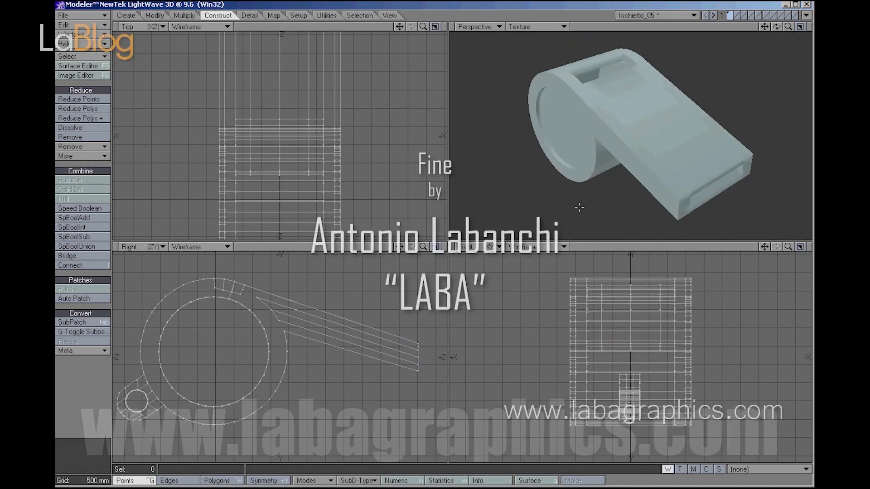